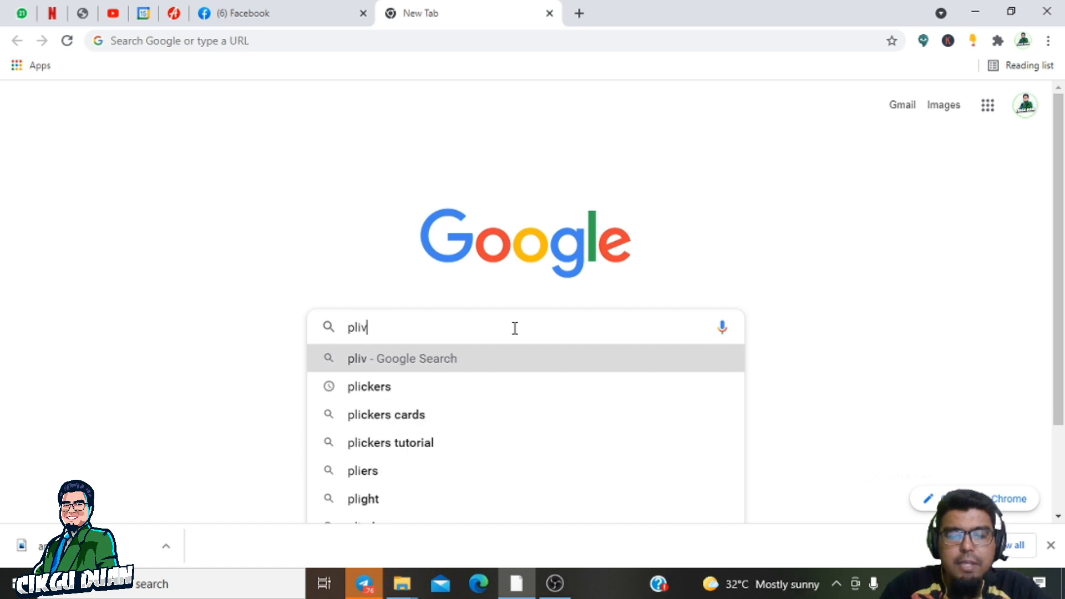
# Correct the misspelled search term to "plickers" and run the Google search.
pyautogui.press('BackSpace')
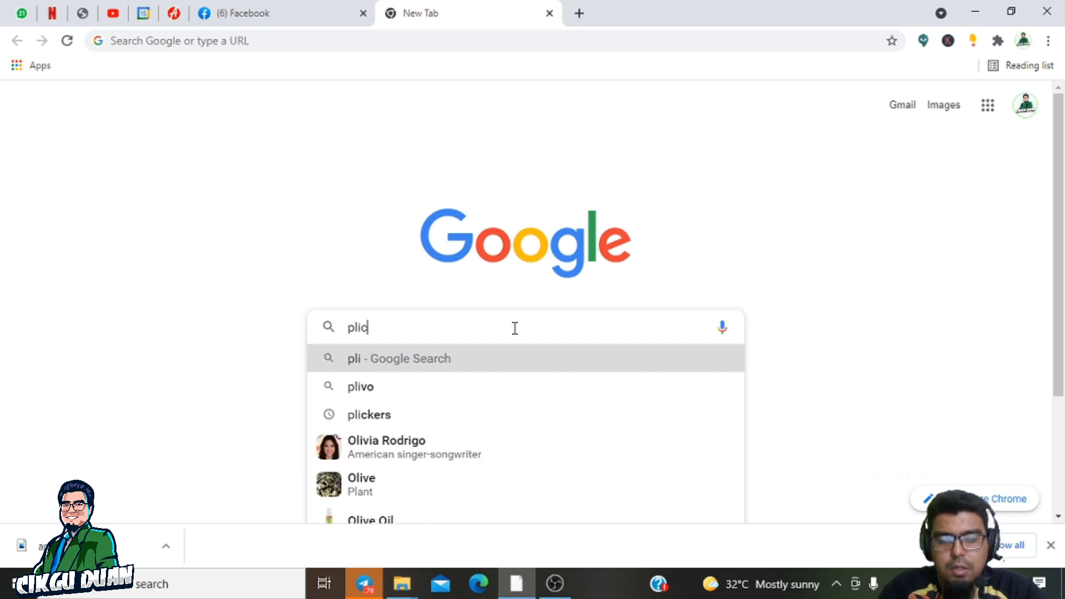
pyautogui.write('ckers')
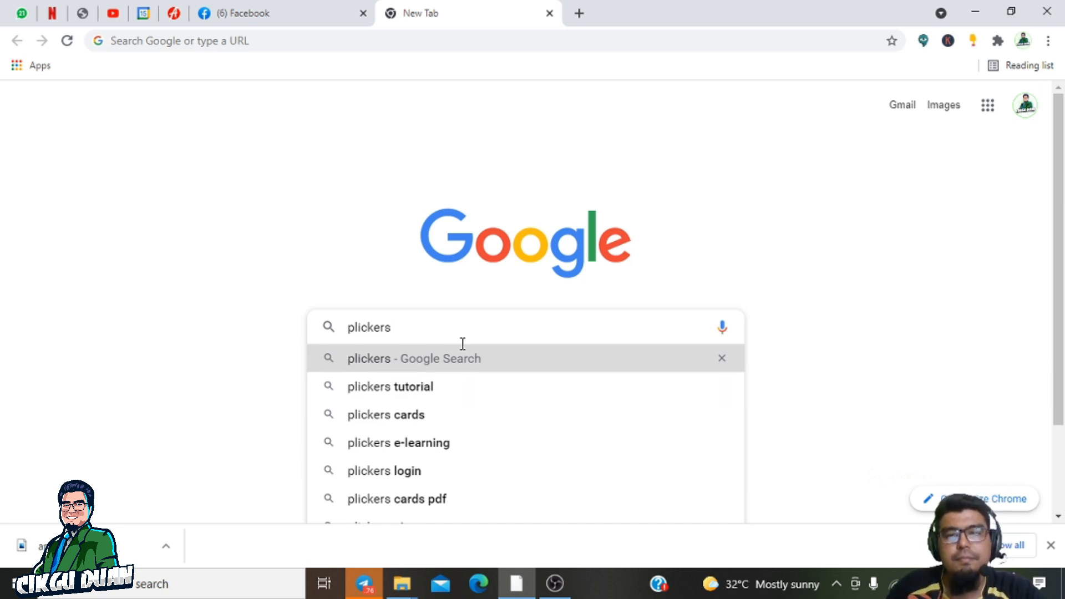
pyautogui.press('Return')
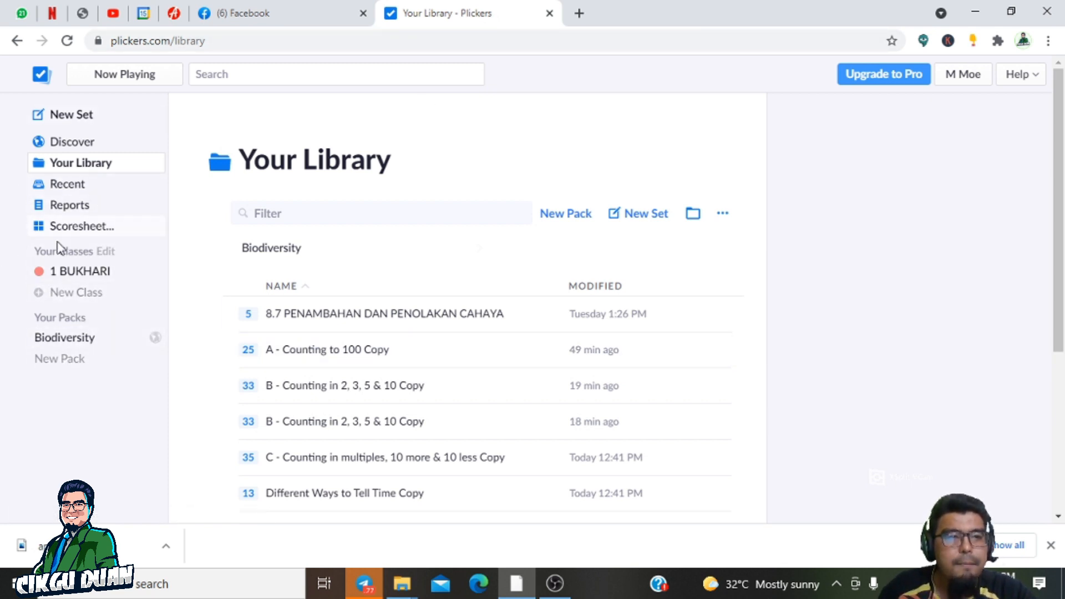
# Create a new Plickers class named 5 KHINDI.
pyautogui.click(67, 294)
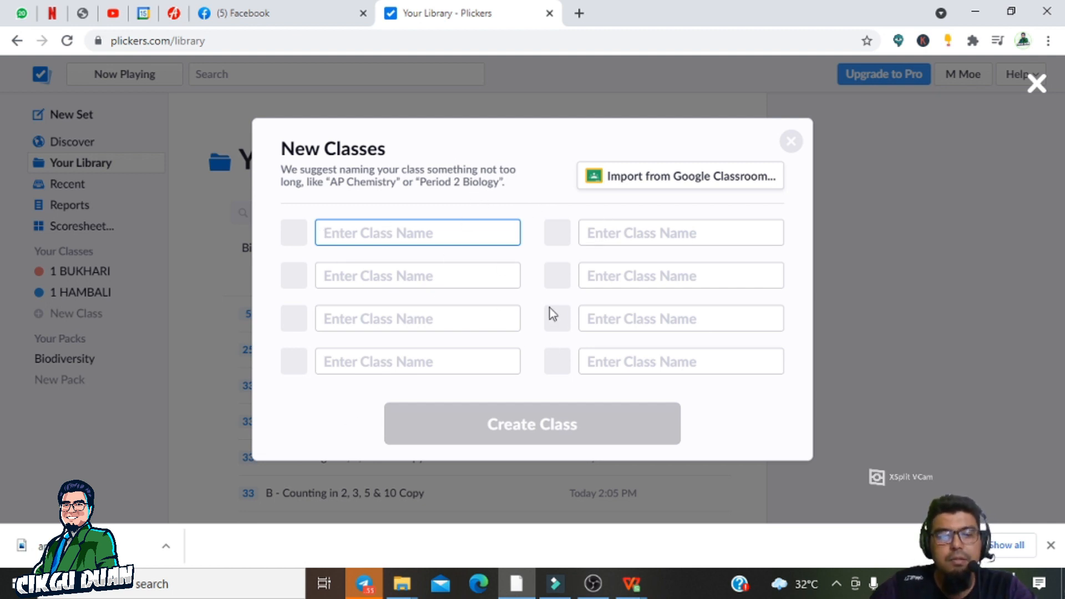
pyautogui.write('5')
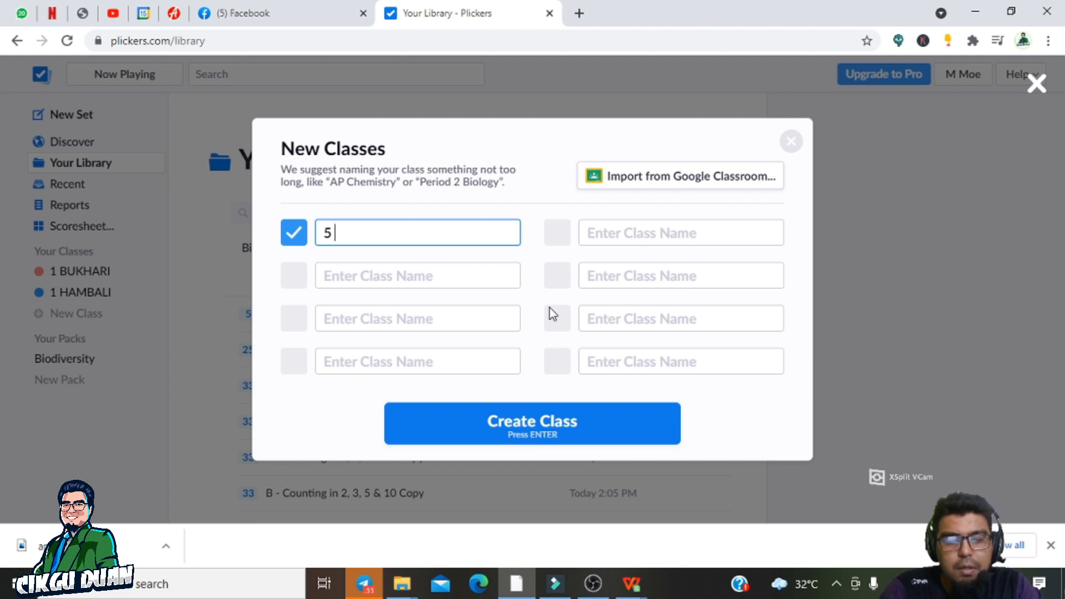
pyautogui.write(' KHINDI')
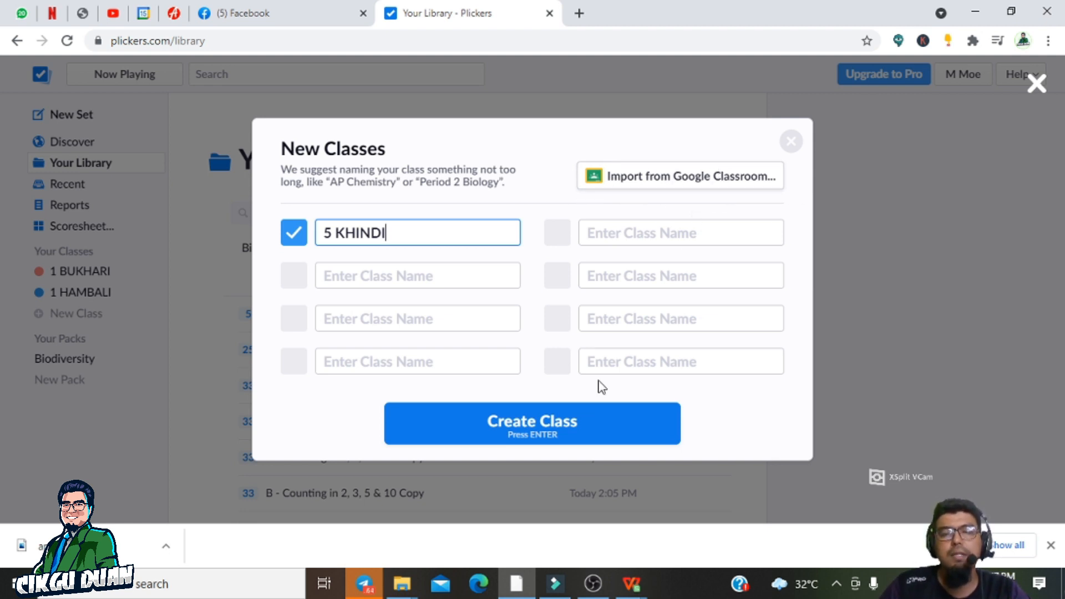
pyautogui.click(621, 429)
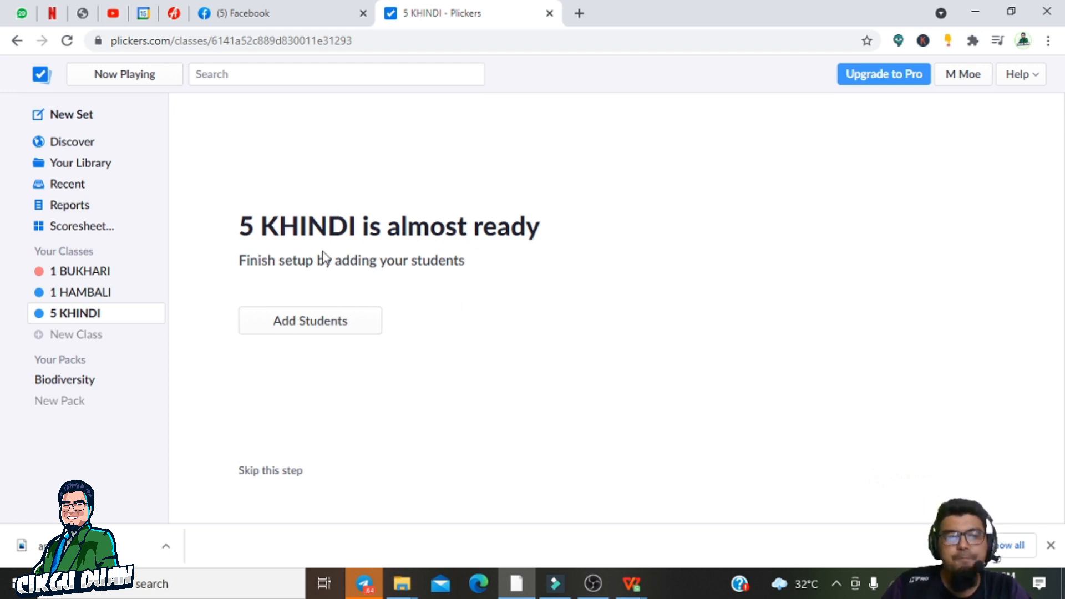
# Begin adding students to 5 KHINDI and copy the student names in A1:A33 of the Book1 spreadsheet in WPS Office.
pyautogui.click(314, 327)
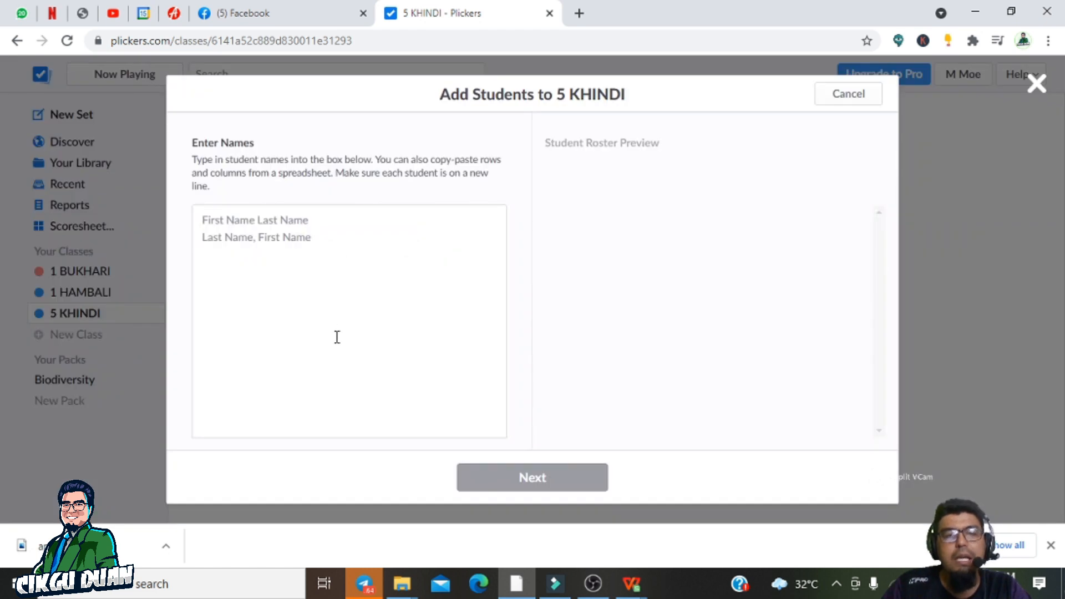
pyautogui.click(332, 222)
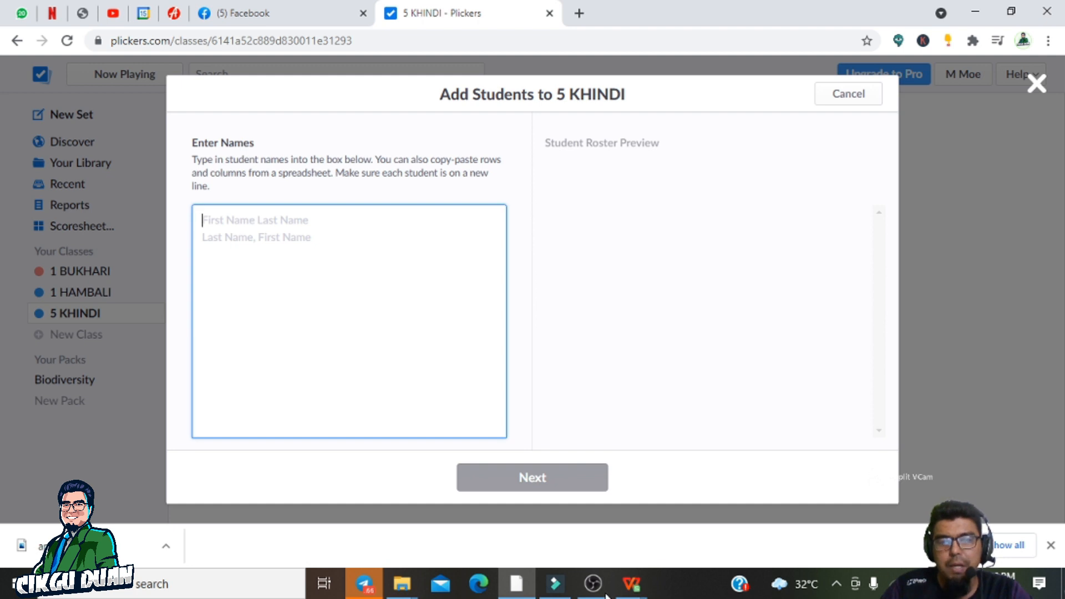
pyautogui.click(631, 584)
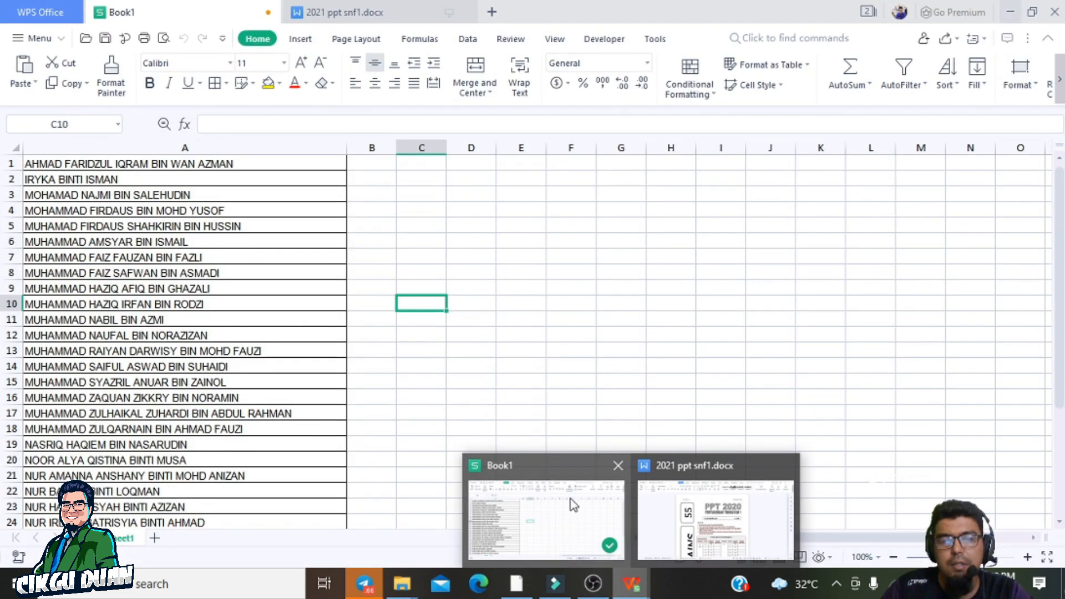
pyautogui.click(573, 505)
pyautogui.moveTo(185, 163); pyautogui.dragTo(202, 484)
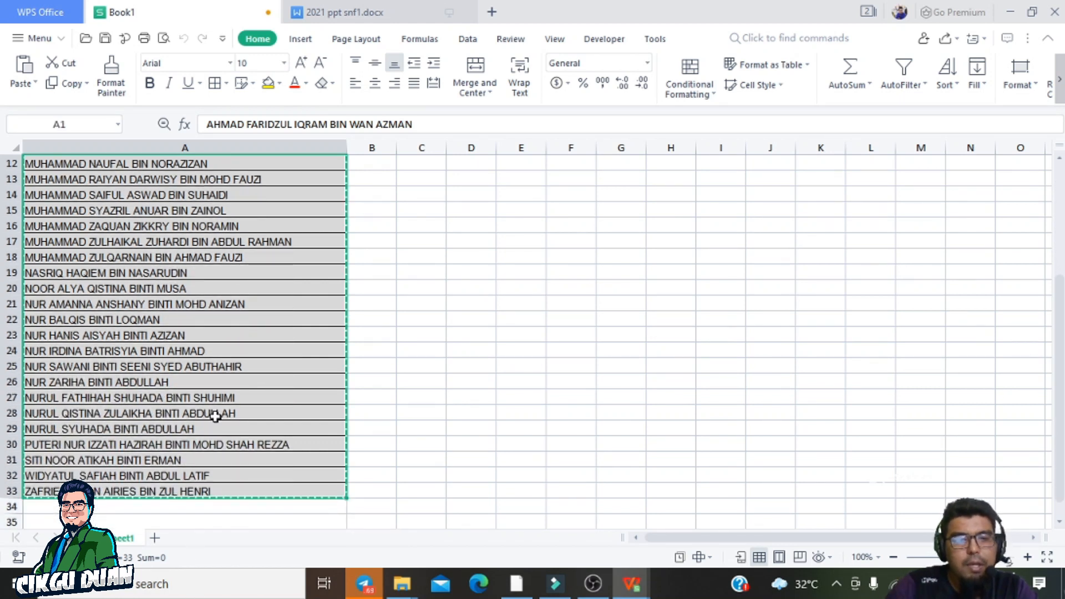
# Switch back to Plickers in Chrome, paste the copied names into the 5 KHINDI roster, and finish adding them in the order entered.
pyautogui.click(532, 587)
pyautogui.click(466, 420)
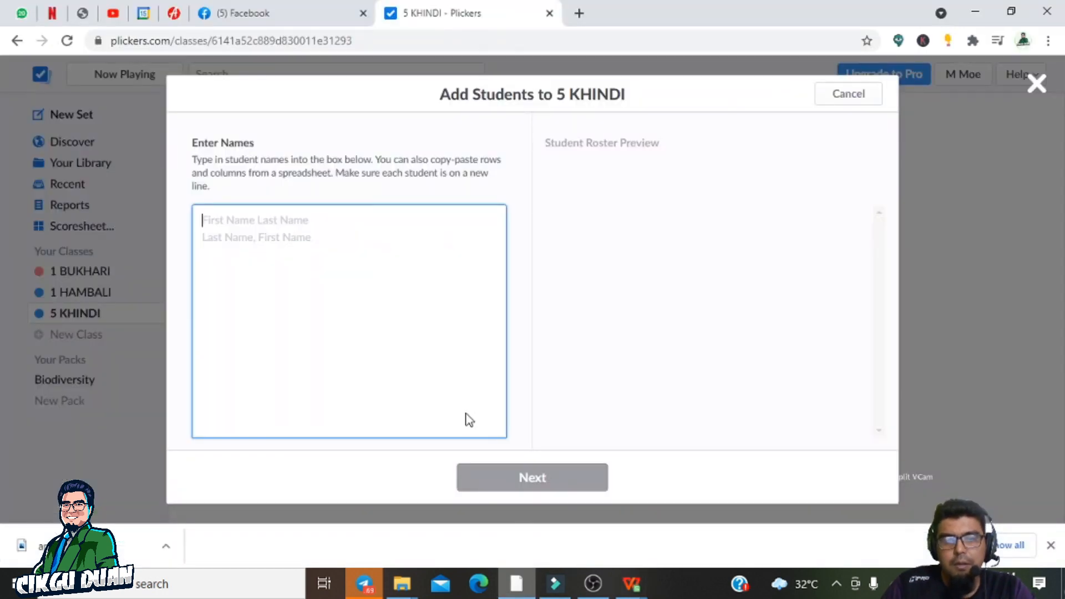
pyautogui.hotkey('ctrl', 'v')
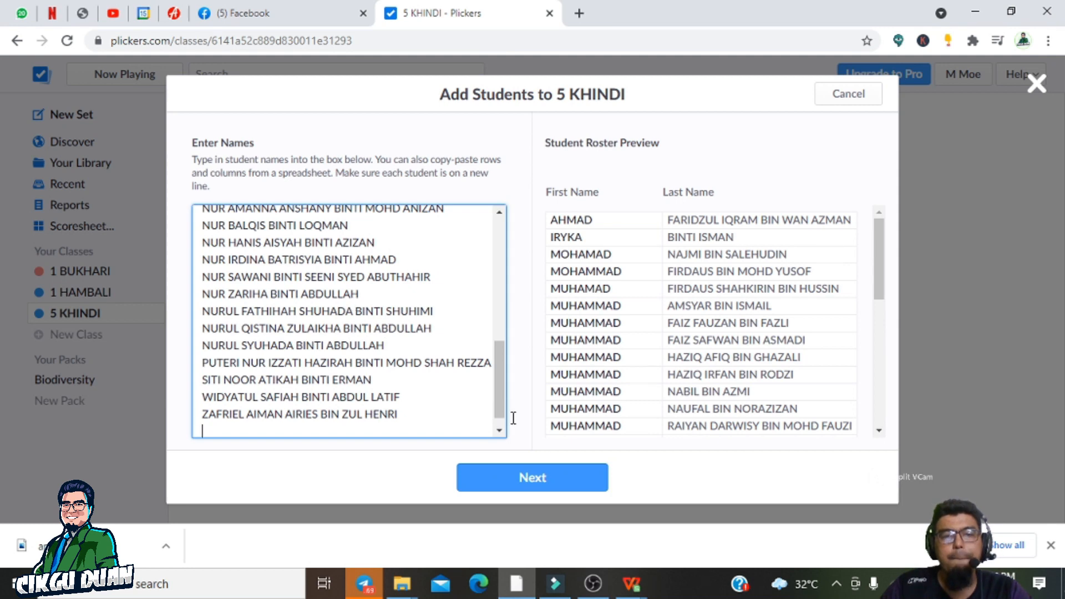
pyautogui.click(537, 486)
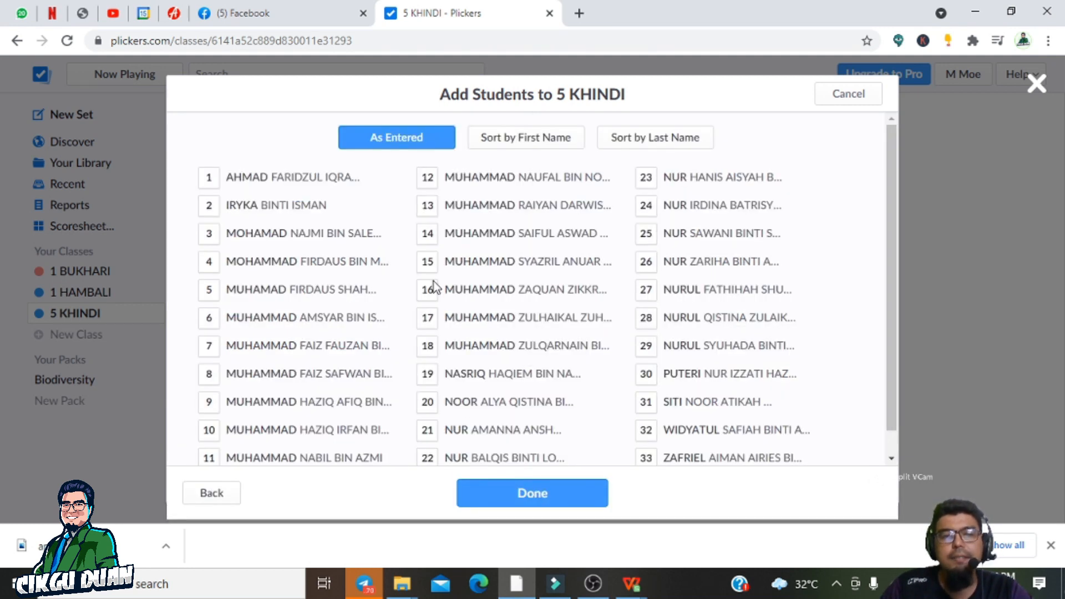
pyautogui.scroll(-2, 703, 420)
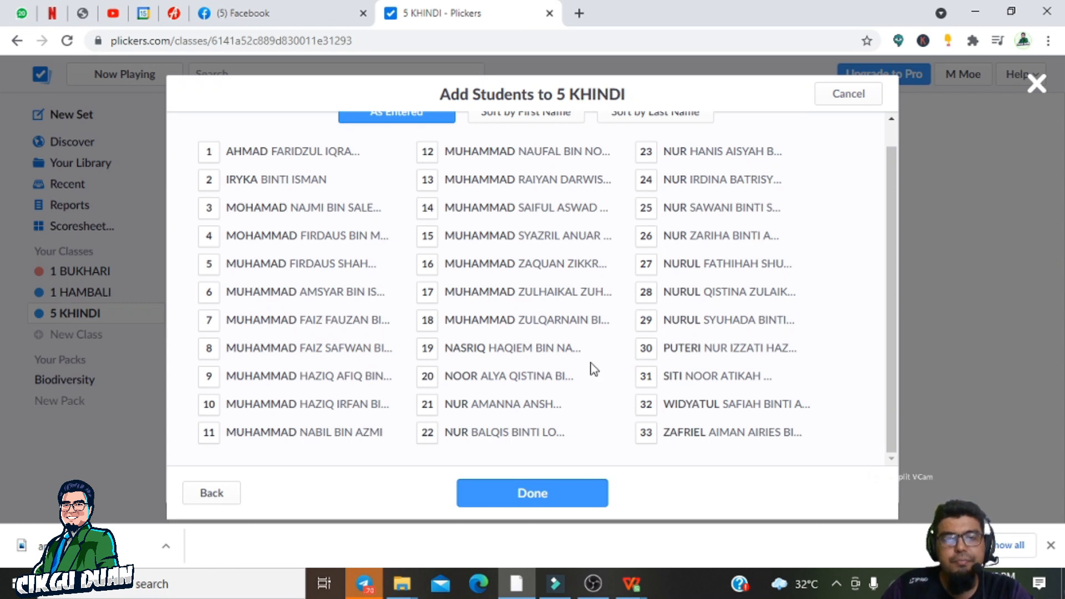
pyautogui.scroll(2, 566, 380)
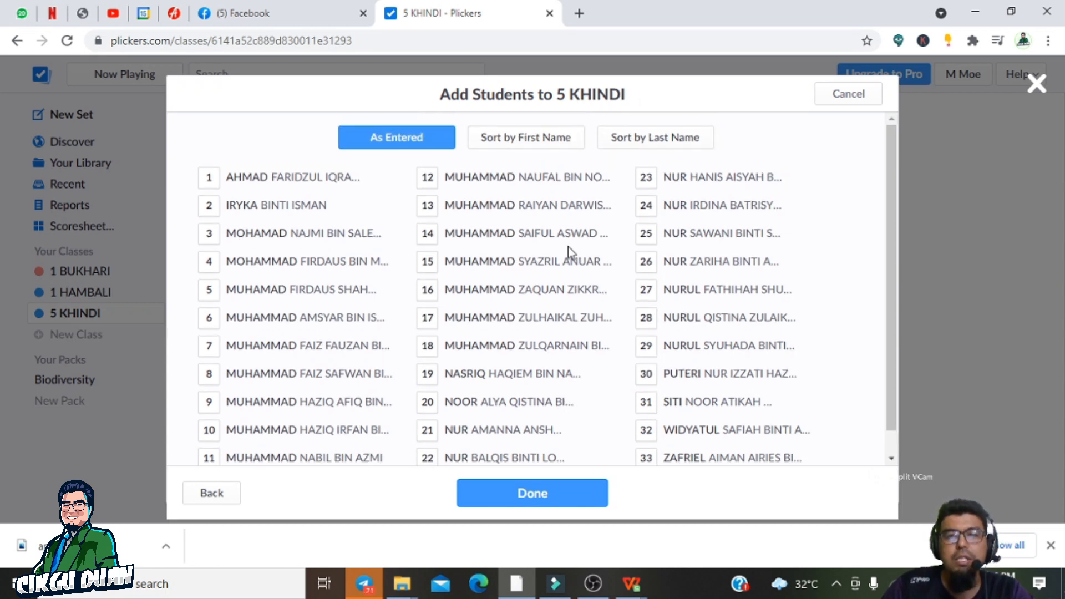
pyautogui.click(541, 496)
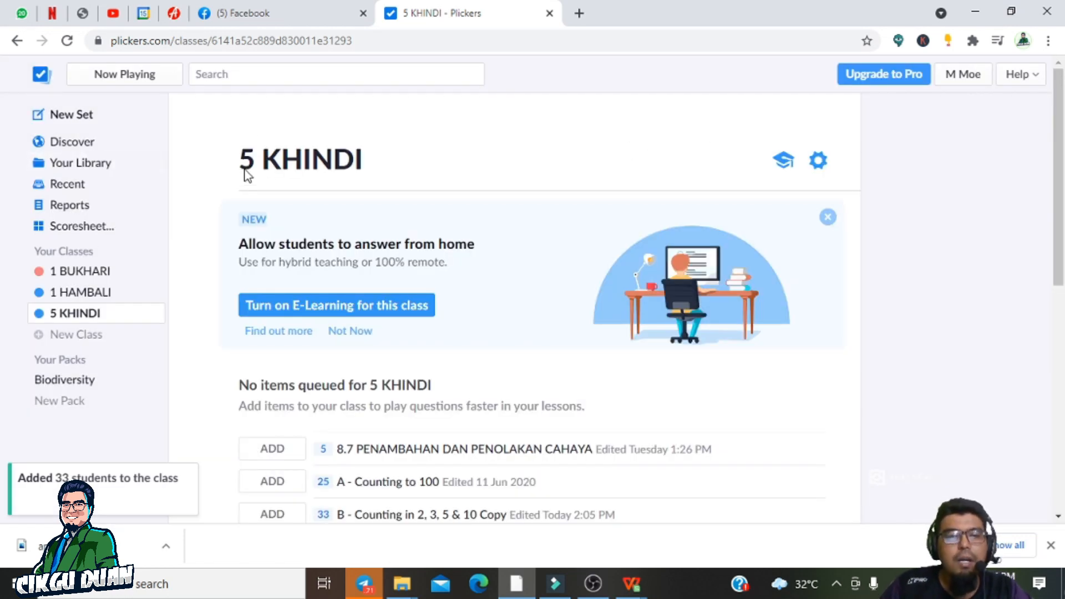
# Activate E-Learning for the 5 KHINDI class, answering No to having students under 13.
pyautogui.scroll(-5, 422, 477)
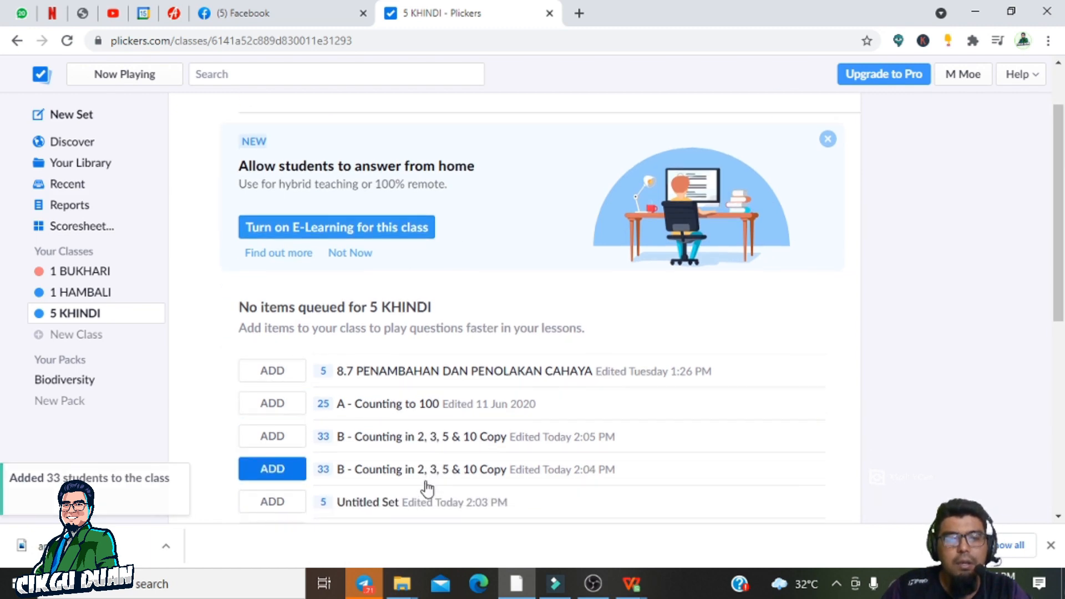
pyautogui.scroll(-3, 425, 467)
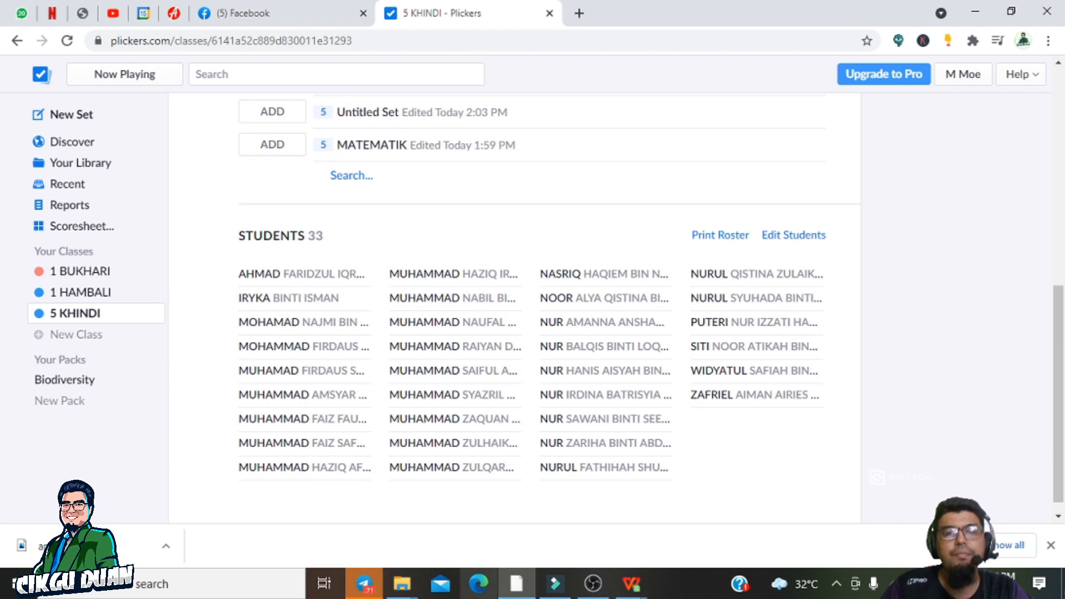
pyautogui.scroll(7, 335, 491)
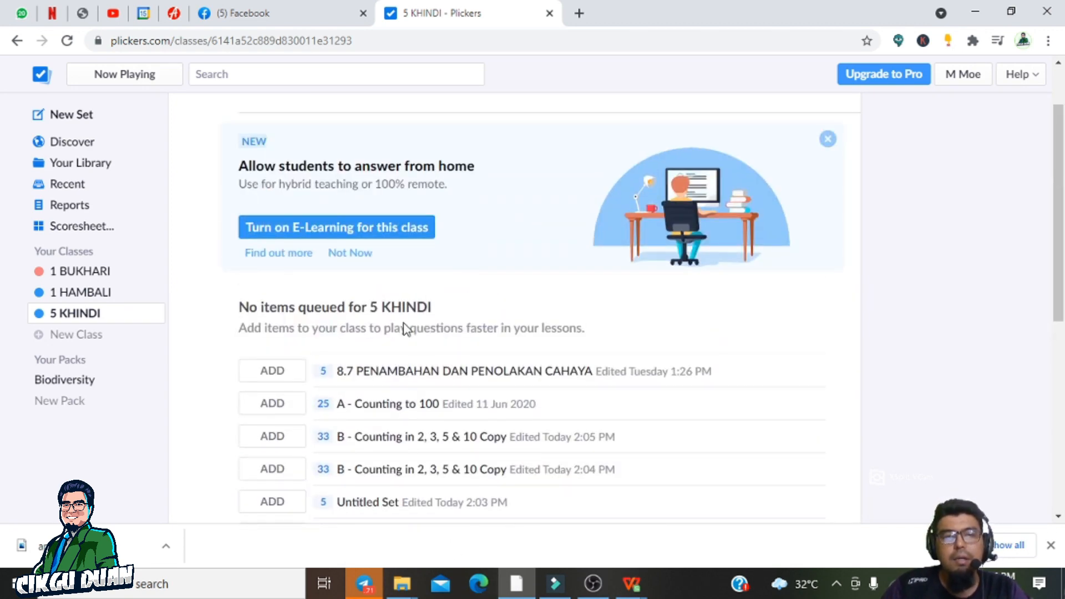
pyautogui.scroll(2, 250, 211)
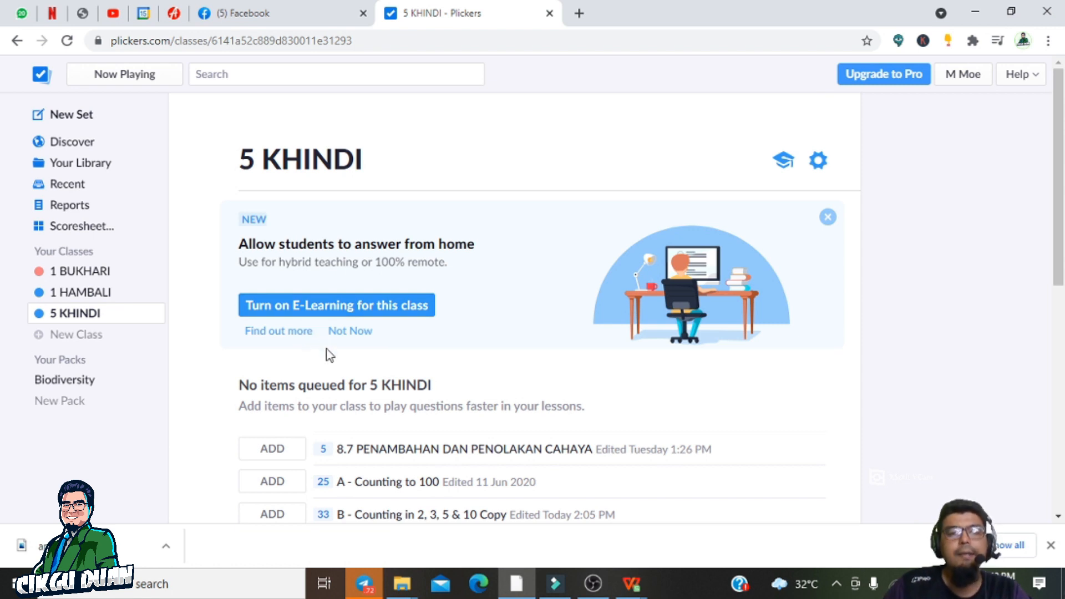
pyautogui.click(329, 306)
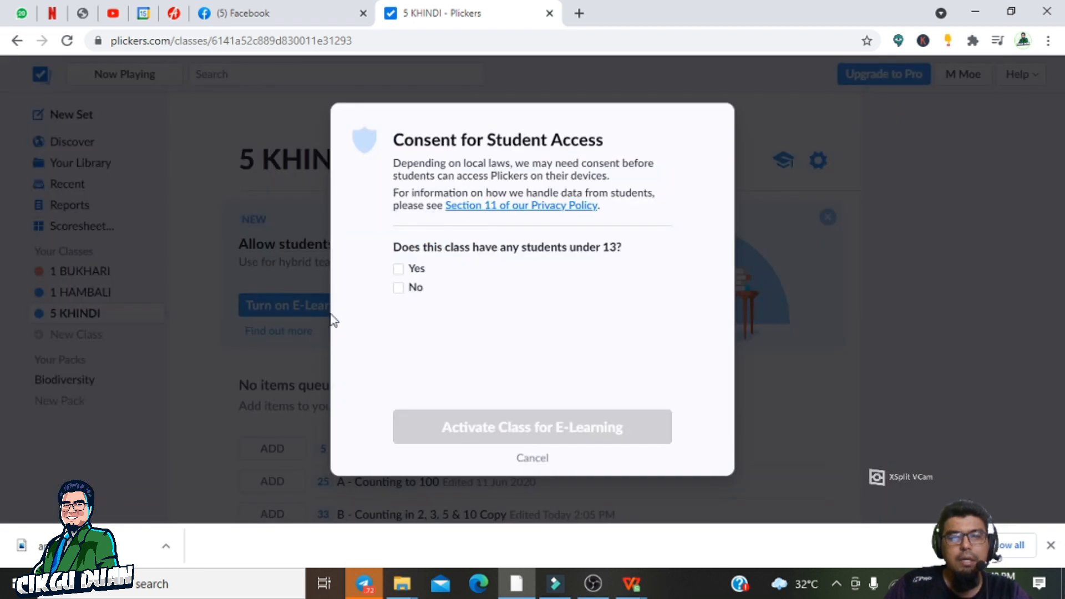
pyautogui.click(399, 289)
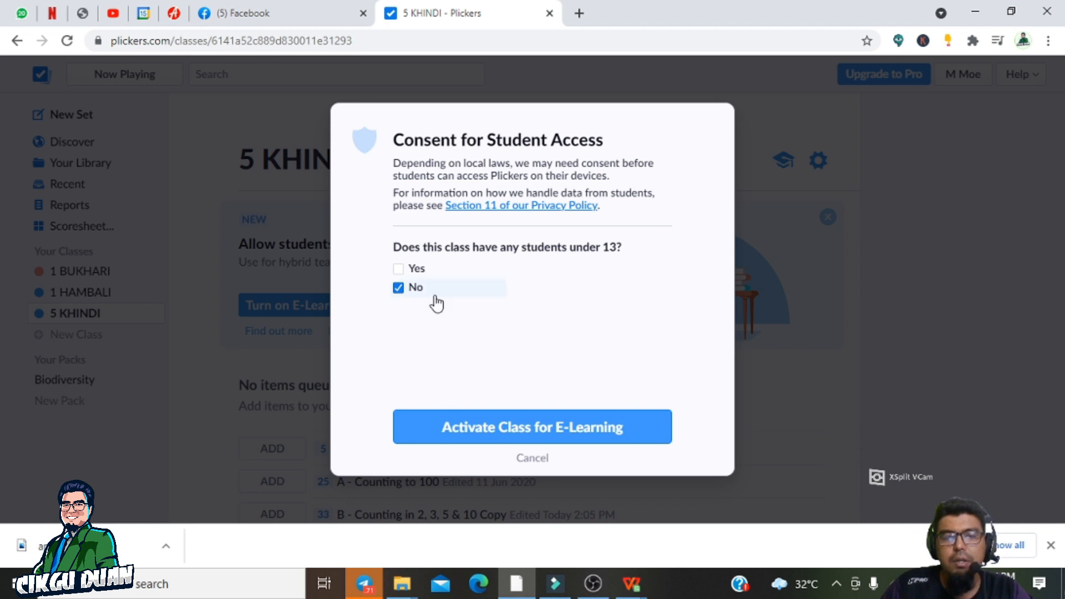
pyautogui.click(551, 432)
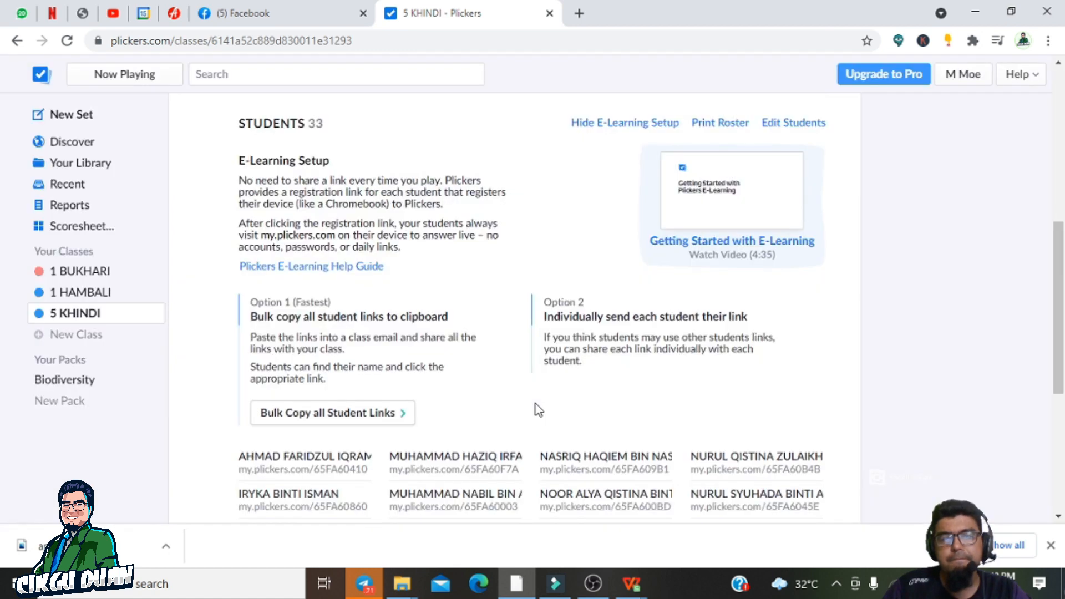
# Review the 5 KHINDI page's available question sets, E-Learning setup options and individual student links.
pyautogui.scroll(7, 611, 178)
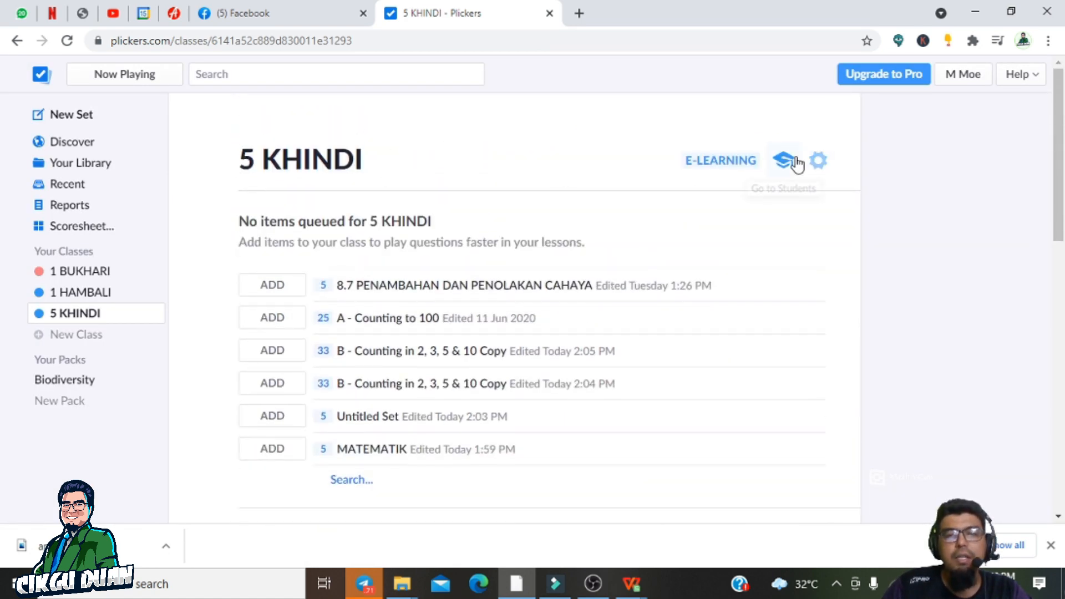
pyautogui.scroll(-4, 694, 324)
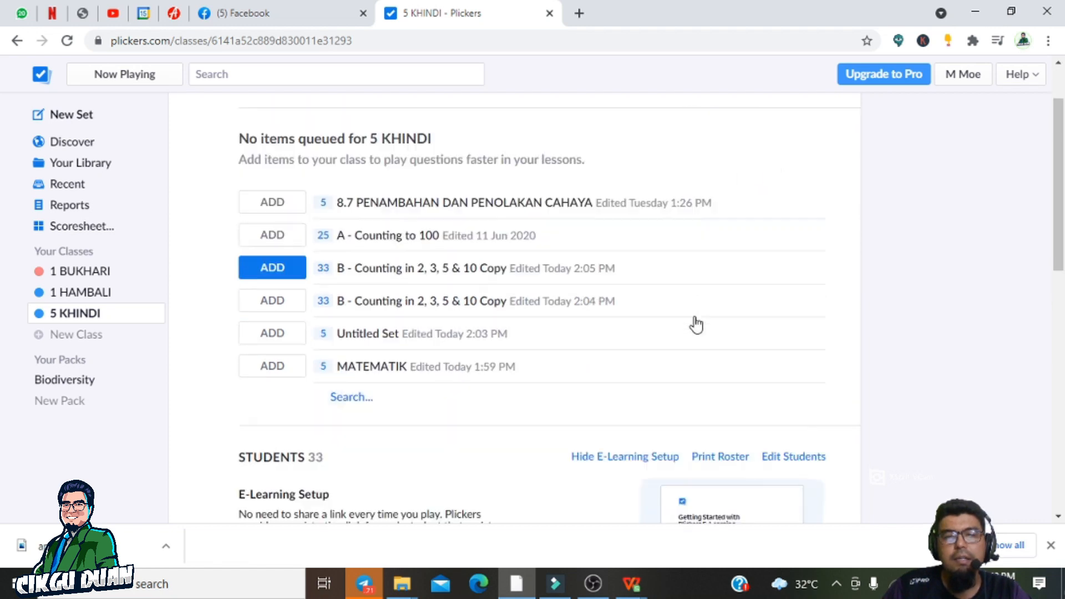
pyautogui.scroll(4, 694, 305)
pyautogui.scroll(-10, 710, 250)
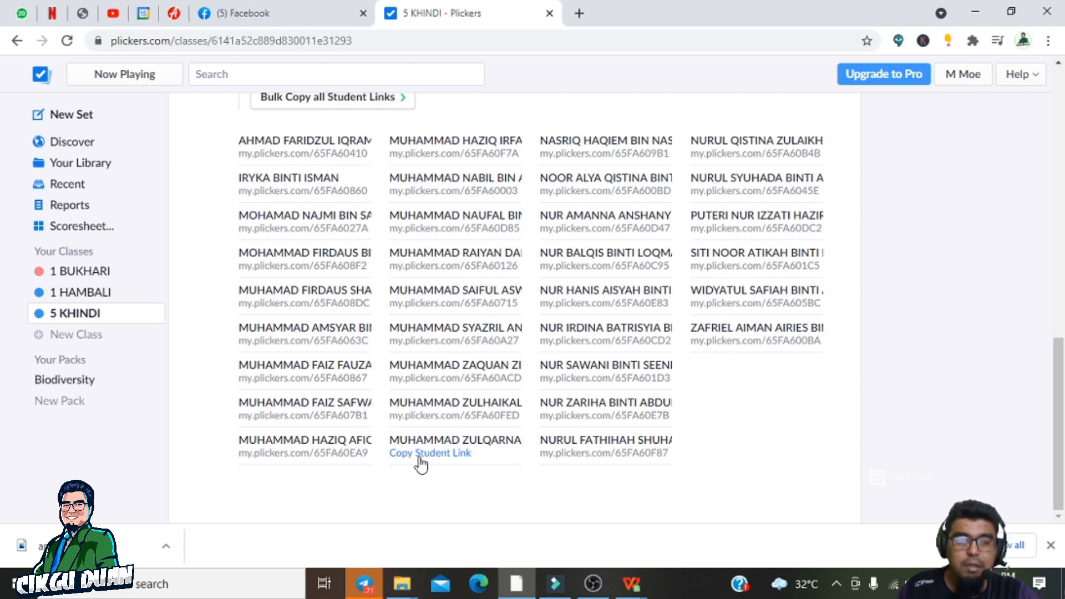
pyautogui.scroll(7, 468, 341)
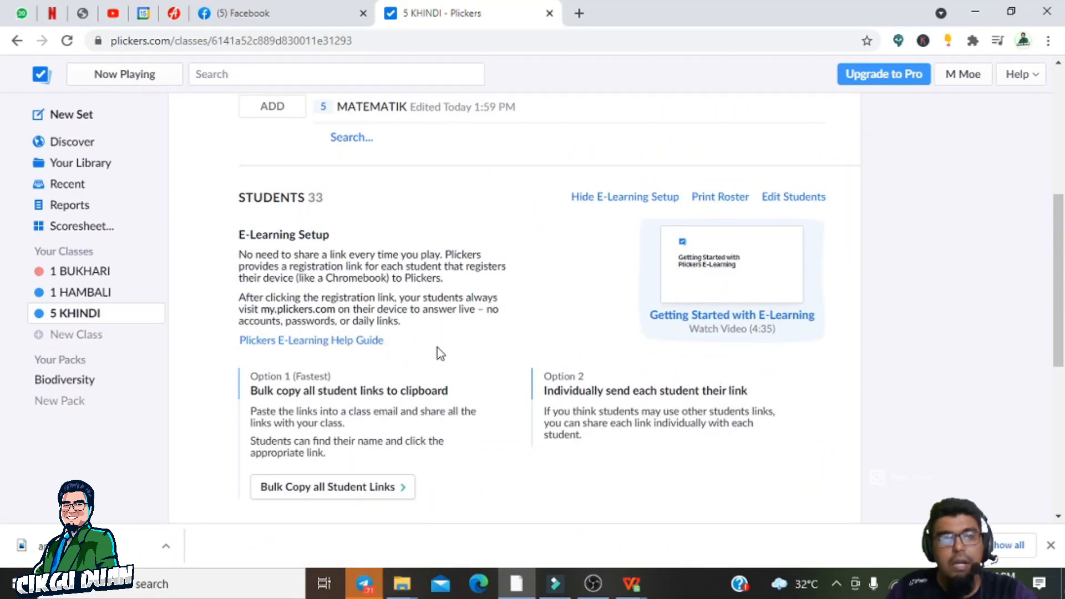
pyautogui.scroll(6, 427, 332)
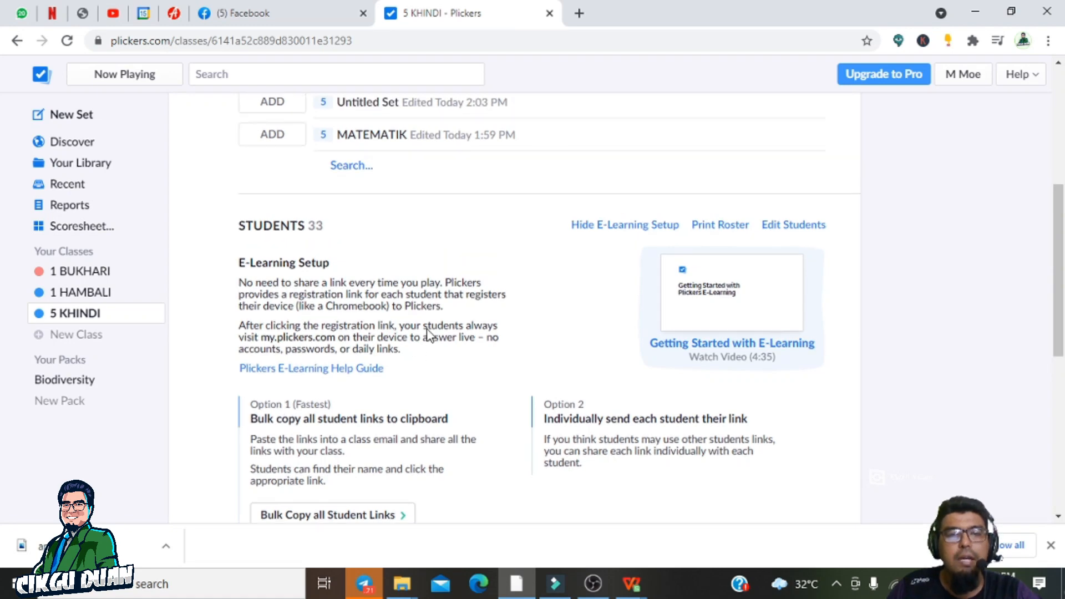
pyautogui.scroll(1, 430, 334)
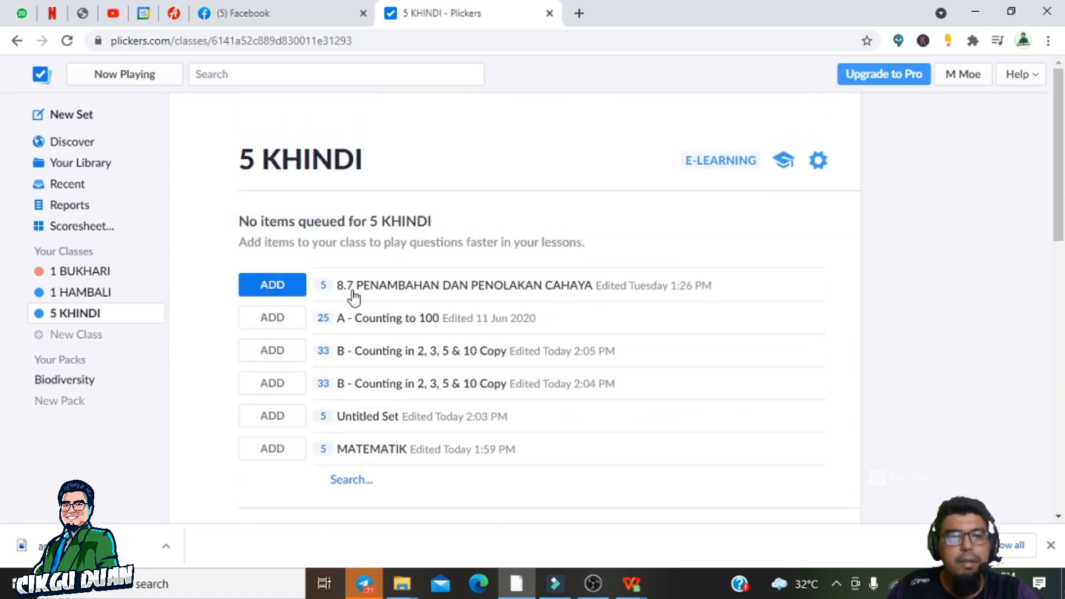
# Create a new question set and add a second blank question to it.
pyautogui.click(71, 117)
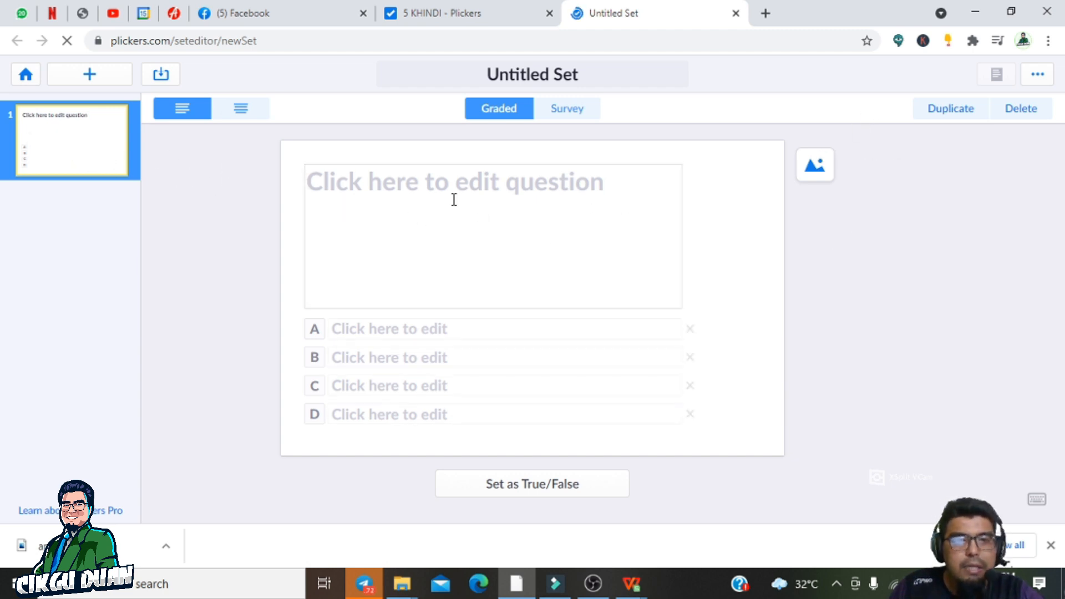
pyautogui.click(393, 194)
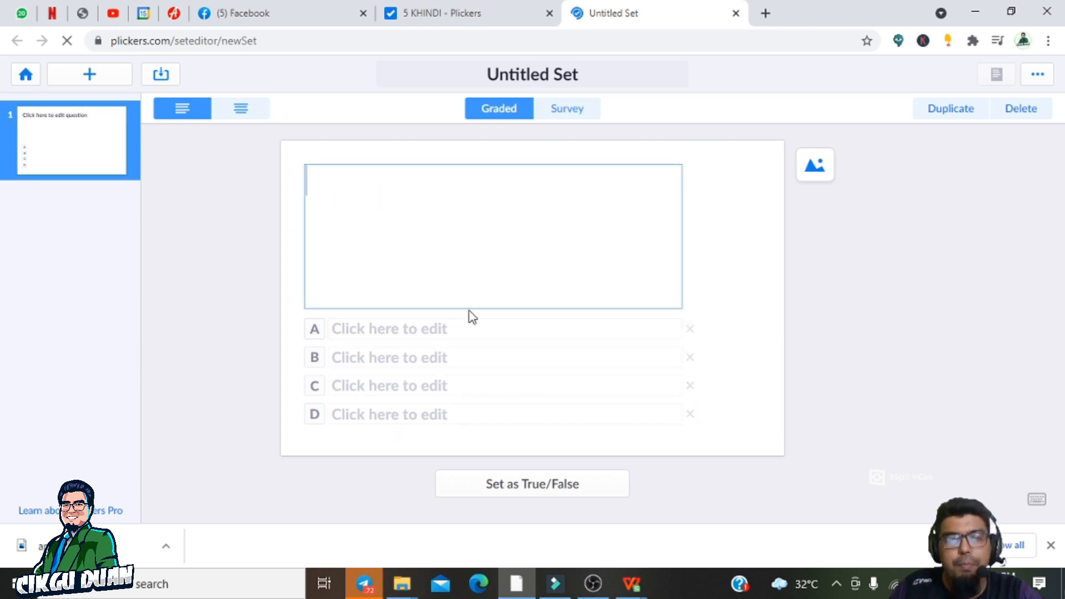
pyautogui.click(108, 153)
pyautogui.press('Return')
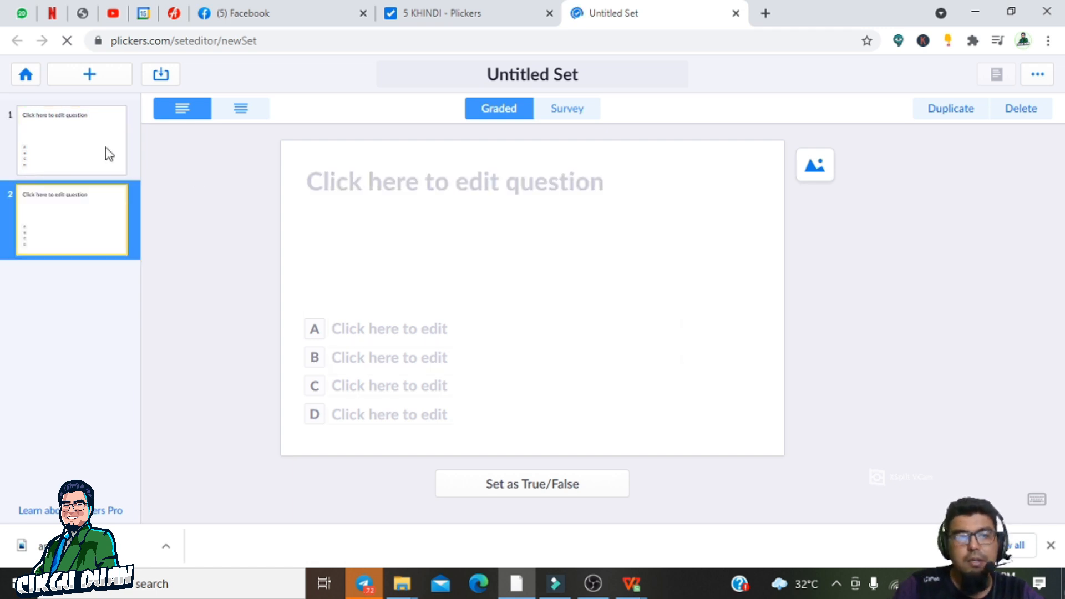
# Name the question set MATEMATIK.
pyautogui.click(571, 82)
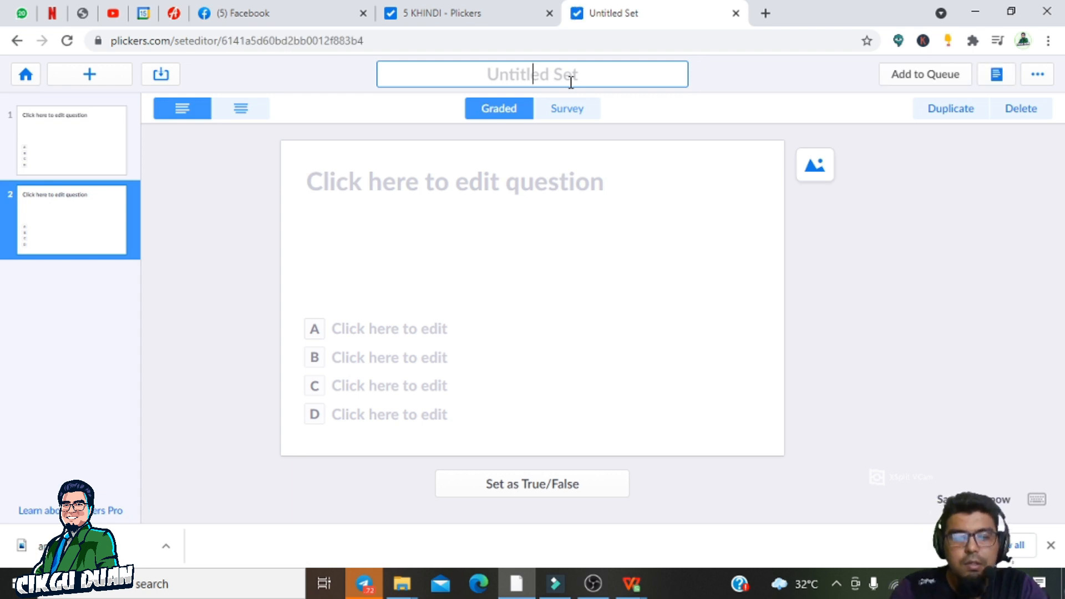
pyautogui.write('MATEMA')
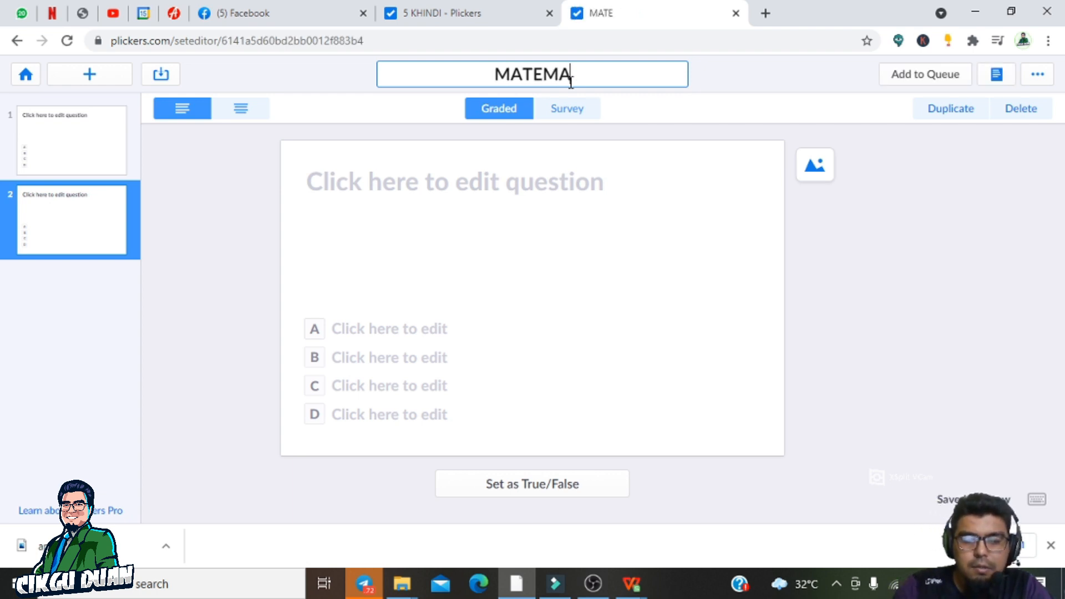
pyautogui.write('TIK')
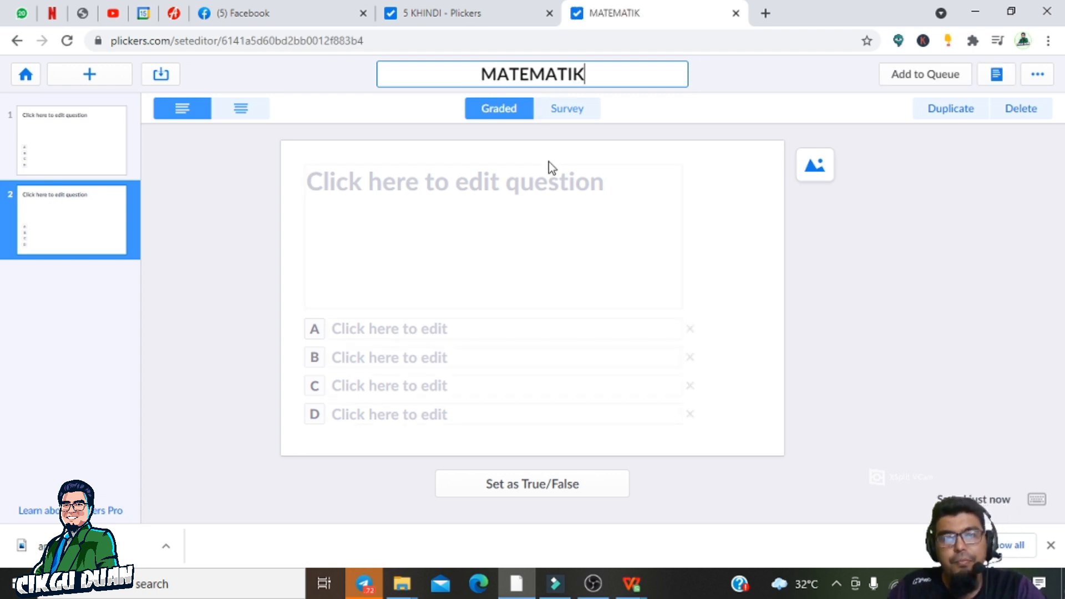
# Enter 5+3= as the text of the second question.
pyautogui.click(541, 189)
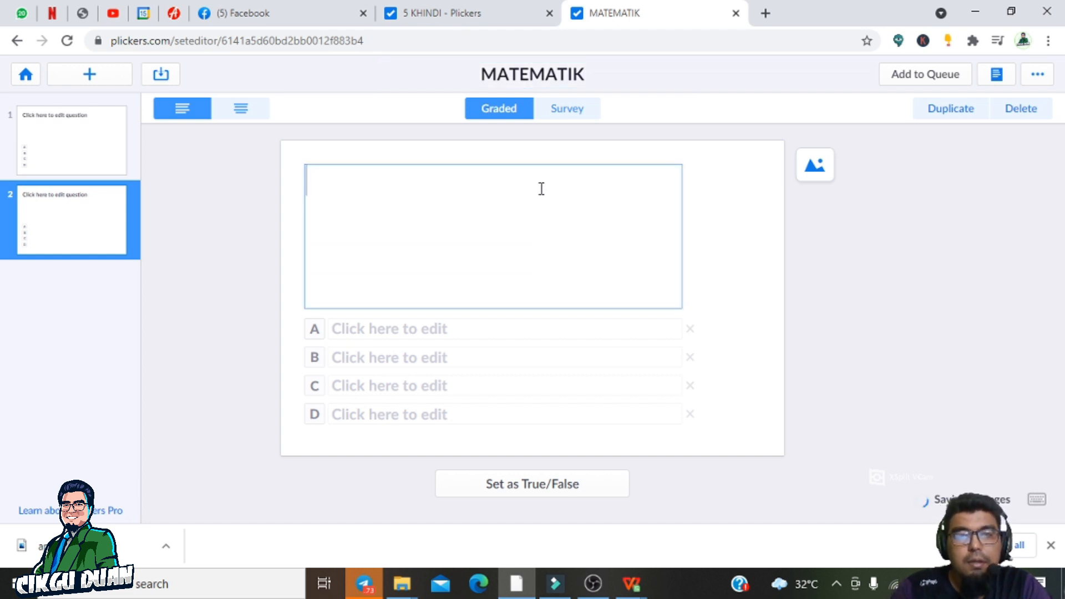
pyautogui.write('5')
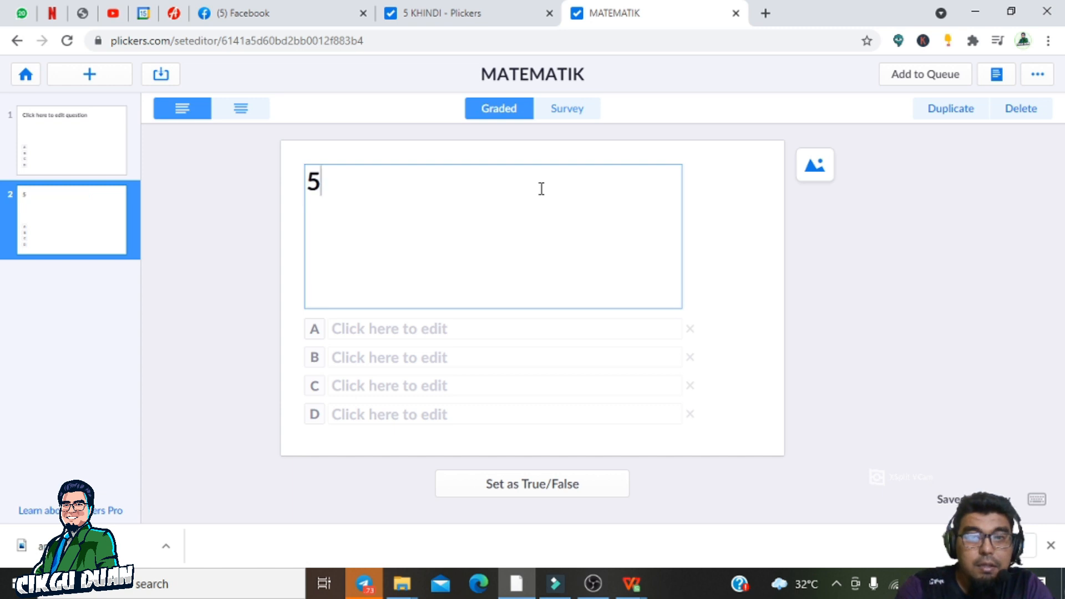
pyautogui.write('+')
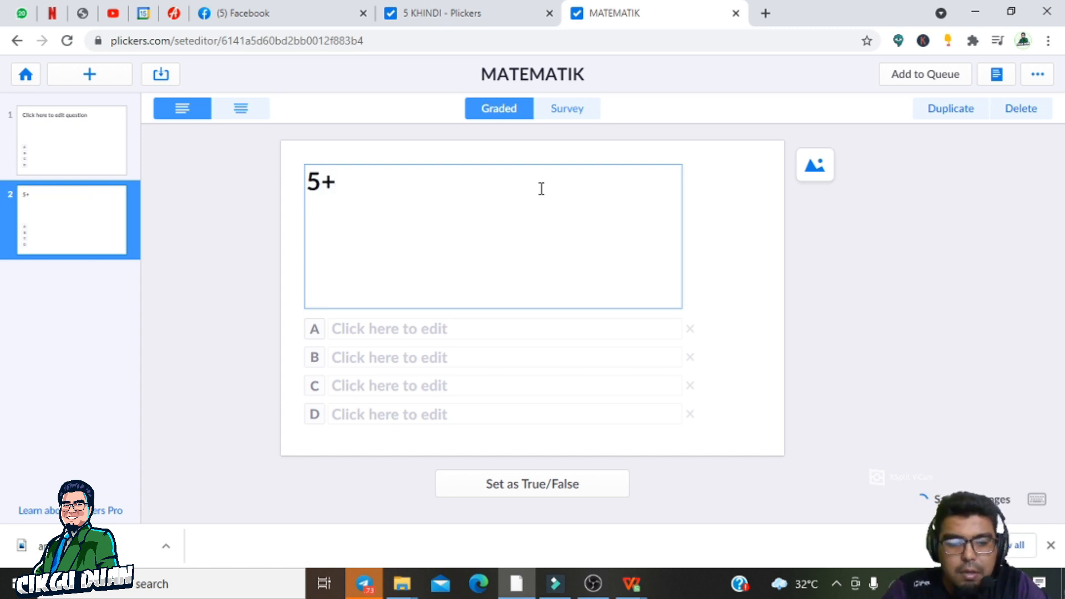
pyautogui.write('3')
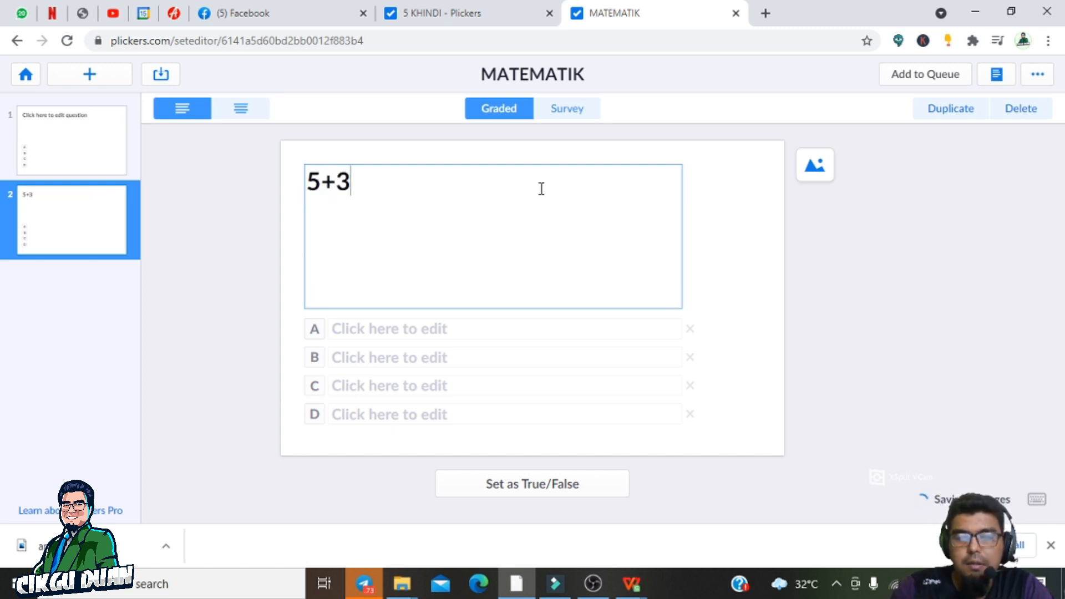
pyautogui.write('=')
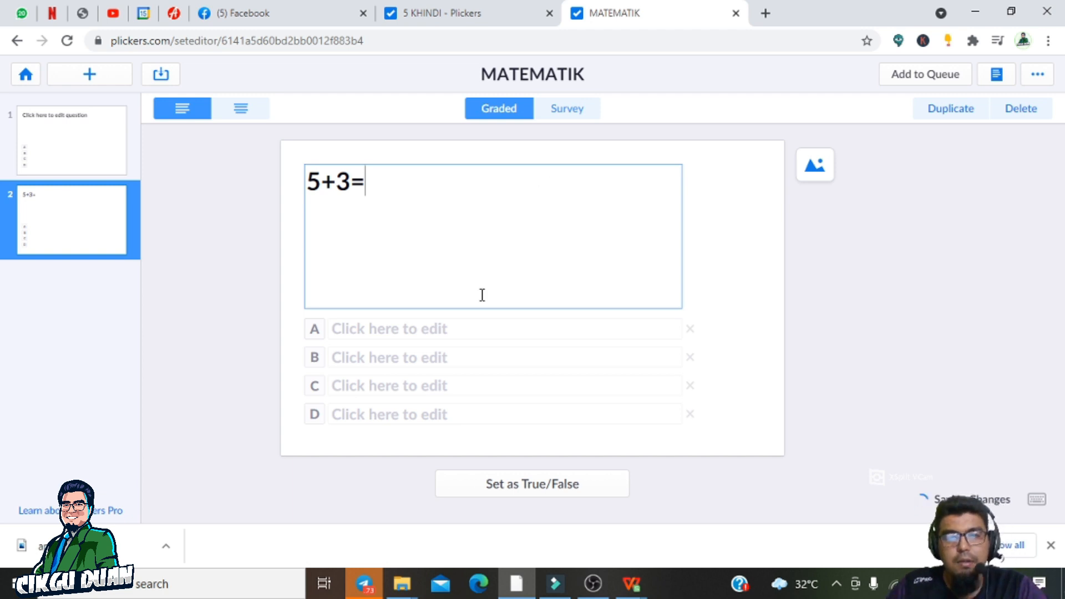
# Fill in the answer choices of the 5+3= question: A 6, B 7, C 8 and D 9.
pyautogui.click(393, 330)
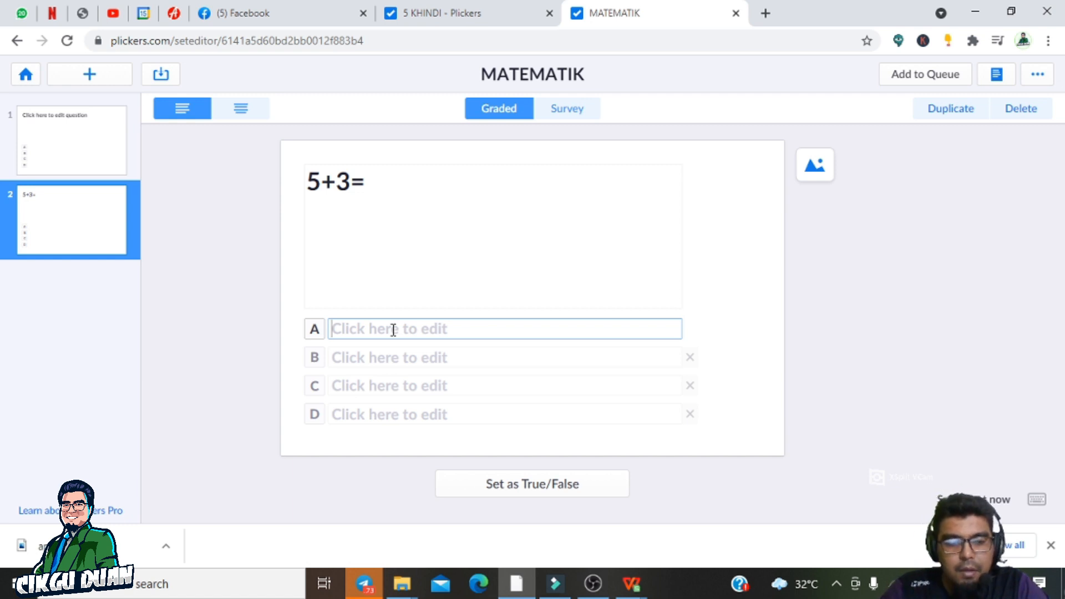
pyautogui.write('6')
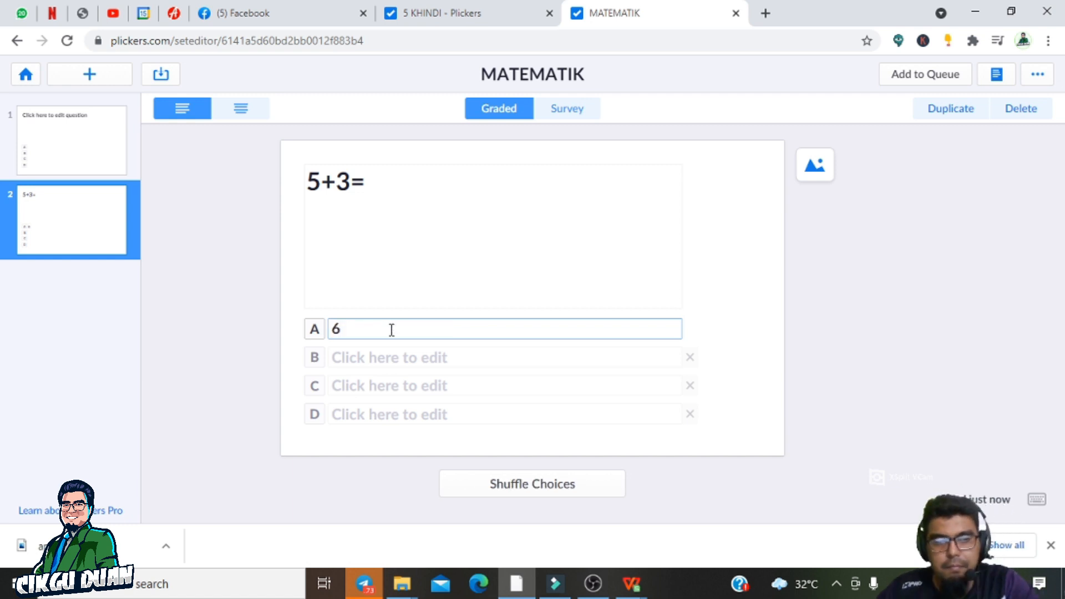
pyautogui.click(392, 358)
pyautogui.write('7')
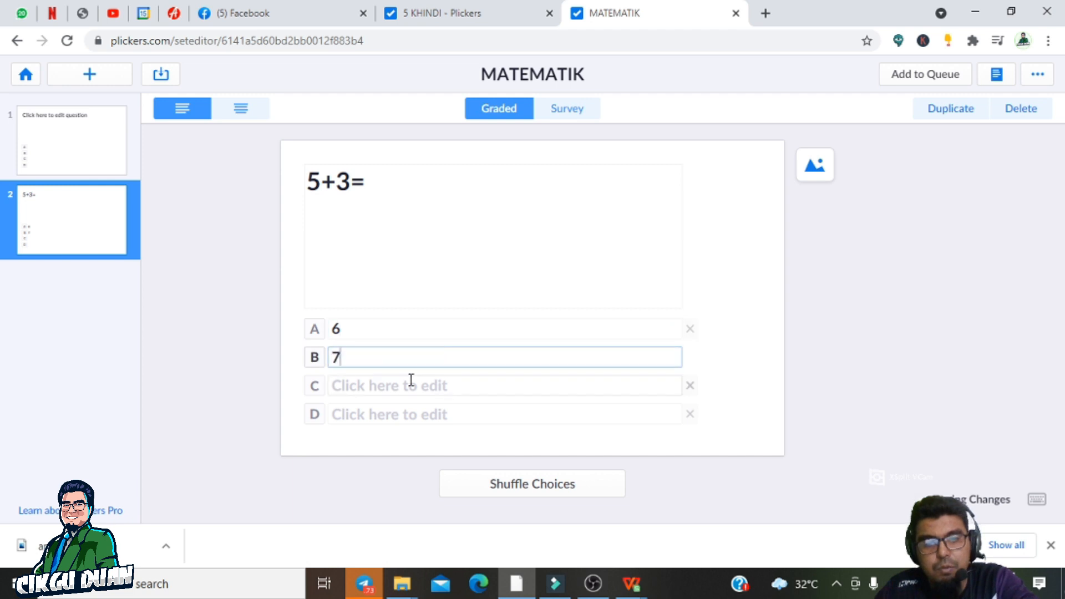
pyautogui.click(420, 385)
pyautogui.write('8')
pyautogui.click(464, 419)
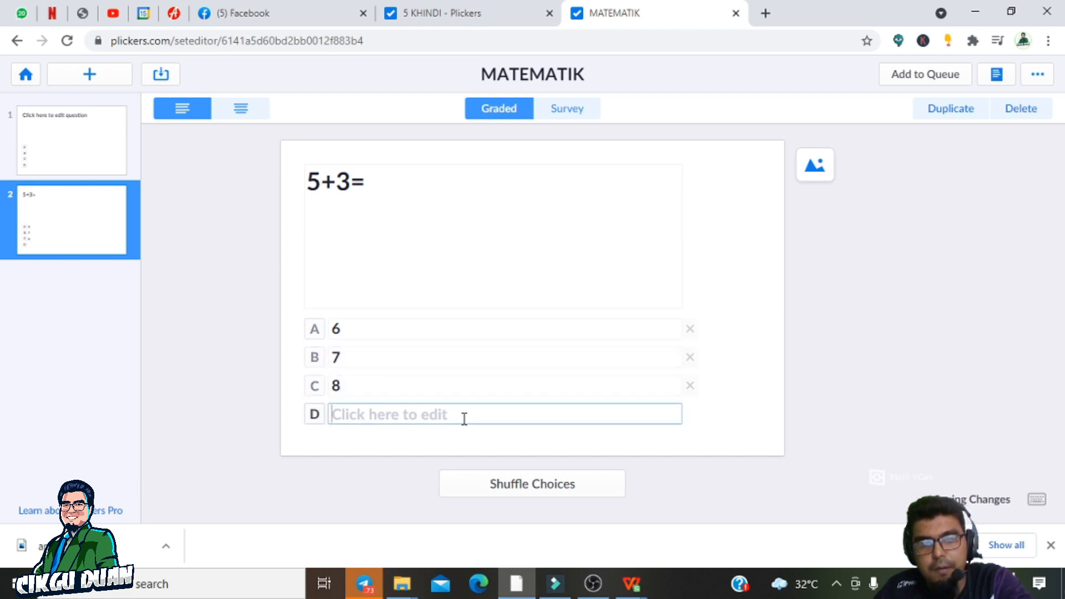
pyautogui.write('9')
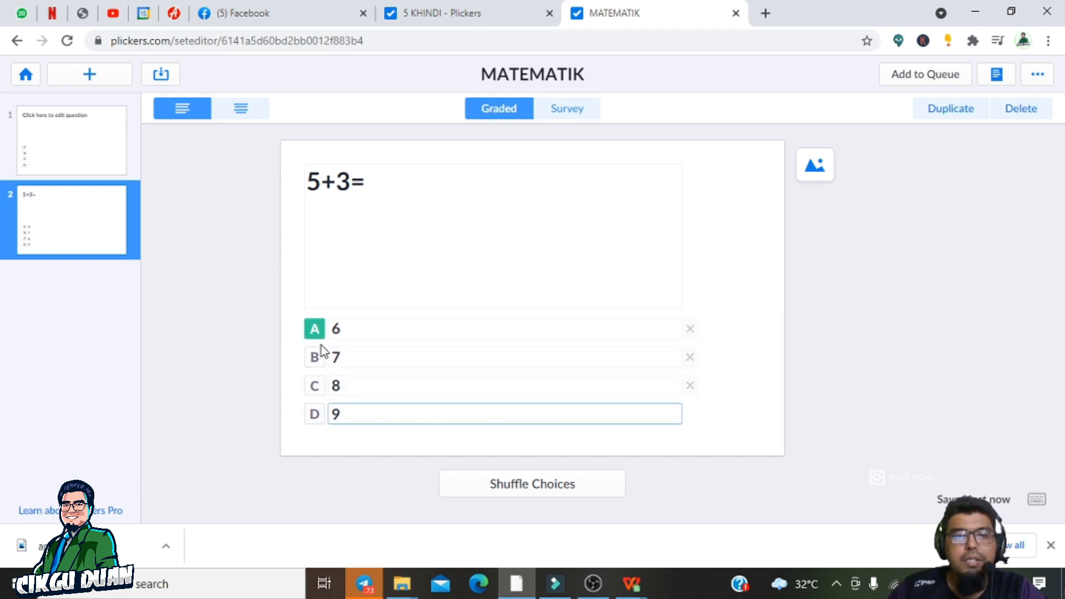
# Mark 8 as the correct answer to the 5+3= question and shuffle its choices twice.
pyautogui.click(314, 358)
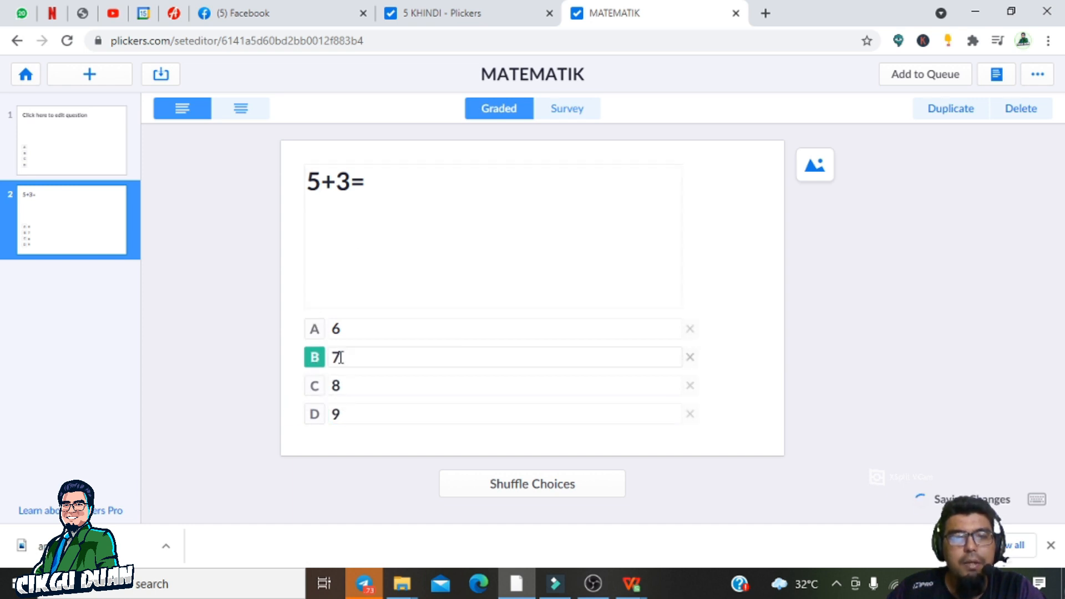
pyautogui.click(314, 386)
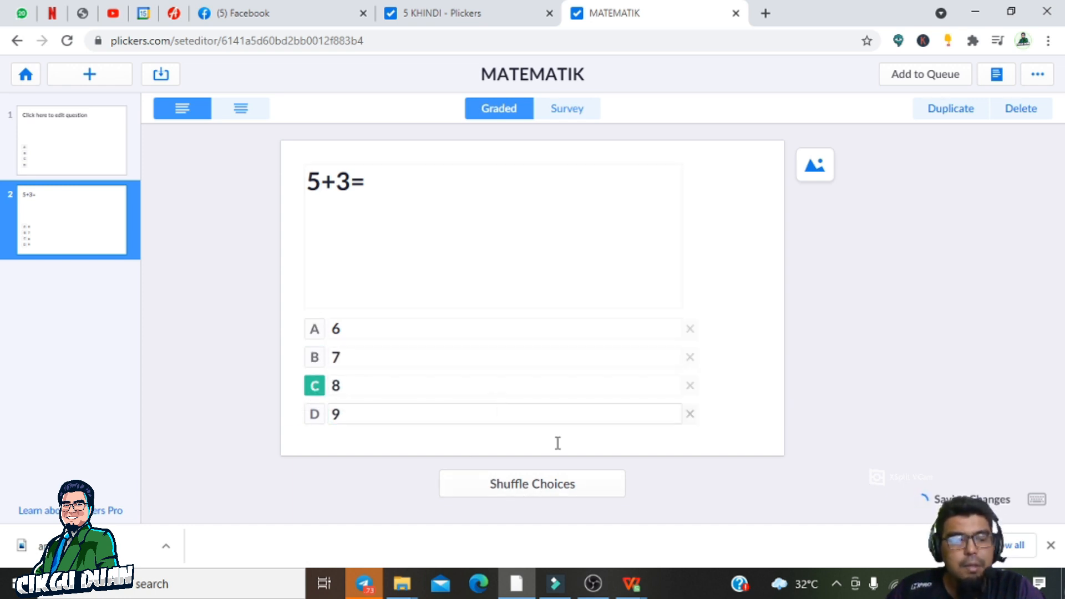
pyautogui.click(547, 486)
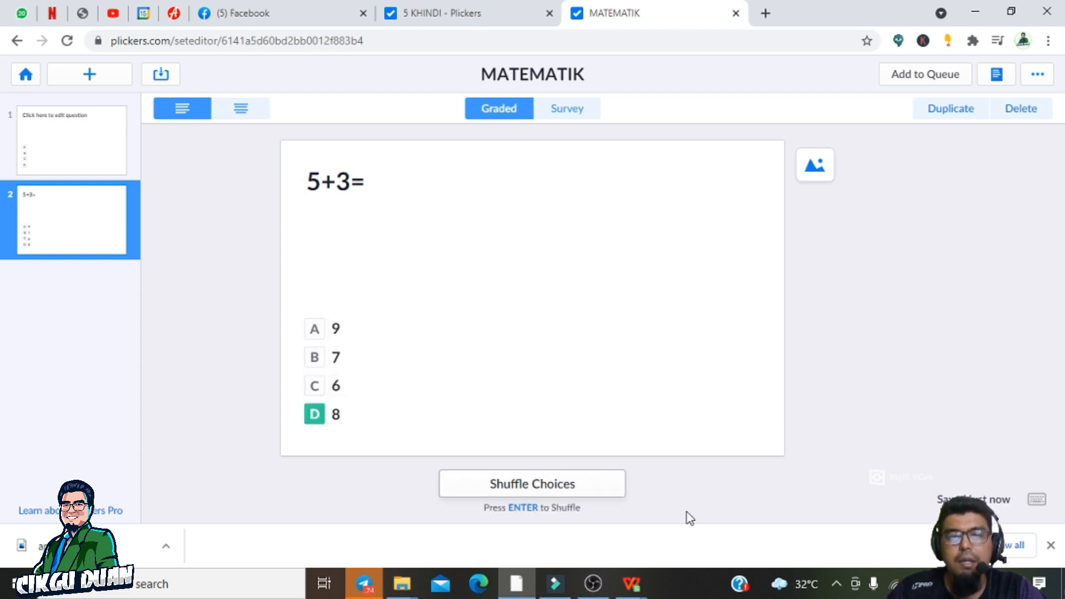
pyautogui.click(563, 488)
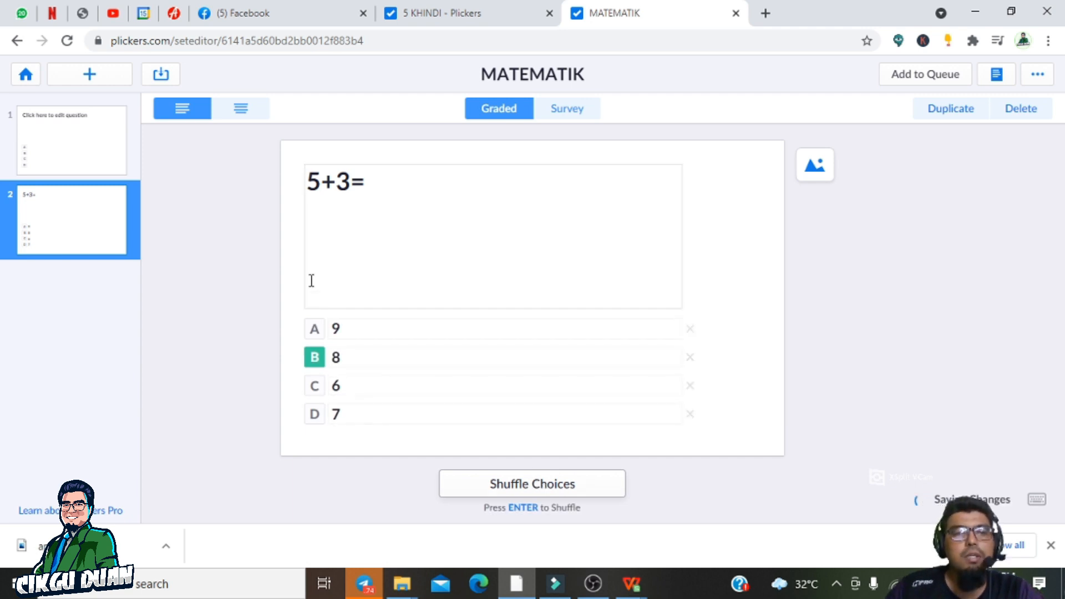
# Insert the image of overlapping coloured circles from the Desktop into the blank first question.
pyautogui.click(61, 149)
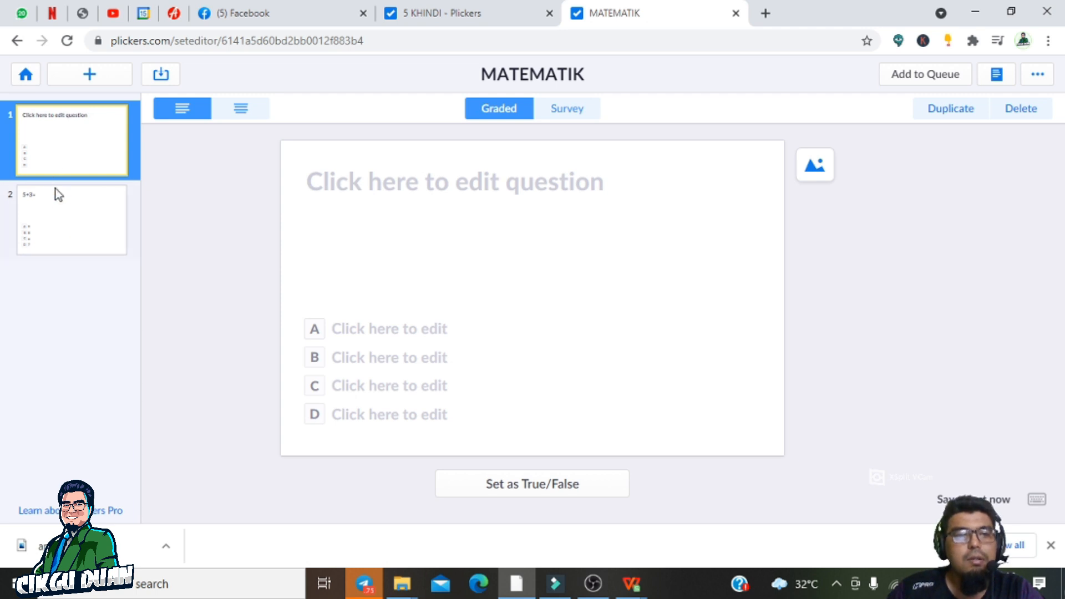
pyautogui.click(67, 213)
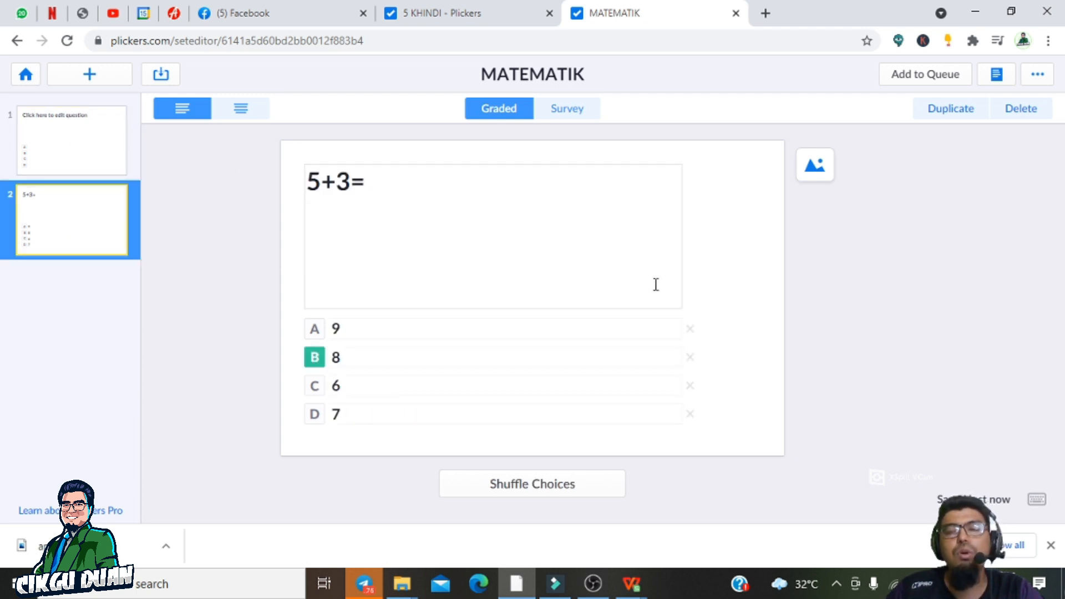
pyautogui.click(94, 155)
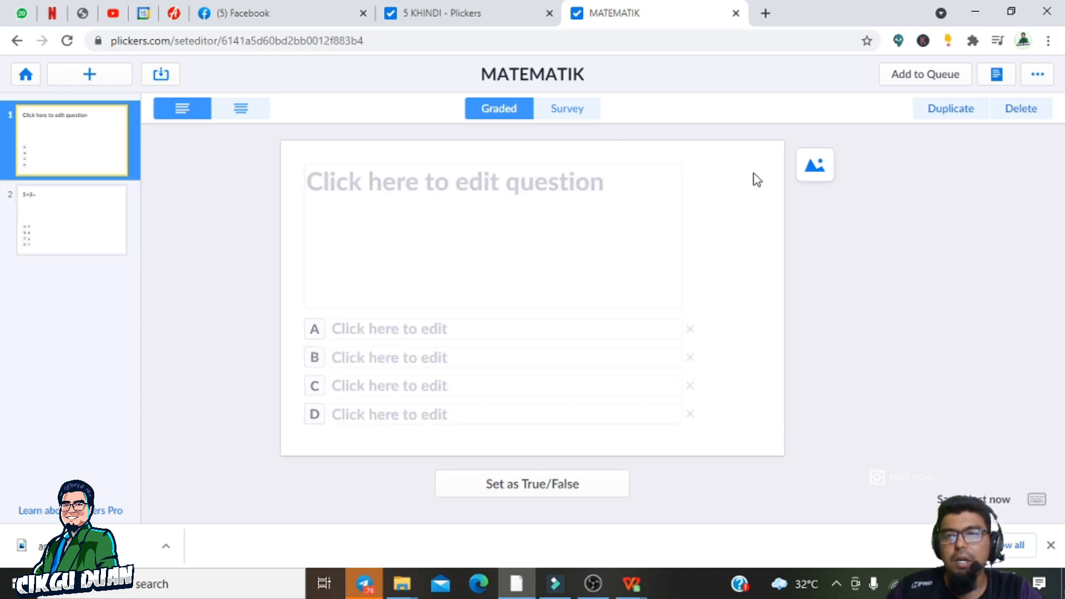
pyautogui.click(815, 173)
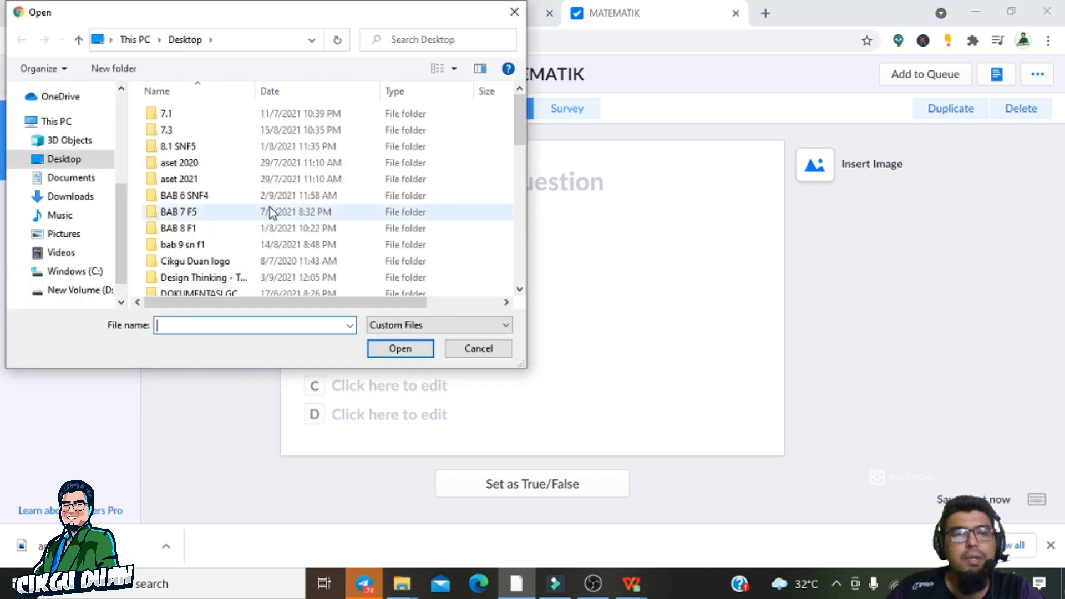
pyautogui.scroll(-4, 268, 215)
pyautogui.scroll(-5, 233, 200)
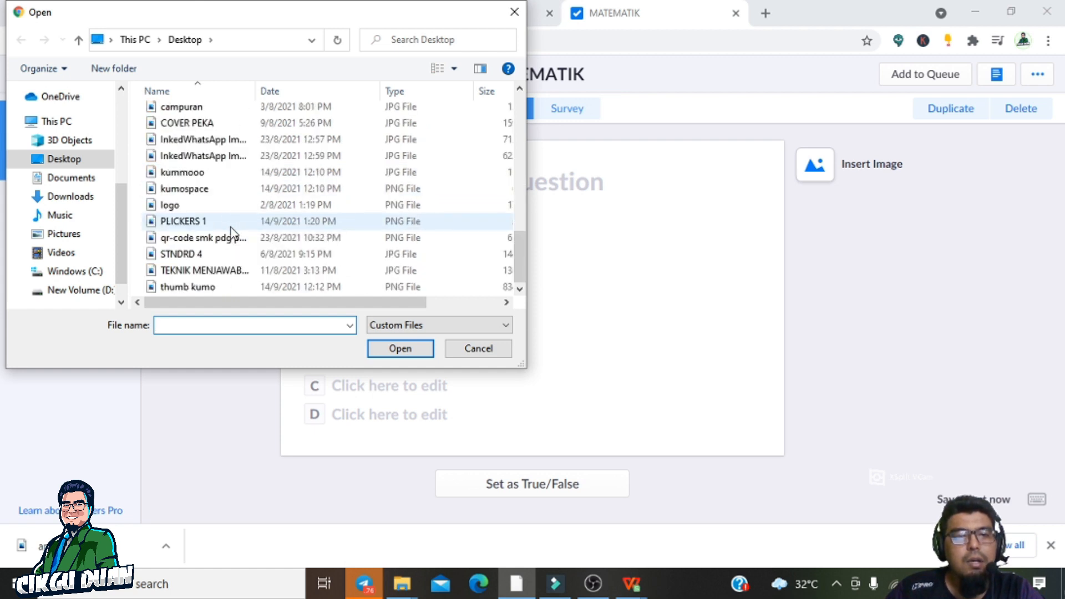
pyautogui.click(210, 221)
pyautogui.click(380, 349)
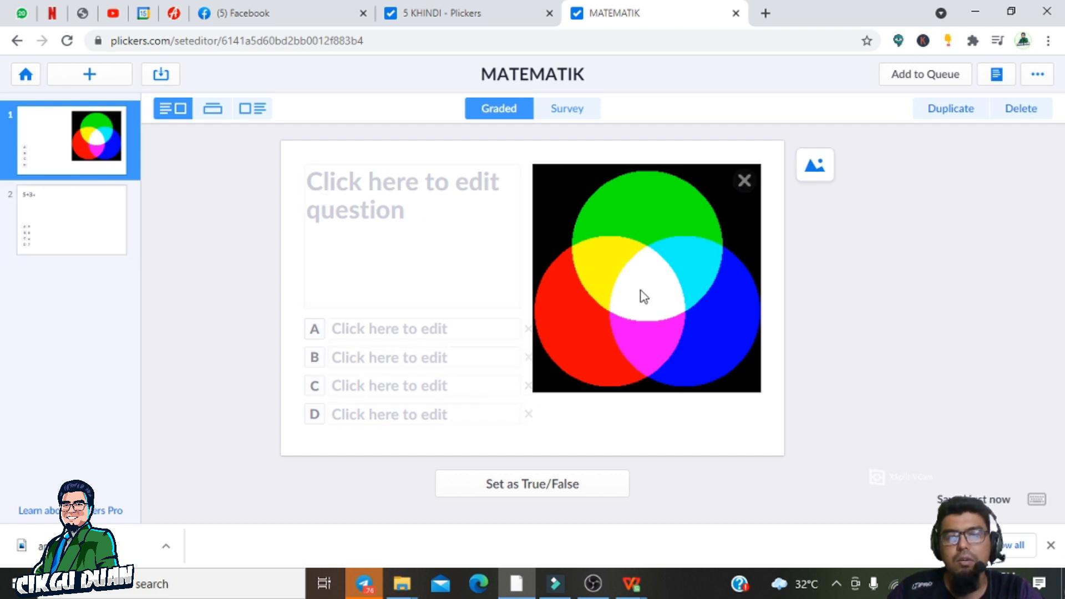
# Enter 3-2= as the text of the first question, beside its image.
pyautogui.click(415, 329)
pyautogui.click(411, 206)
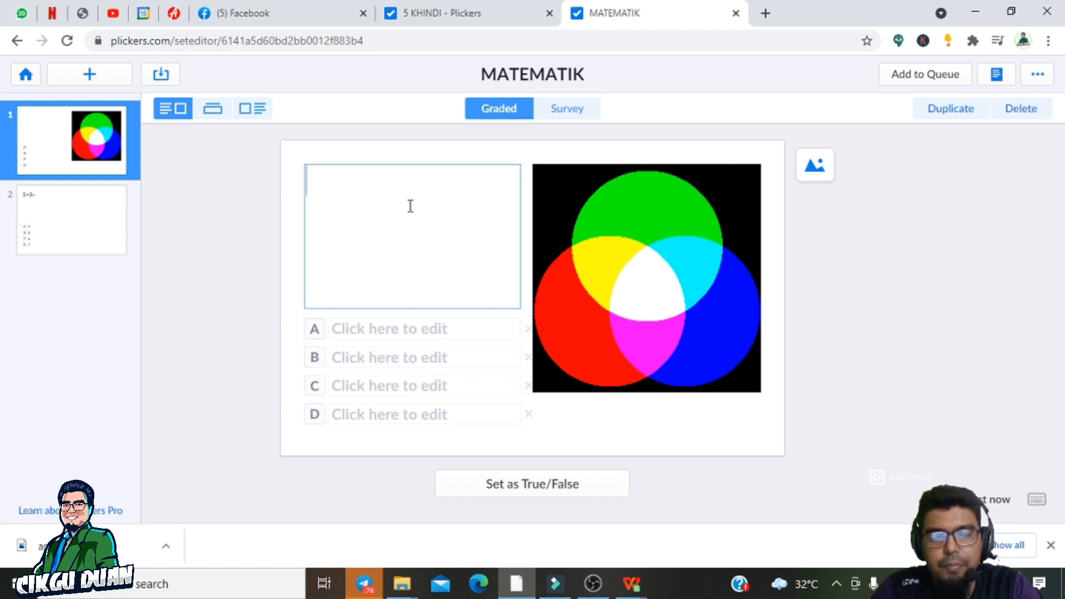
pyautogui.write('3-')
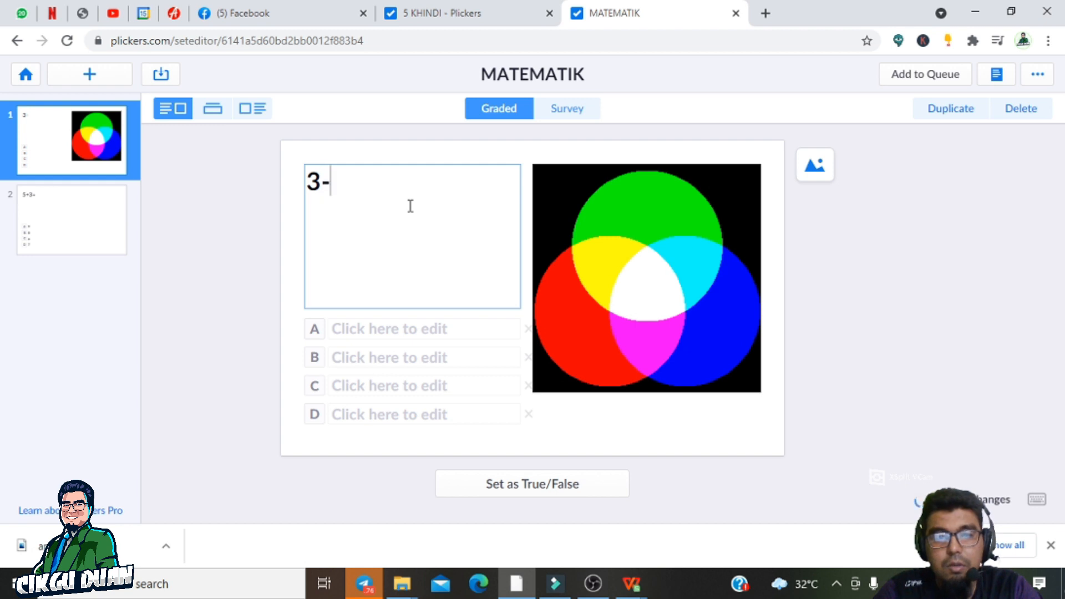
pyautogui.write('2=')
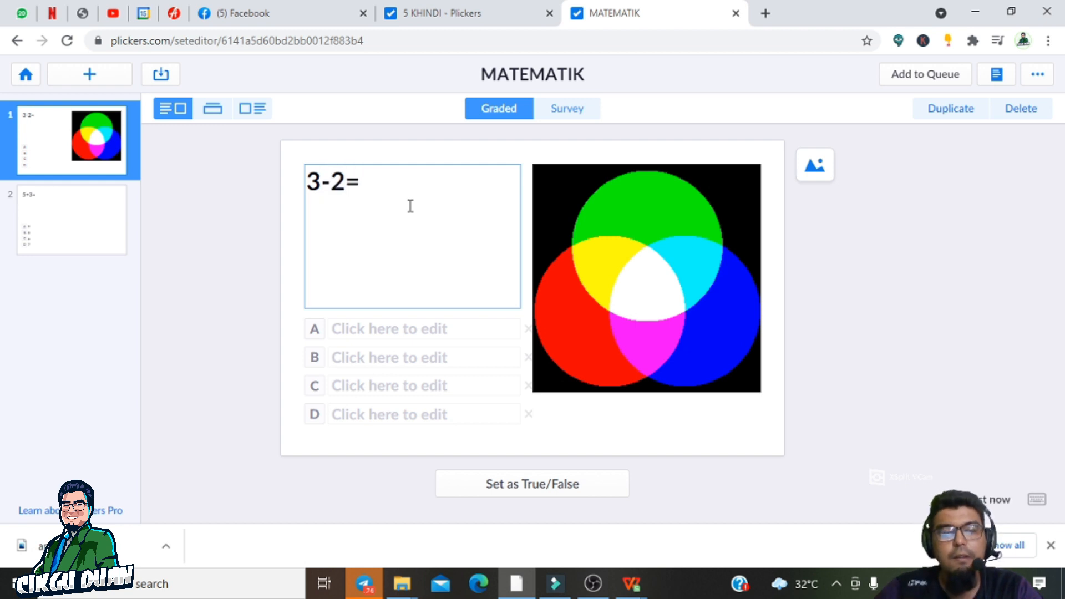
pyautogui.click(423, 329)
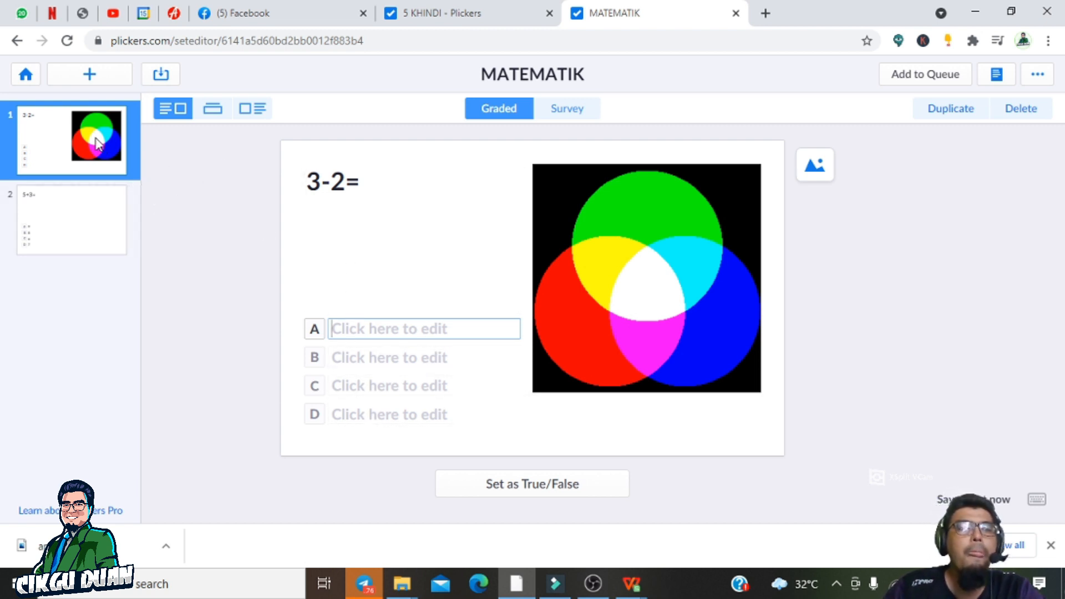
# Add more blank questions to the set after the 5+3= question.
pyautogui.click(87, 214)
pyautogui.press('Return')
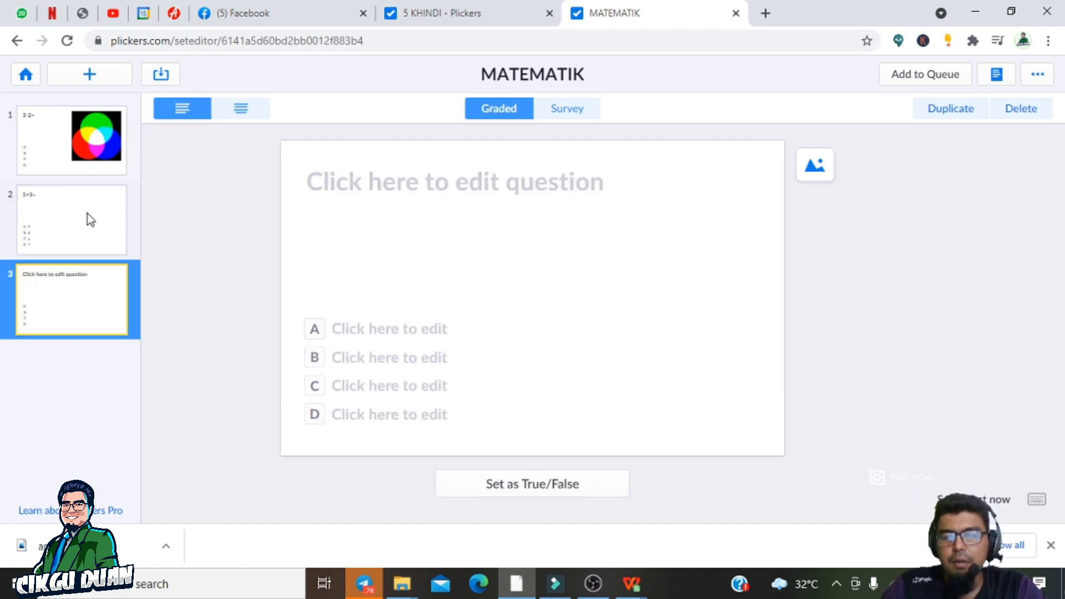
pyautogui.press('Return')
pyautogui.press('Return')
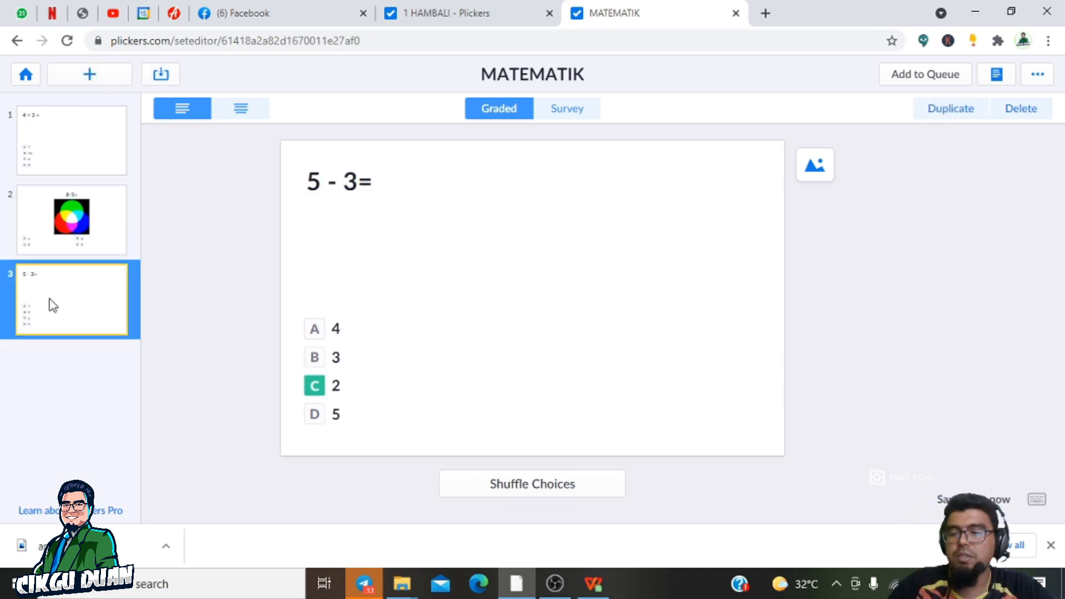
# Add a fourth question after the 5 - 3= question and set it as True/False.
pyautogui.press('Return')
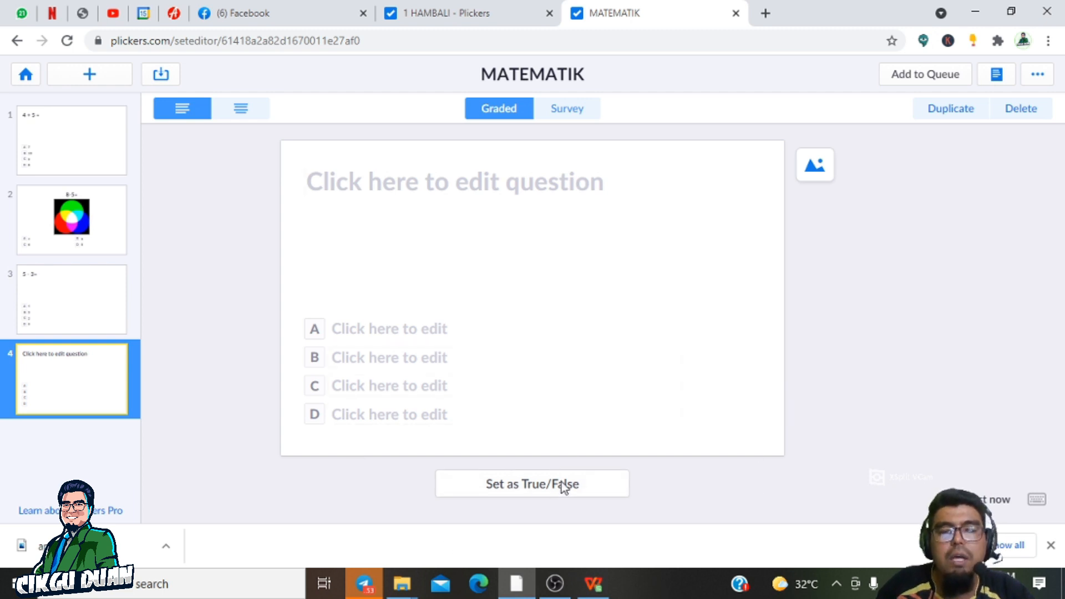
pyautogui.click(497, 190)
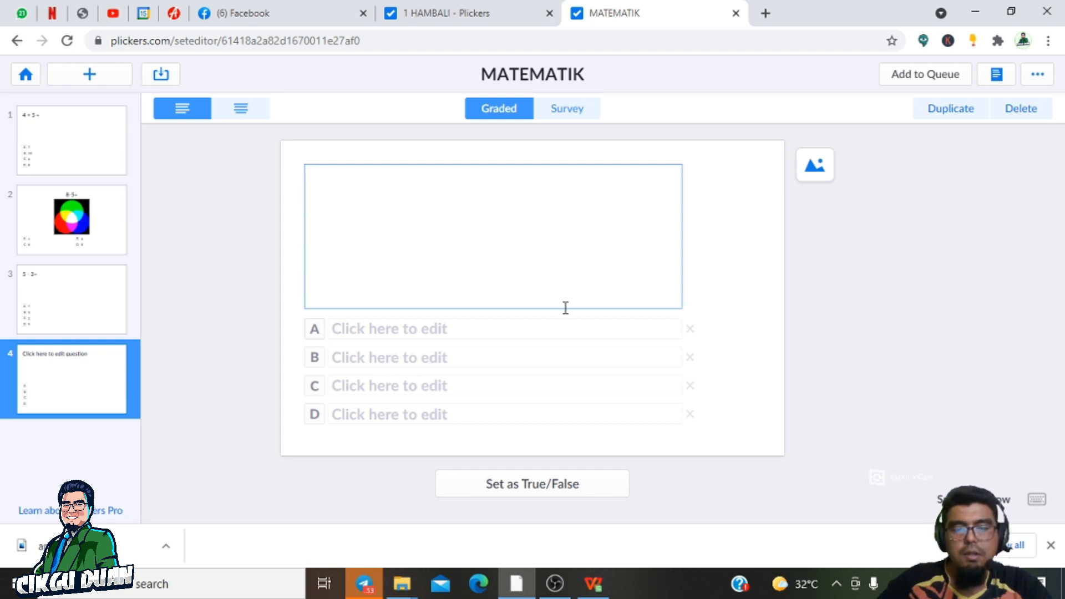
pyautogui.click(544, 488)
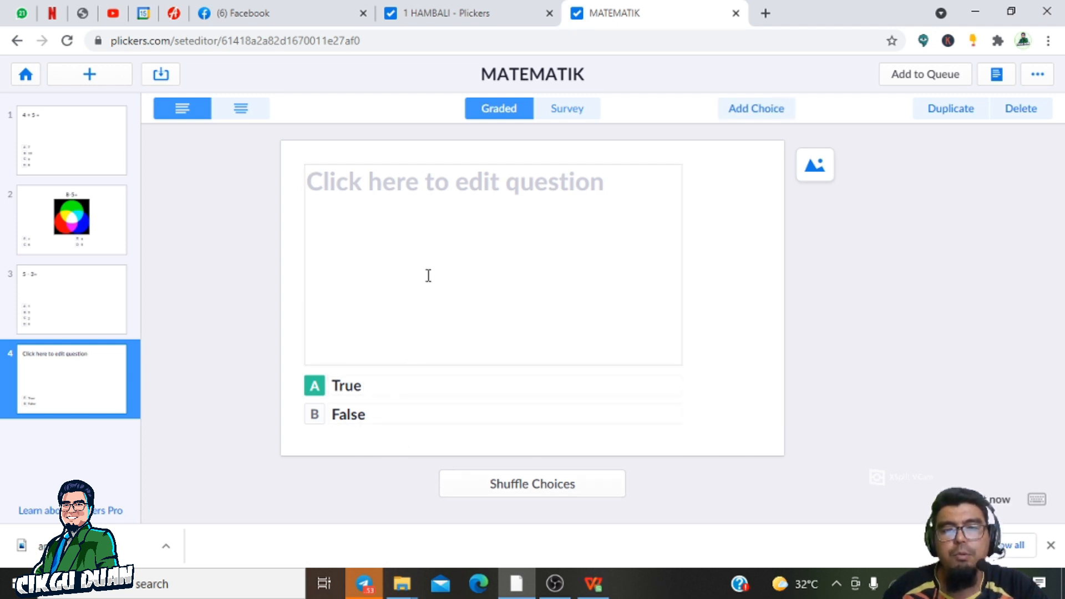
# Enter 6-2 =7 as the text of the fourth question, the True/False one.
pyautogui.click(453, 215)
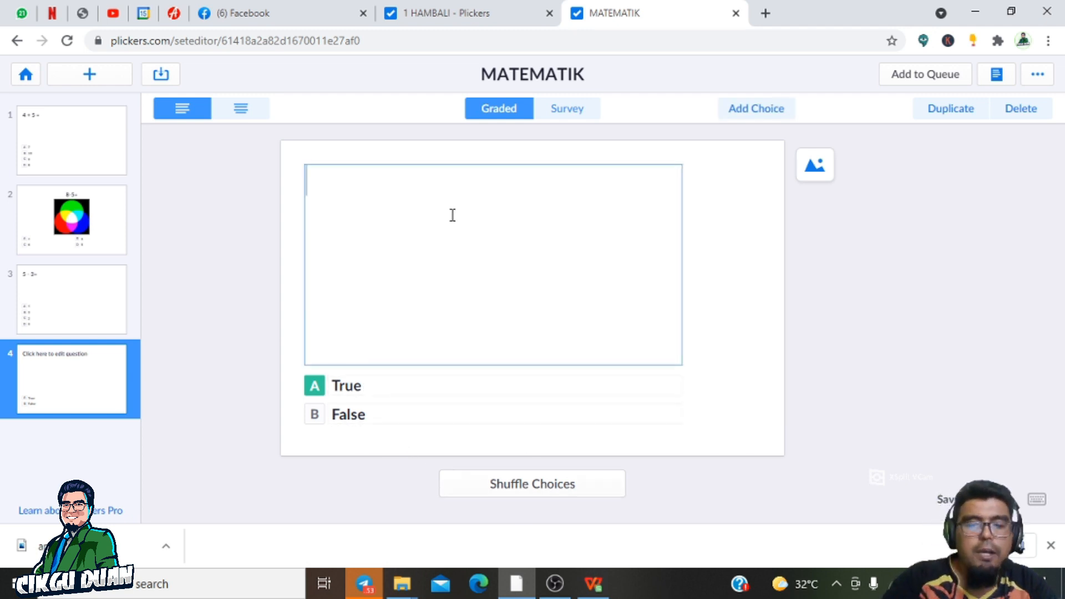
pyautogui.write('6-')
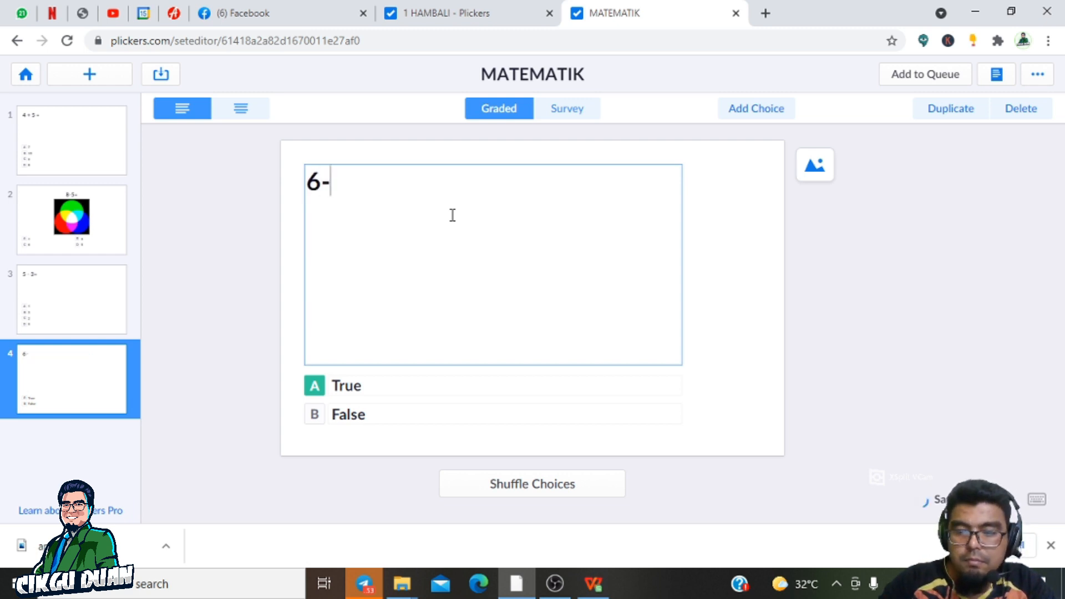
pyautogui.write('2 ')
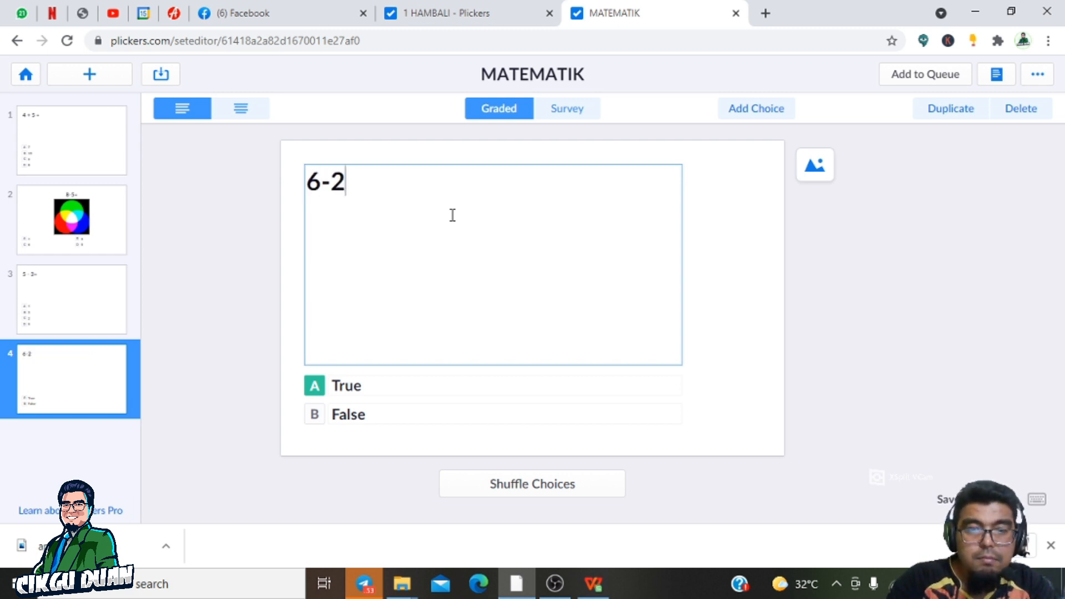
pyautogui.write('+')
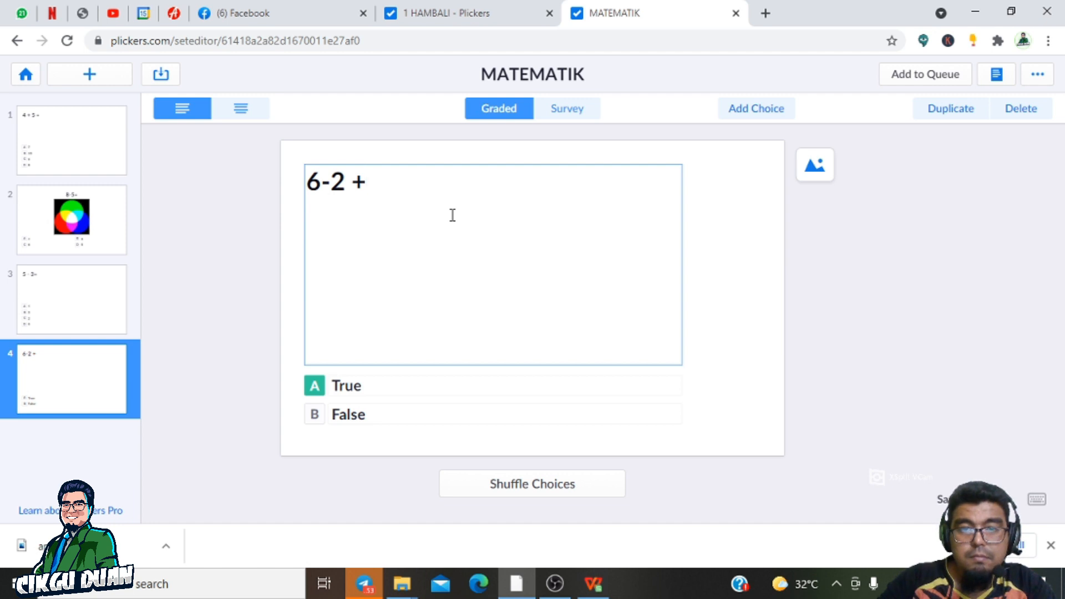
pyautogui.press('BackSpace')
pyautogui.write('=')
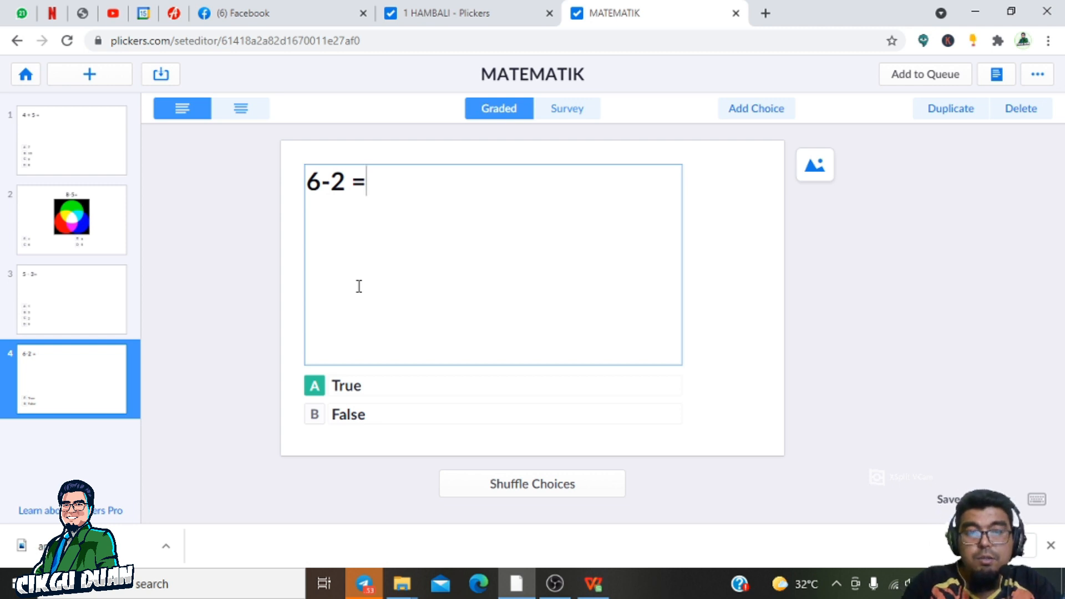
pyautogui.write('7')
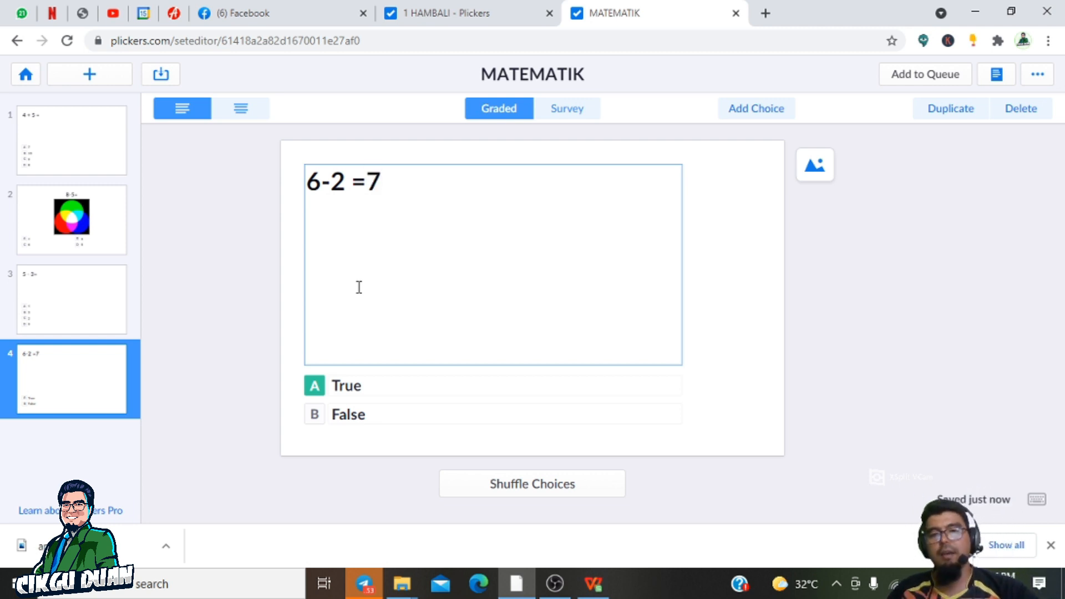
# Mark False as the correct answer to the 6-2 =7 question and shuffle its choices.
pyautogui.click(315, 417)
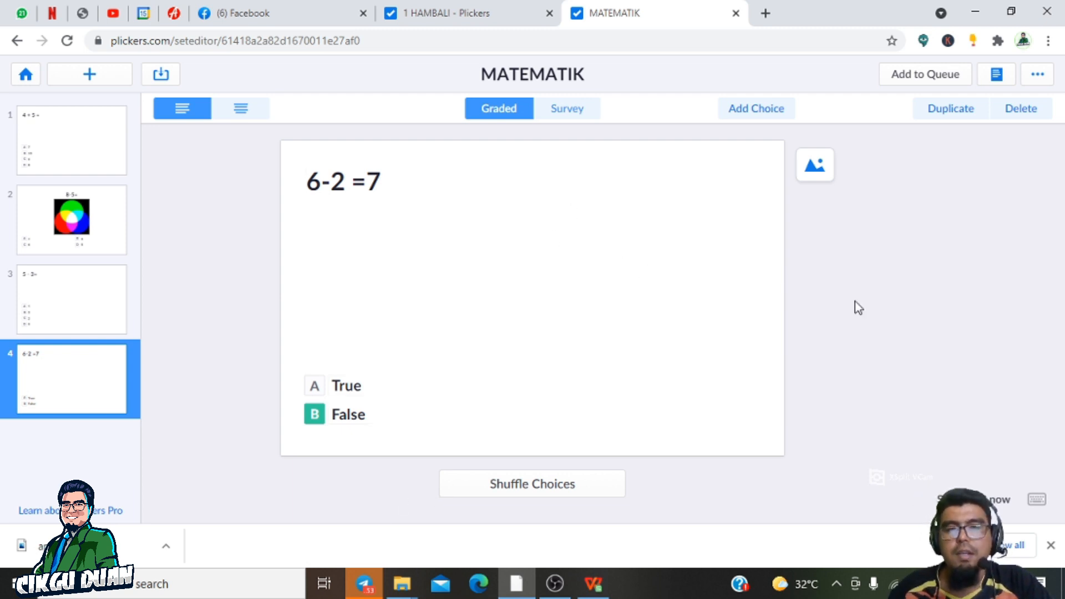
pyautogui.click(556, 485)
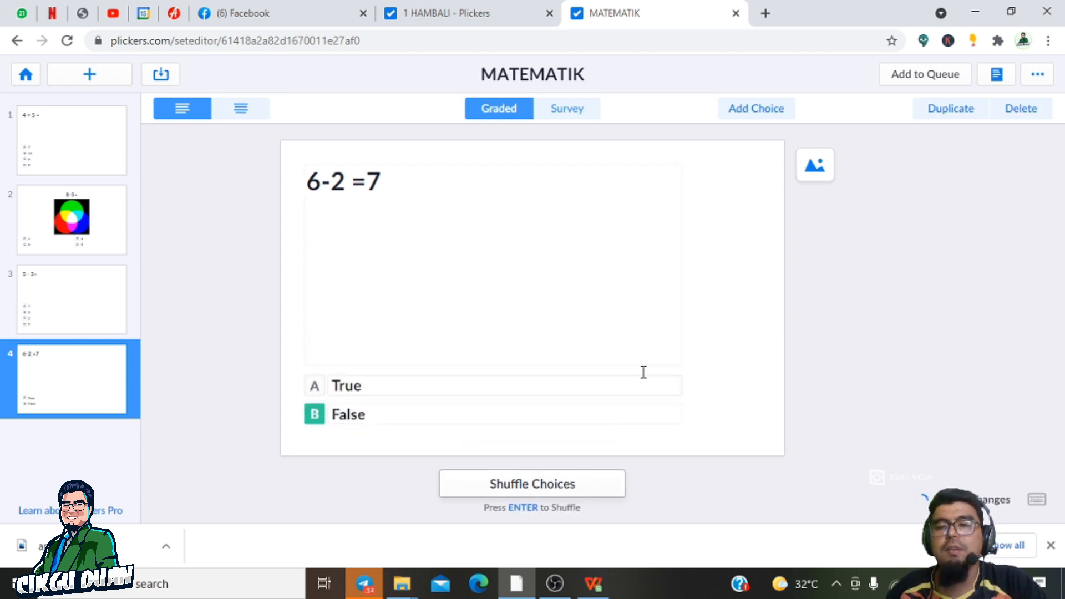
# Review the four questions of the set one by one, checking their layouts and marked answers.
pyautogui.click(61, 293)
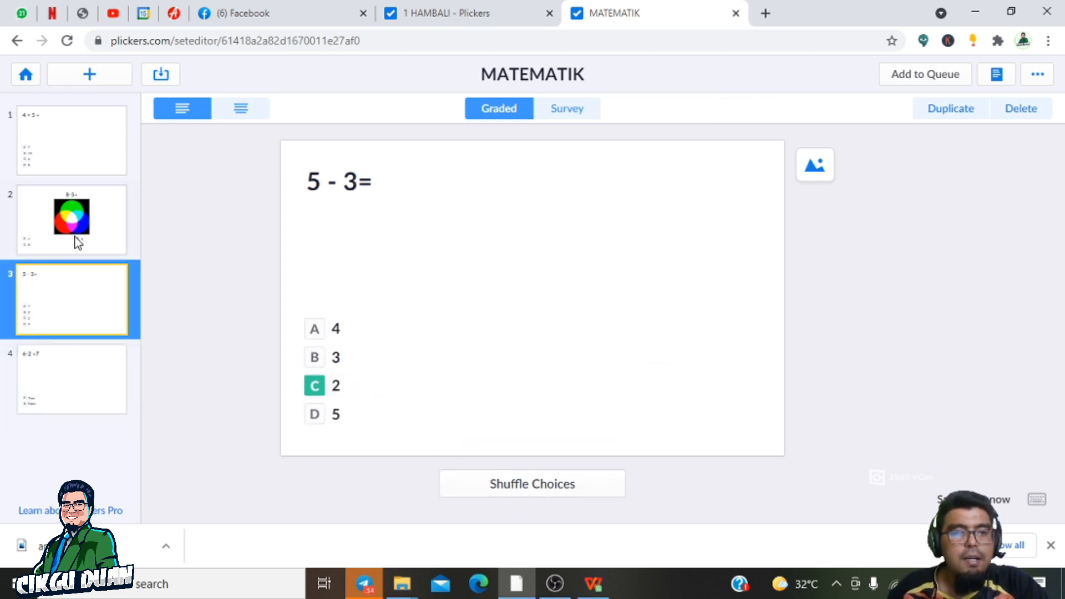
pyautogui.click(85, 245)
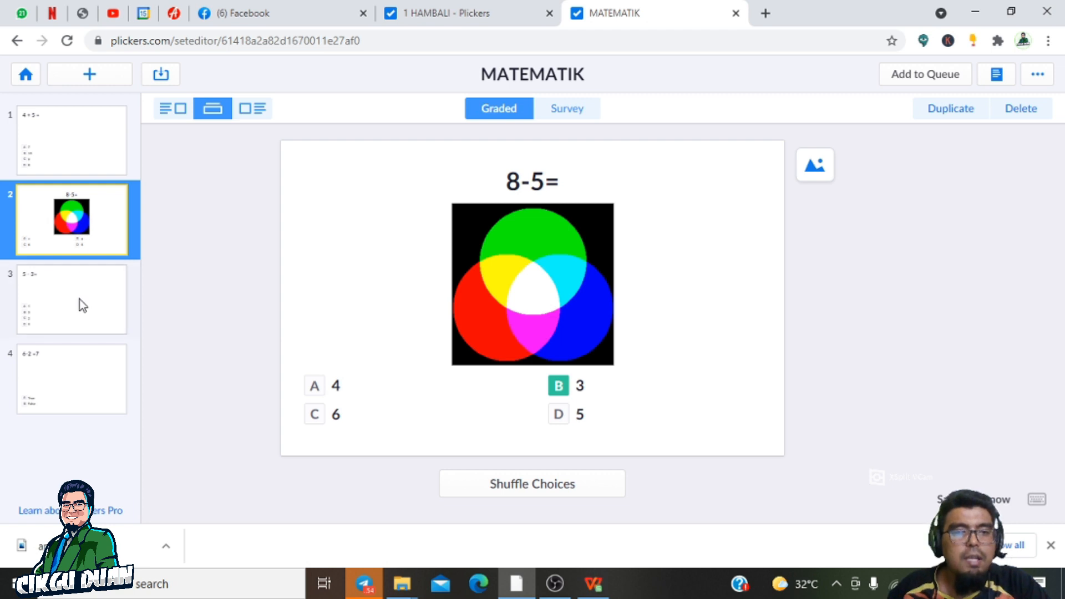
pyautogui.click(62, 145)
pyautogui.click(86, 230)
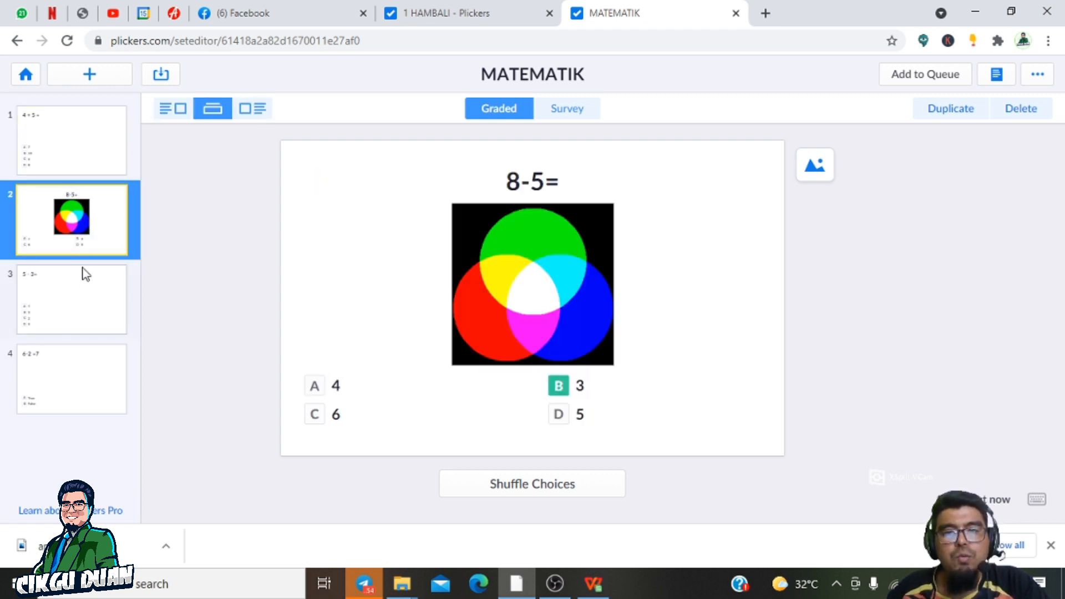
pyautogui.click(79, 302)
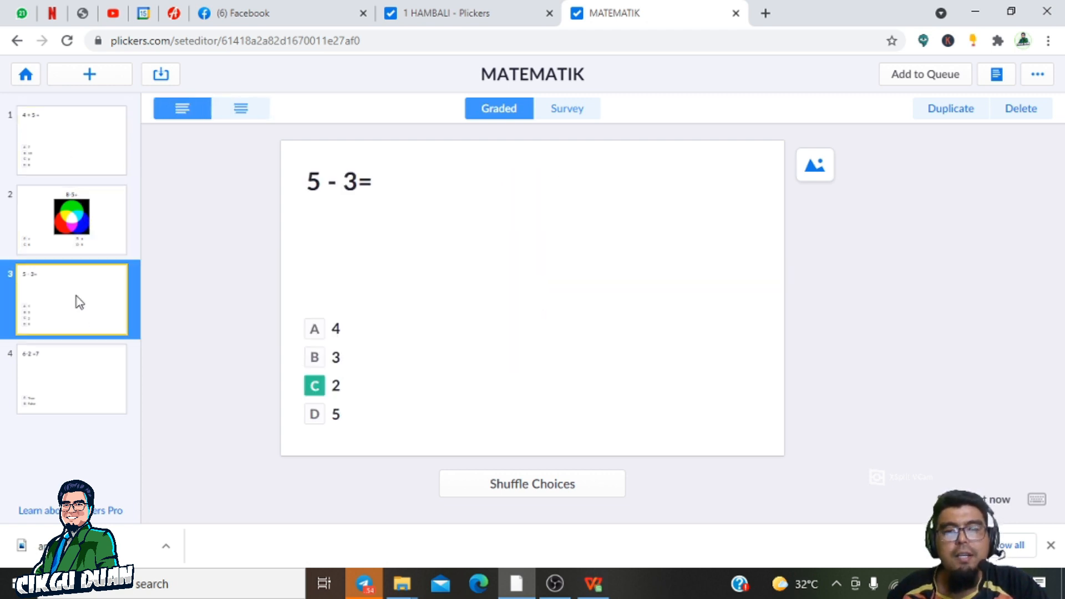
pyautogui.click(76, 386)
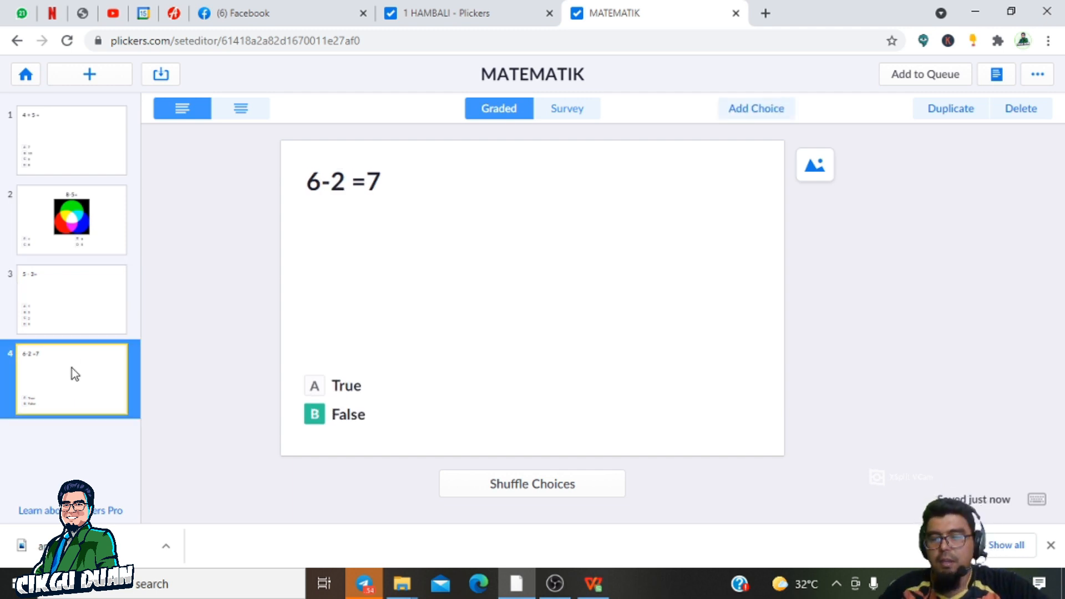
# Add a fifth question and paste in the bilingual natural phenomenon question copied from question 1 of 2021 ppt snf1.docx in WPS Office.
pyautogui.press('Return')
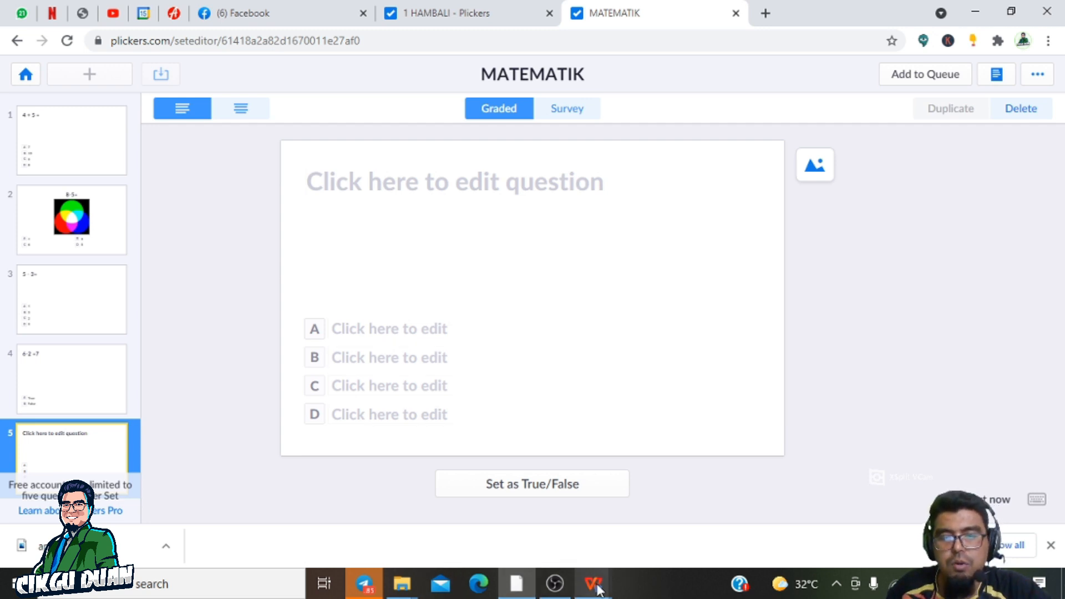
pyautogui.moveTo(594, 583)
pyautogui.click(633, 534)
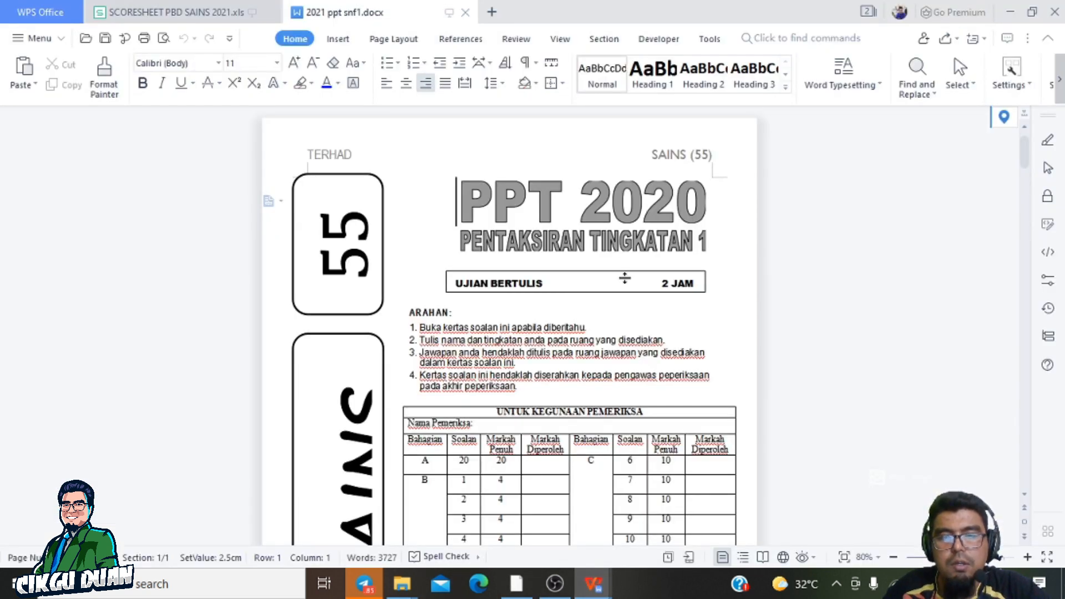
pyautogui.scroll(-9, 623, 278)
pyautogui.scroll(-3, 638, 298)
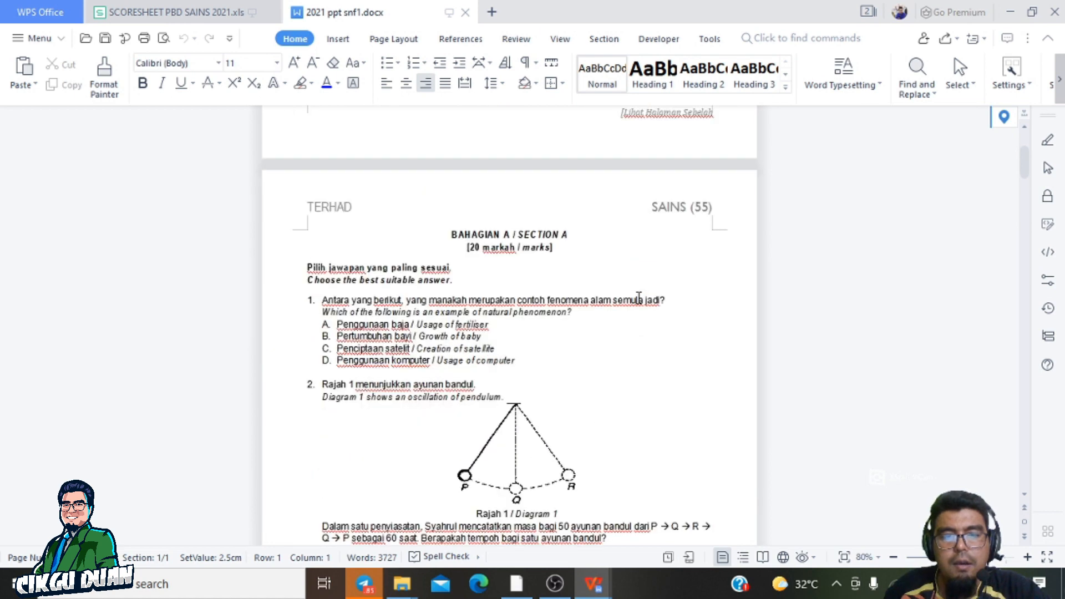
pyautogui.moveTo(324, 301); pyautogui.dragTo(574, 312)
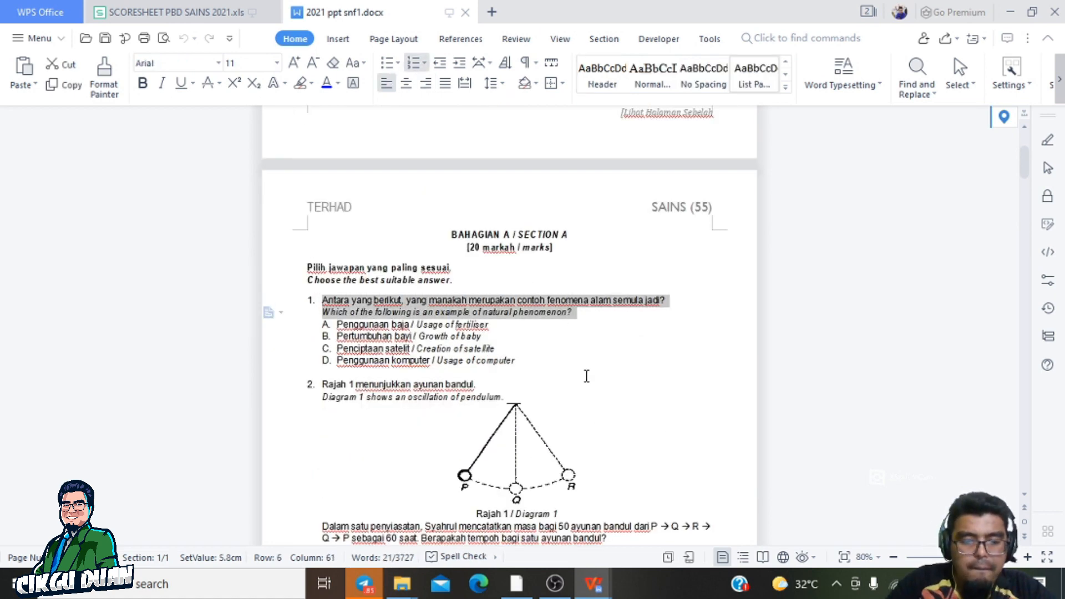
pyautogui.click(515, 584)
pyautogui.click(441, 236)
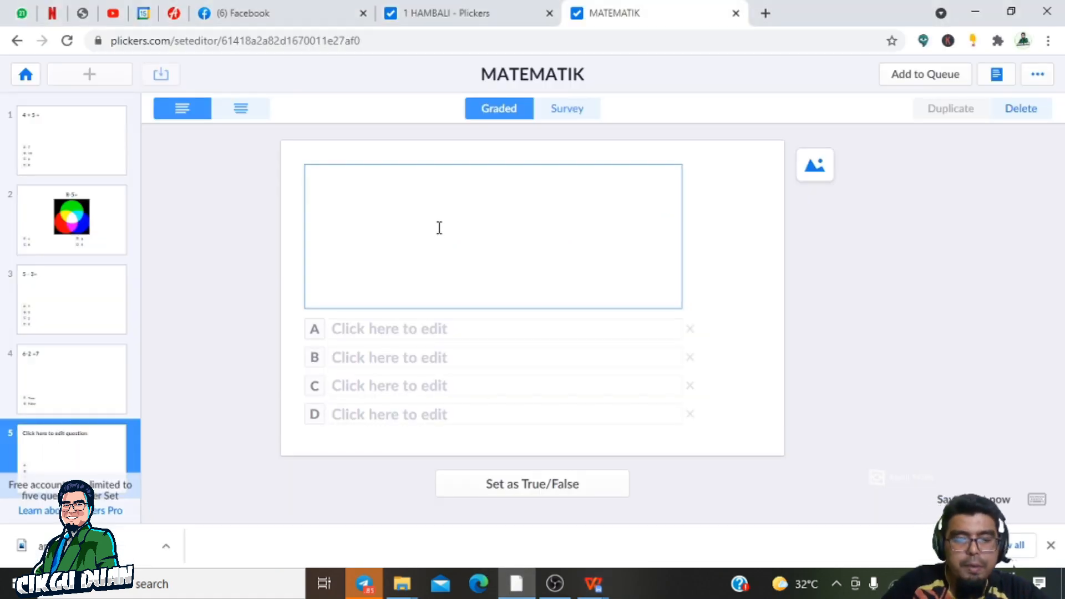
pyautogui.write('1.Antara yang berikut, yang manakah merupakan contoh fenomena alam semula jadi? Which of the following is an example of natural phenomenon?')
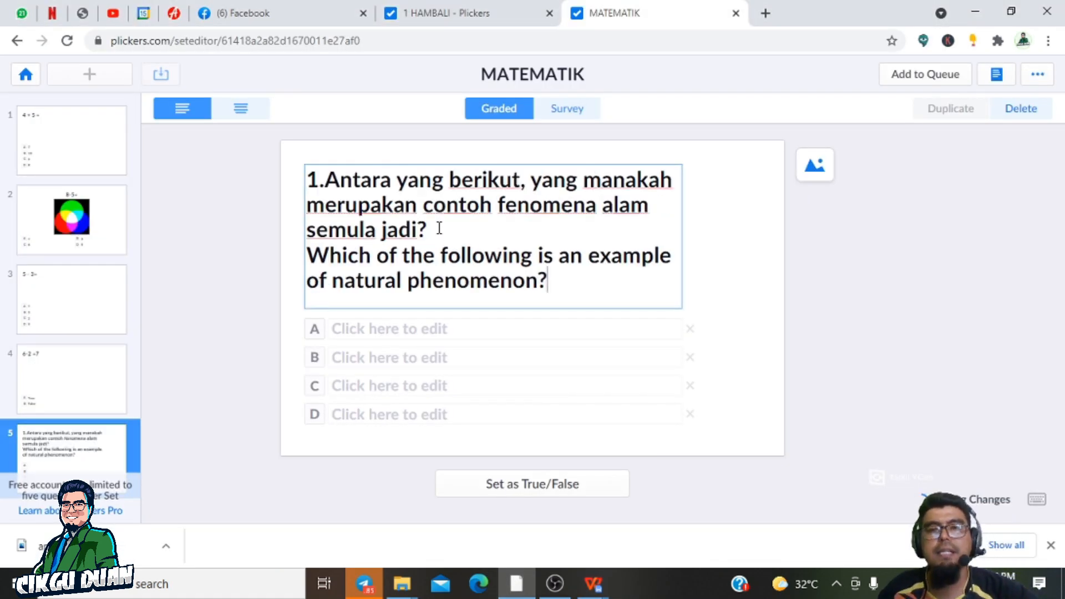
# Fill choice A of the fifth question with "A.Penggunaan baja / Usage of fertiliser" copied from 2021 ppt snf1.docx in WPS Office.
pyautogui.click(363, 325)
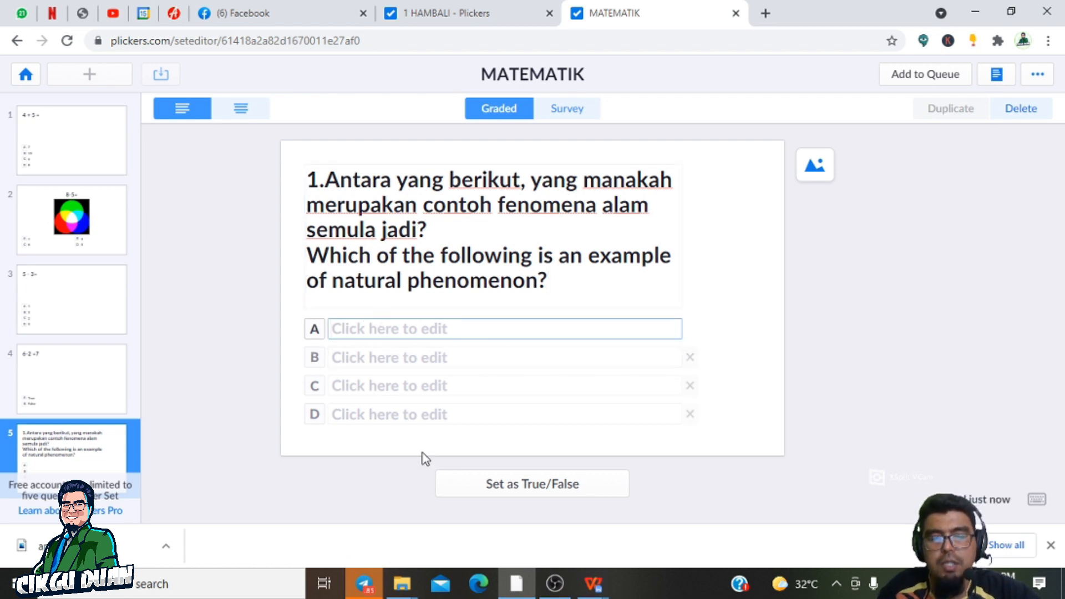
pyautogui.moveTo(592, 581)
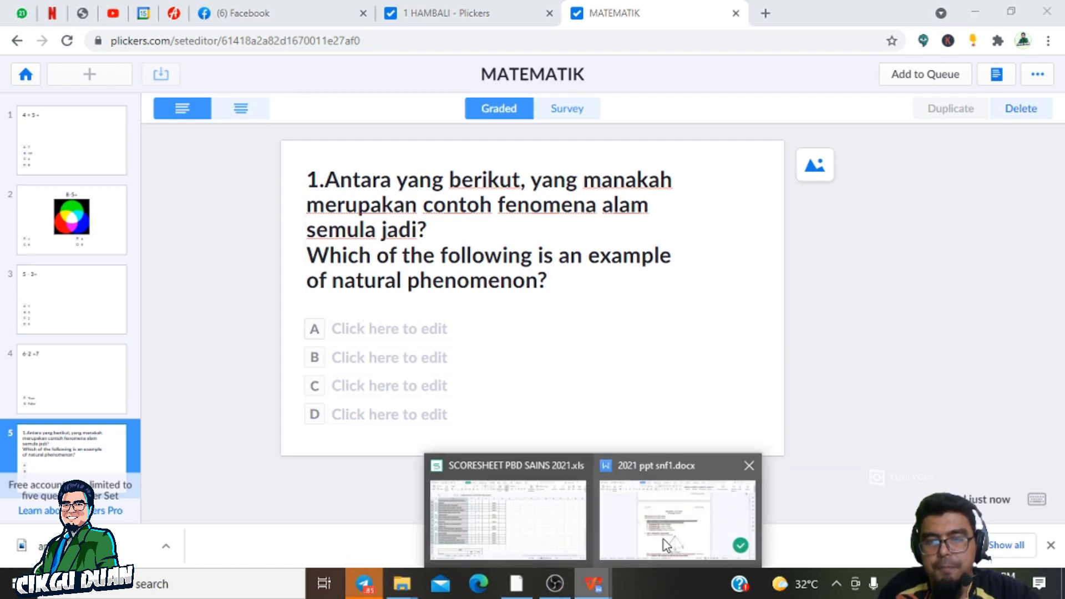
pyautogui.click(667, 537)
pyautogui.moveTo(489, 324); pyautogui.dragTo(337, 324)
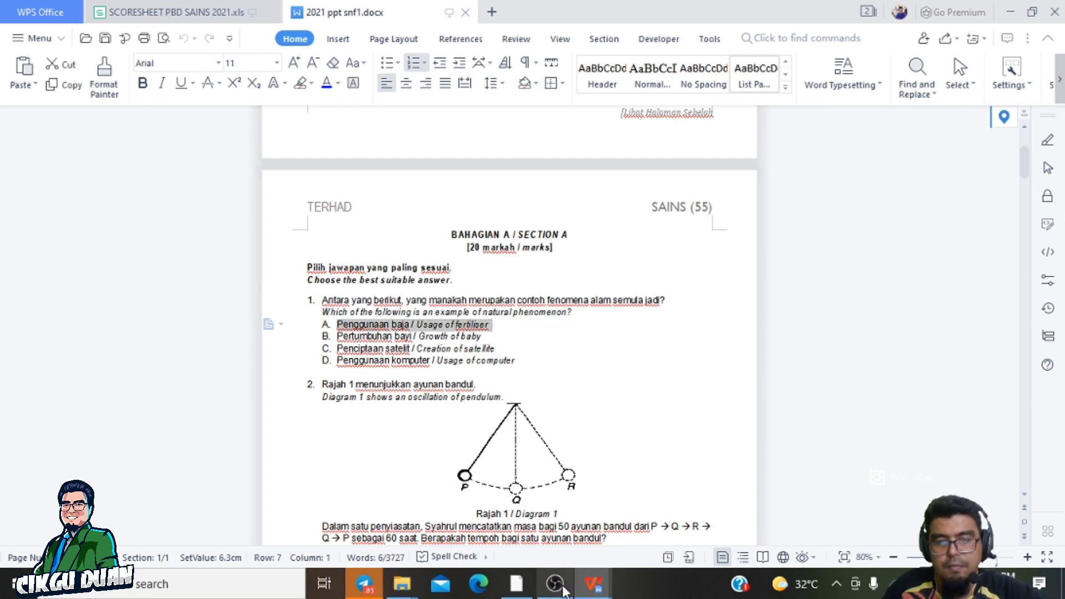
pyautogui.click(517, 583)
pyautogui.click(488, 320)
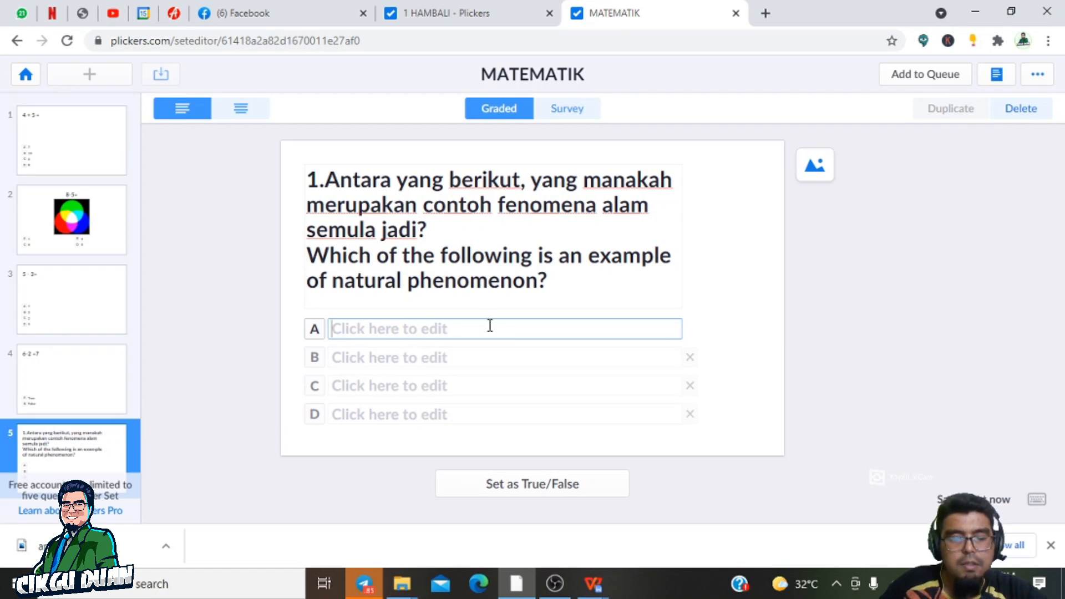
pyautogui.write('A.Penggunaan baja / Usage of fertiliser')
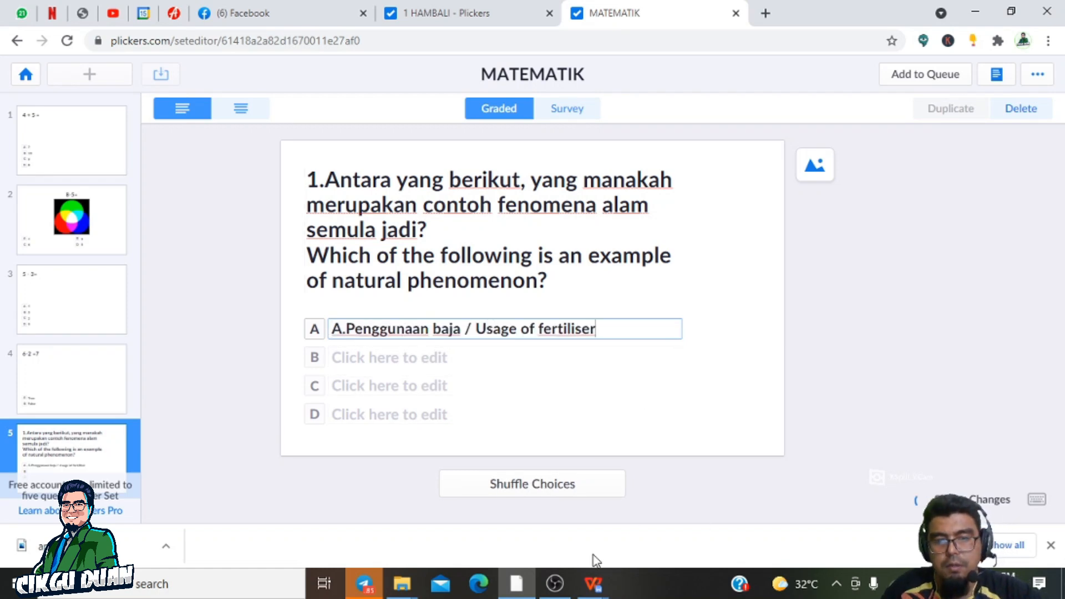
# Fill choice B of the fifth question with "B.Pertumbuhan bayi / Growth of baby" copied from 2021 ppt snf1.docx in WPS Office.
pyautogui.click(597, 587)
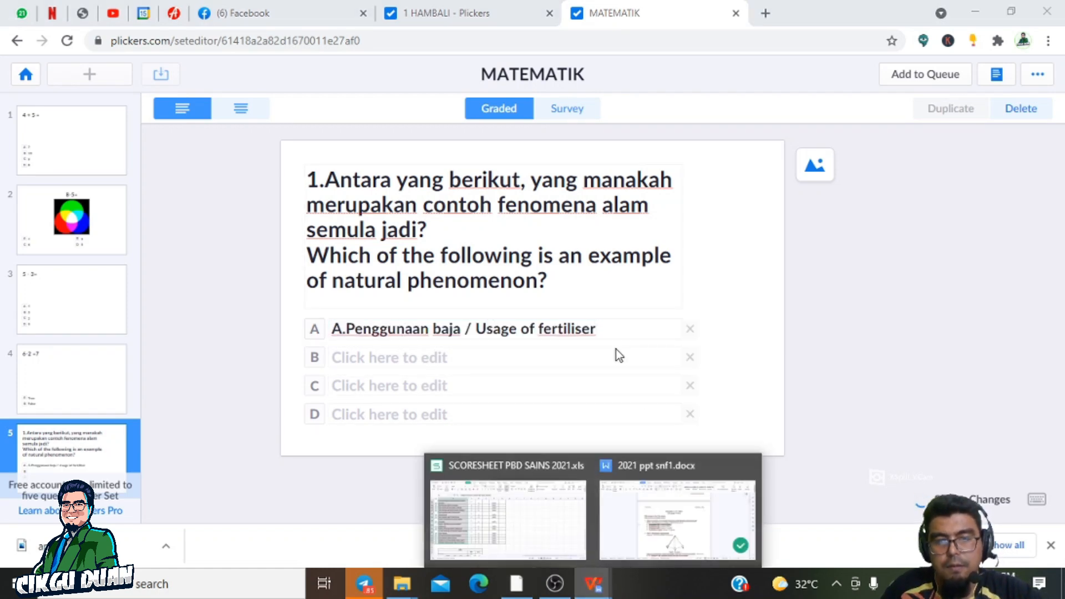
pyautogui.click(641, 507)
pyautogui.moveTo(483, 336); pyautogui.dragTo(336, 336)
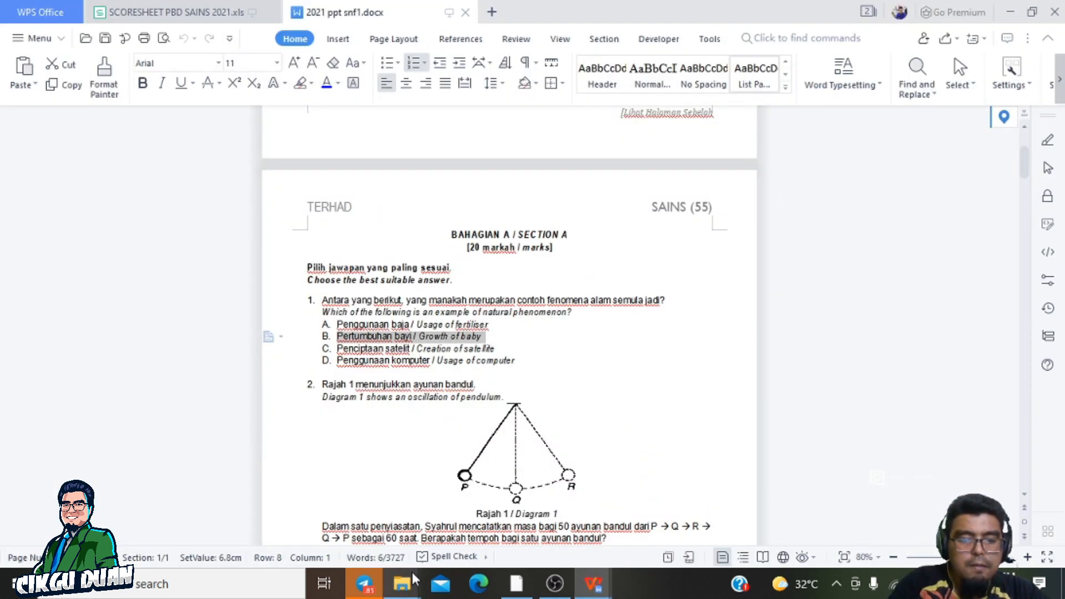
pyautogui.click(516, 584)
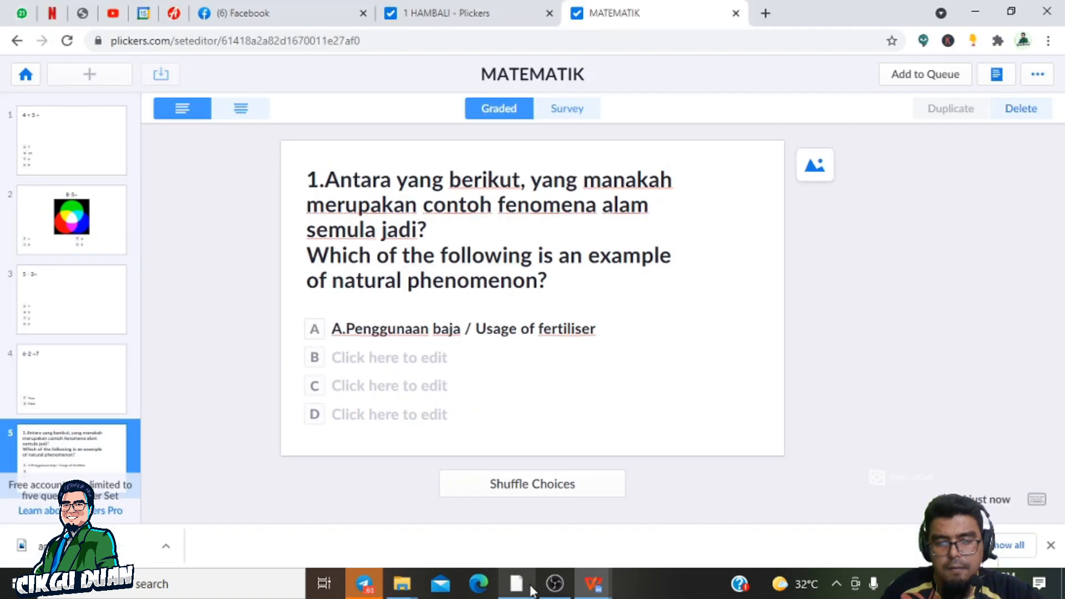
pyautogui.click(460, 359)
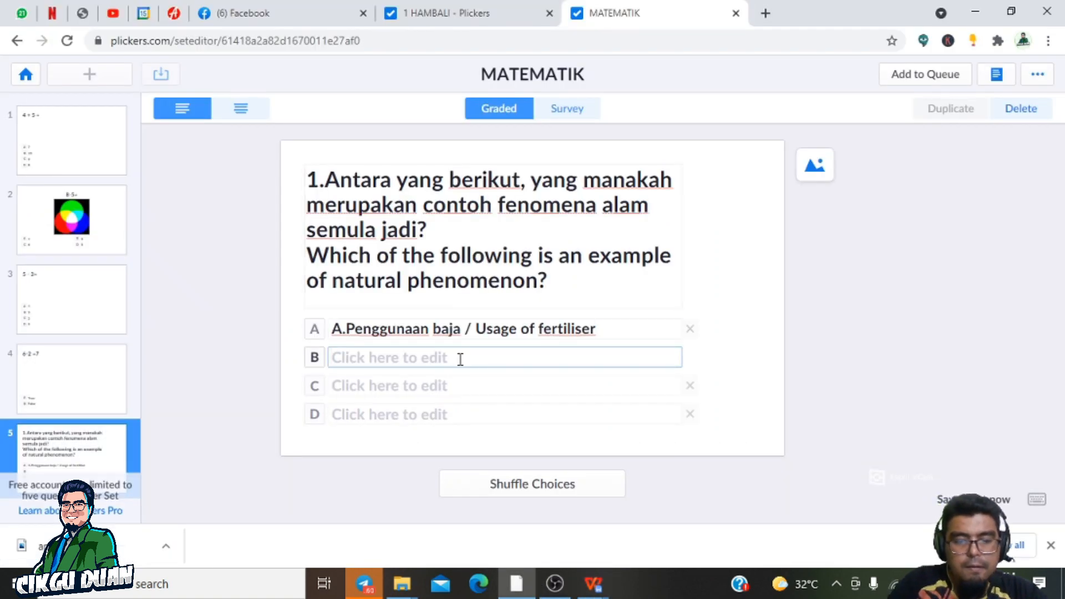
pyautogui.write('B.Pertumbuhan bayi / Growth of baby')
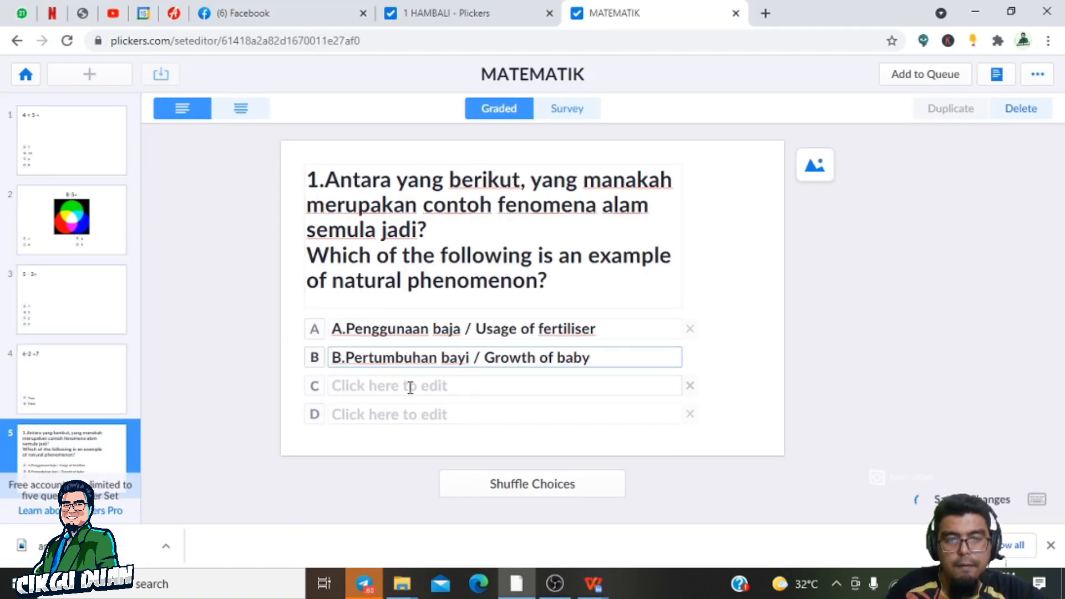
# Fill choice C of the fifth question with "C.Penciptaan satelit / Creation of satellite" copied from 2021 ppt snf1.docx in WPS Office.
pyautogui.click(409, 385)
pyautogui.click(593, 584)
pyautogui.click(648, 505)
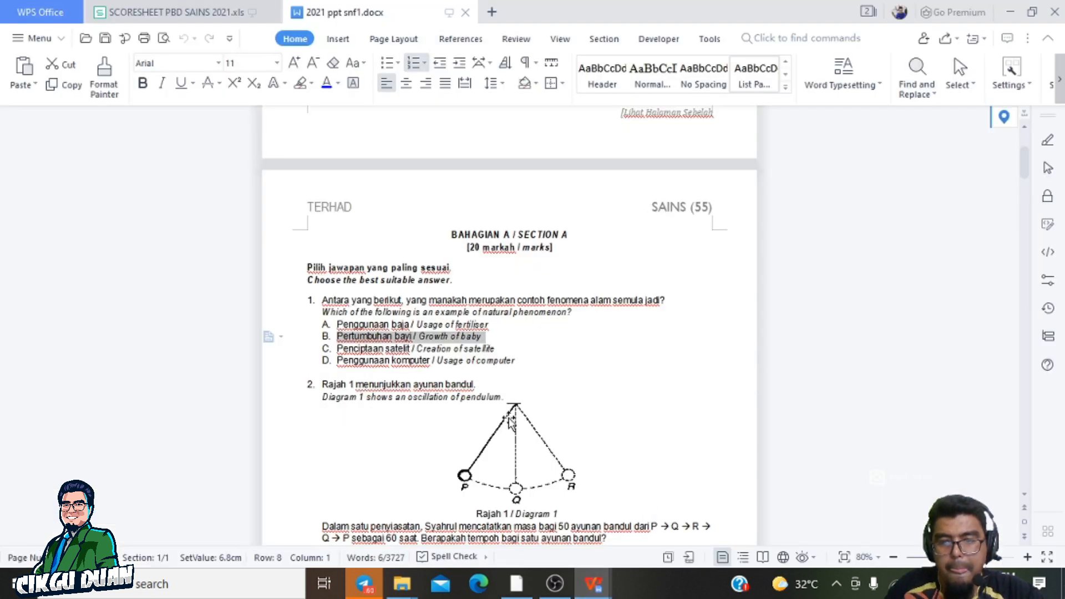
pyautogui.moveTo(507, 350); pyautogui.dragTo(335, 349)
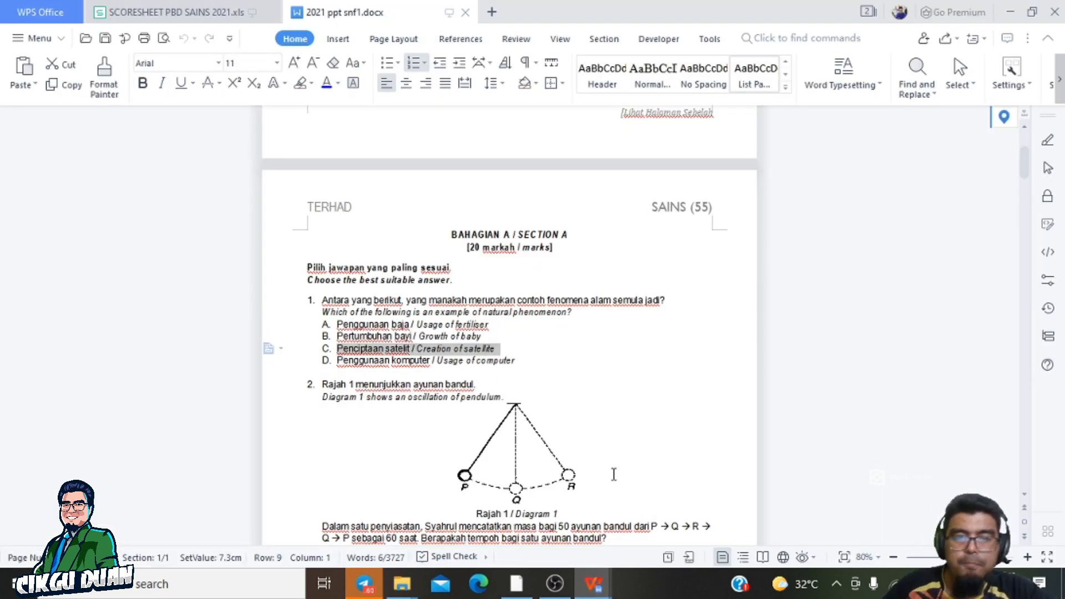
pyautogui.click(517, 585)
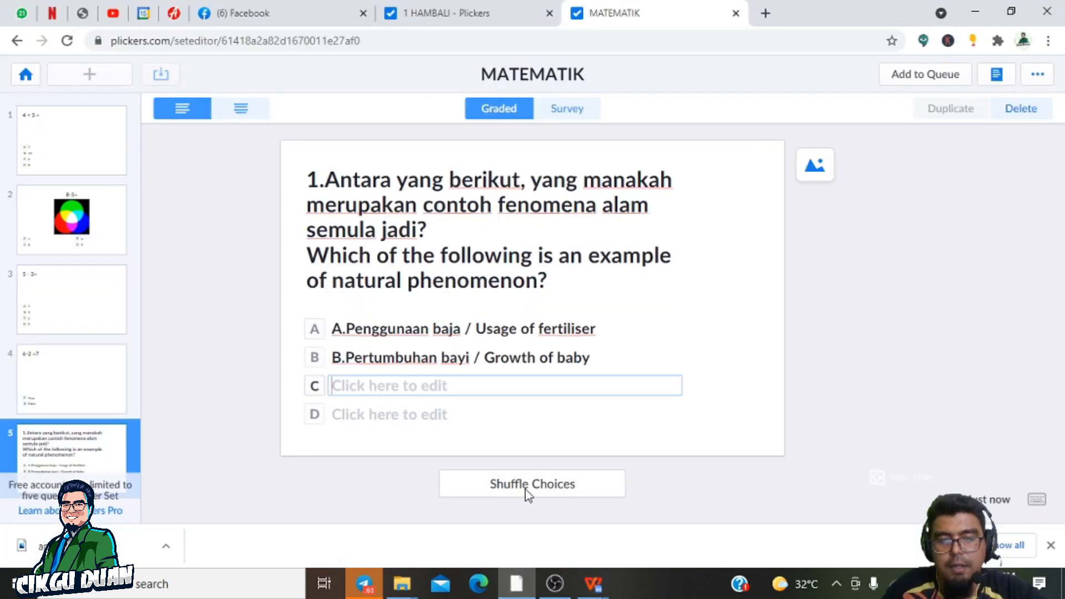
pyautogui.write('C.Penciptaan satelit / Creation of satellite')
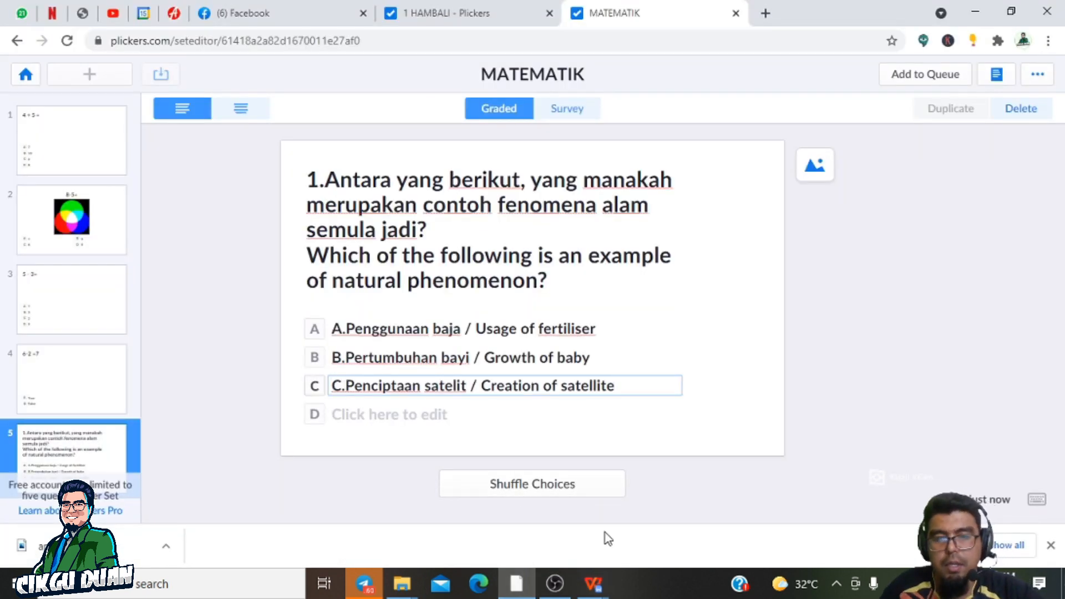
# Fill choice D of the fifth question with "D.Penggunaan komputer / Usage of computer" copied from 2021 ppt snf1.docx in WPS Office.
pyautogui.click(593, 586)
pyautogui.click(546, 515)
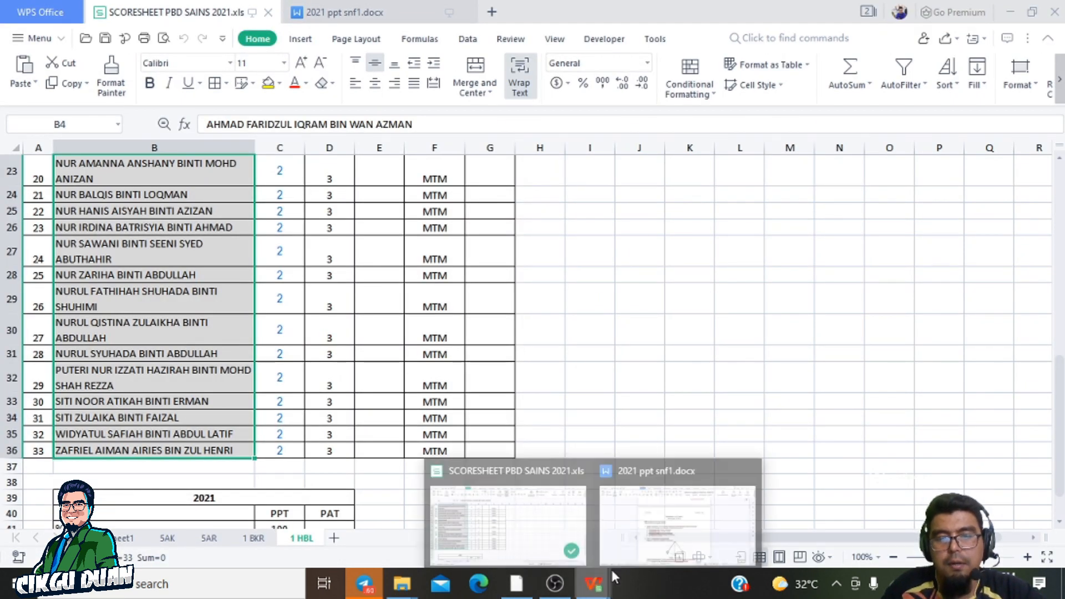
pyautogui.click(646, 555)
pyautogui.moveTo(517, 362); pyautogui.dragTo(339, 360)
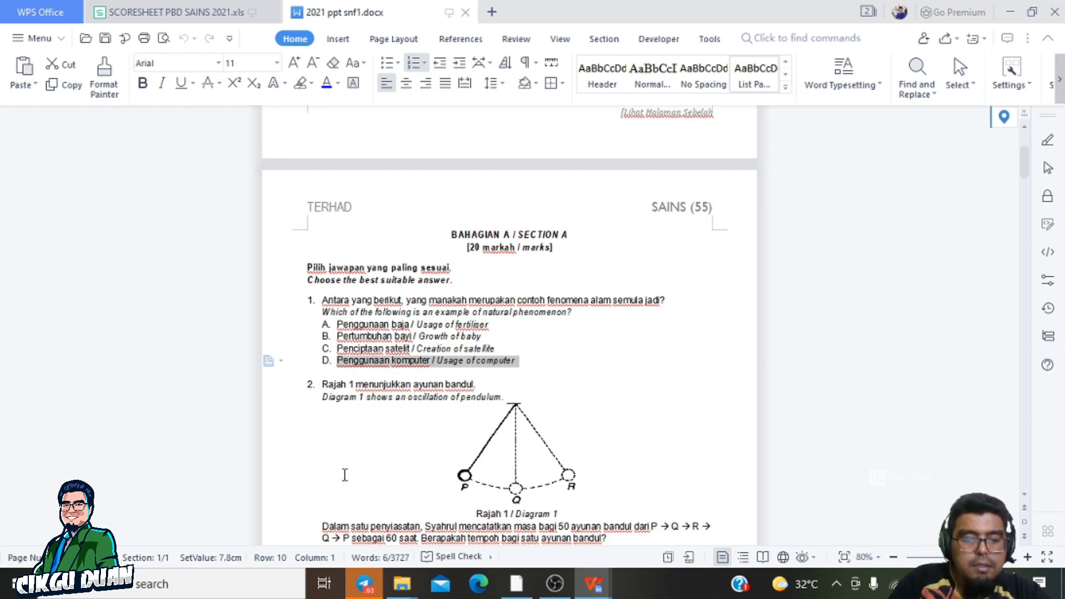
pyautogui.click(516, 583)
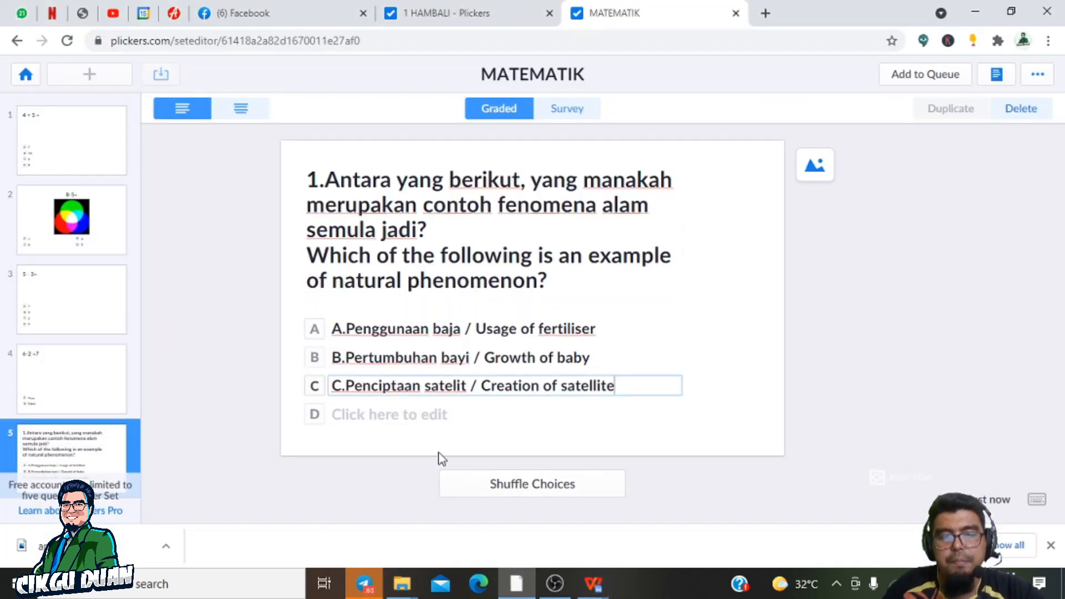
pyautogui.click(437, 414)
pyautogui.write('D.Penggunaan komputer / Usage of computer')
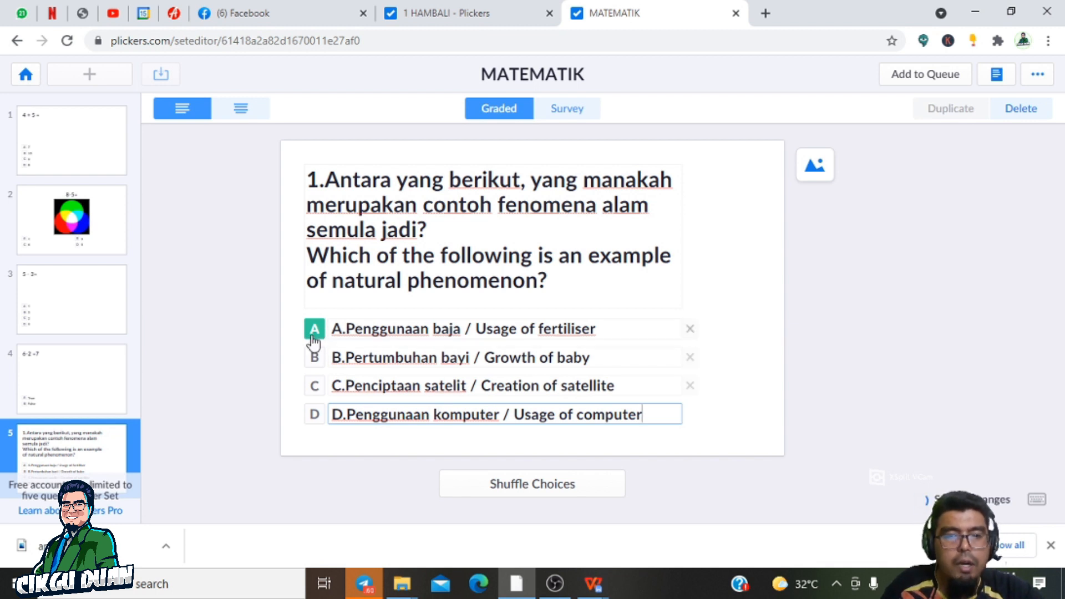
# Remove the typed letter prefixes "A.", "B.", "C." and "D." from the four choices of the fifth question.
pyautogui.click(348, 331)
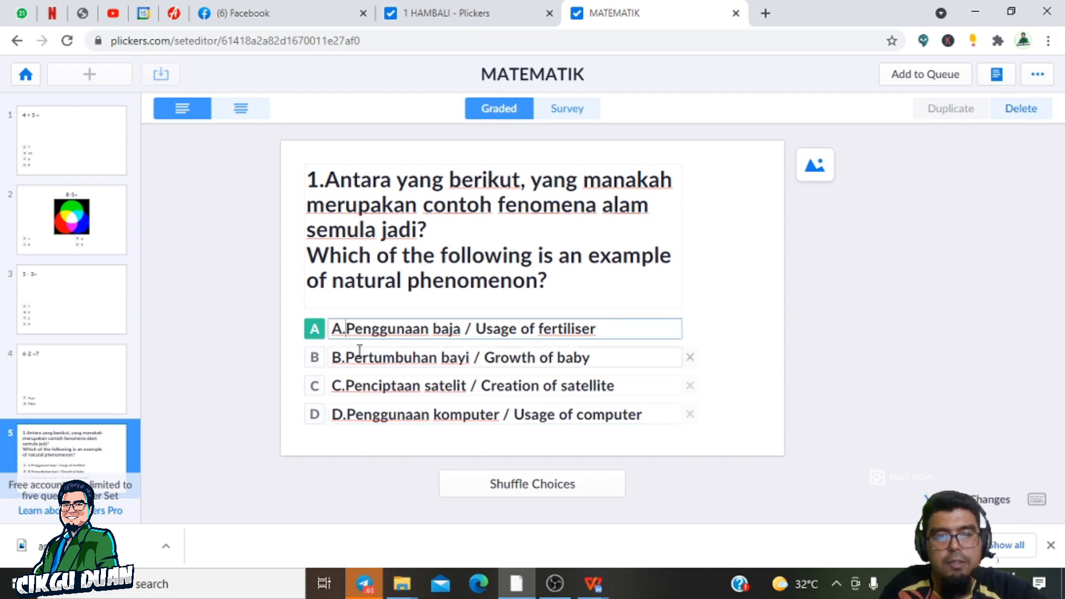
pyautogui.press('BackSpace')
pyautogui.press('BackSpace')
pyautogui.click(347, 356)
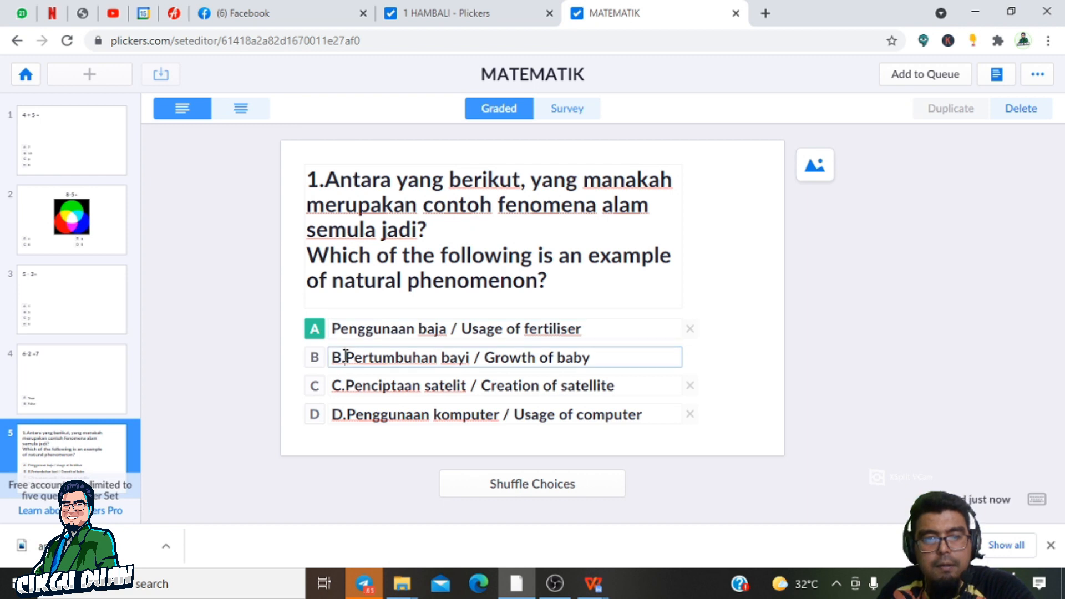
pyautogui.press('BackSpace')
pyautogui.press('BackSpace')
pyautogui.click(346, 385)
pyautogui.press('BackSpace')
pyautogui.press('BackSpace')
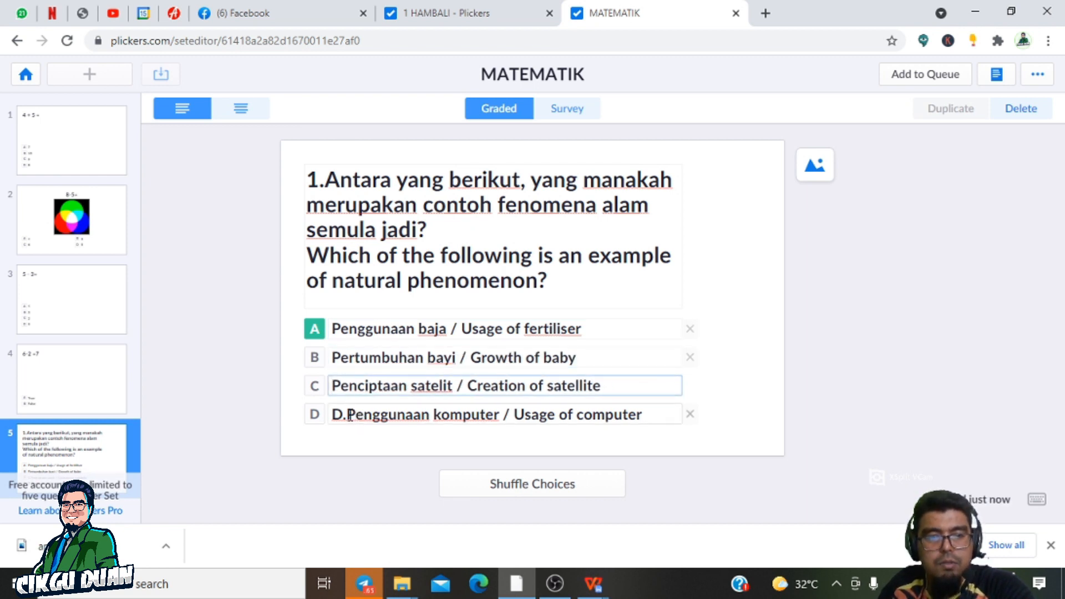
pyautogui.click(348, 416)
pyautogui.press('BackSpace')
pyautogui.press('BackSpace')
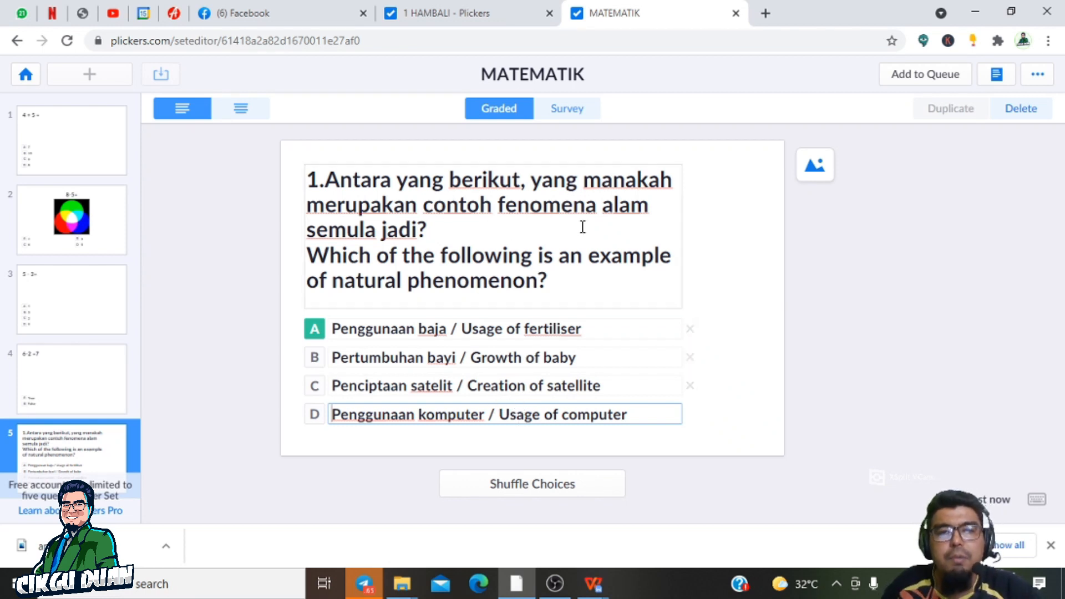
# Mark "Pertumbuhan bayi / Growth of baby" as the correct answer of the fifth question and shuffle its choices.
pyautogui.click(312, 359)
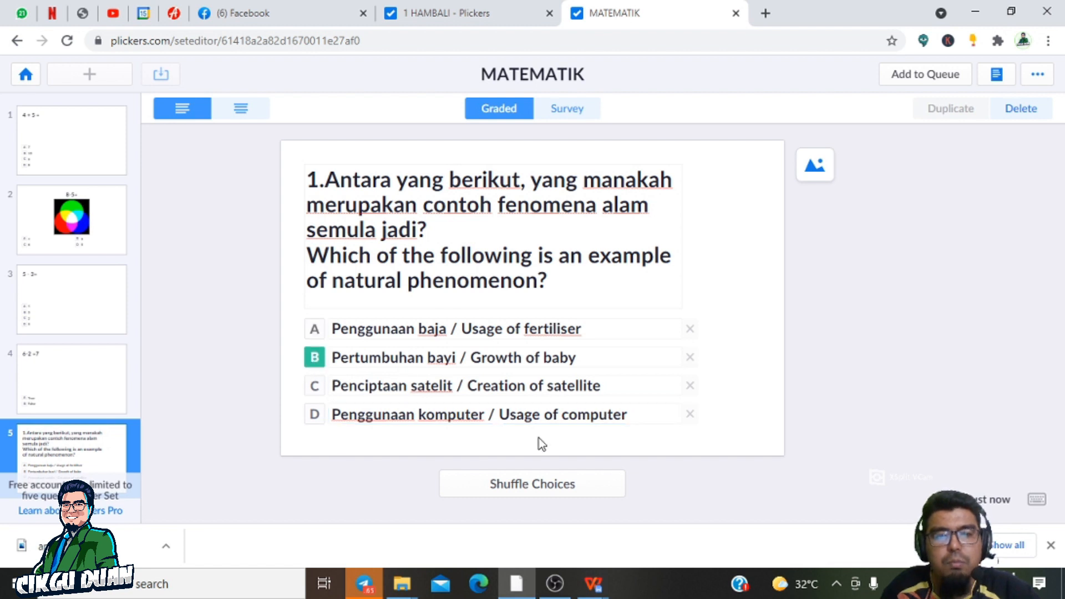
pyautogui.click(562, 487)
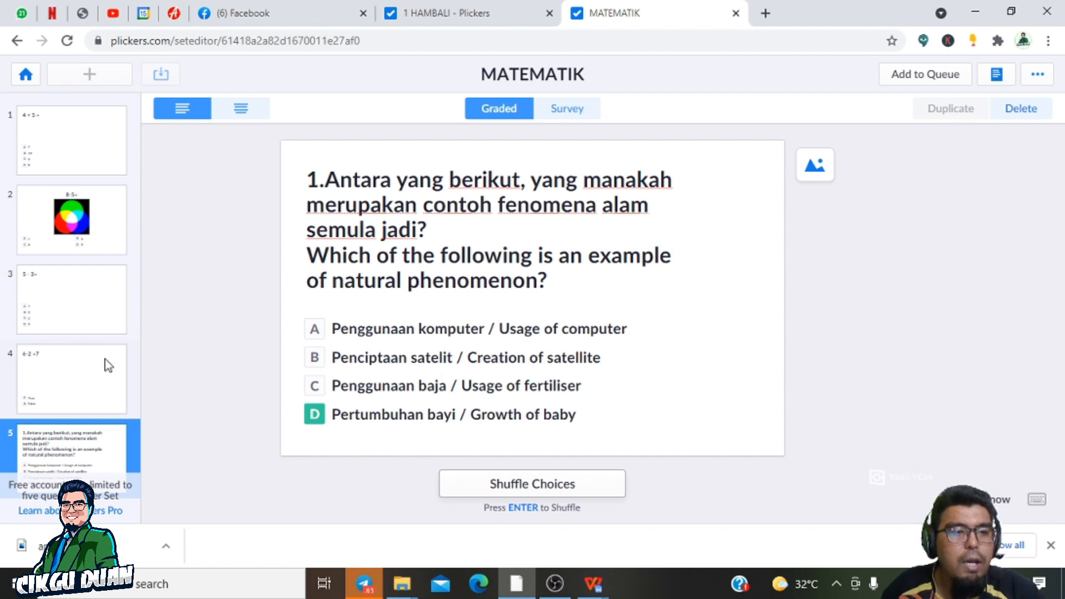
pyautogui.click(83, 454)
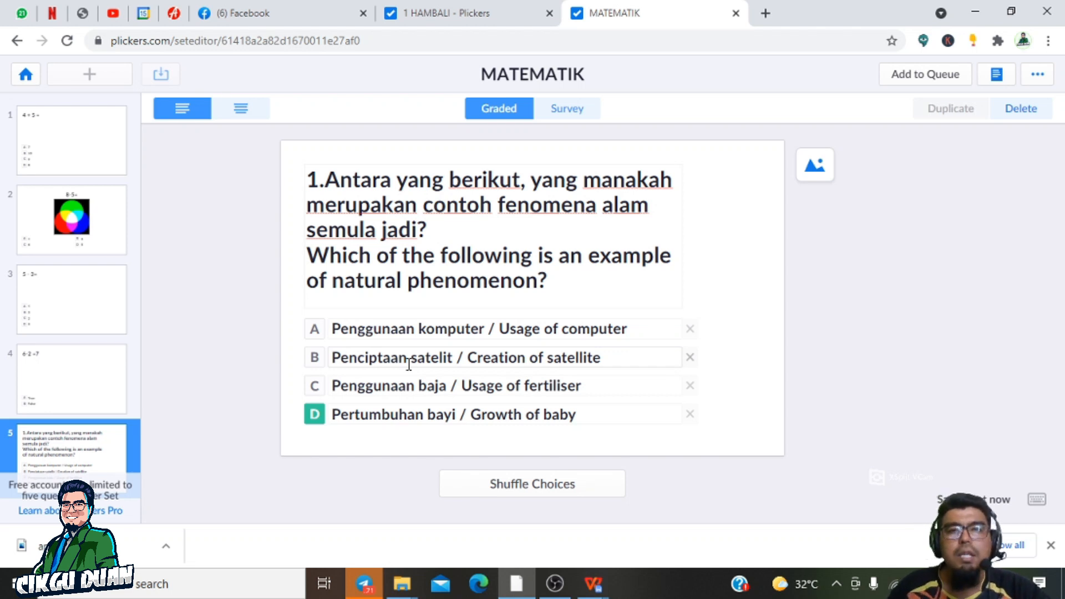
# Create a new question set from the 1 HAMBALI class page and start Import Questions, passing its Getting Started screen.
pyautogui.click(461, 10)
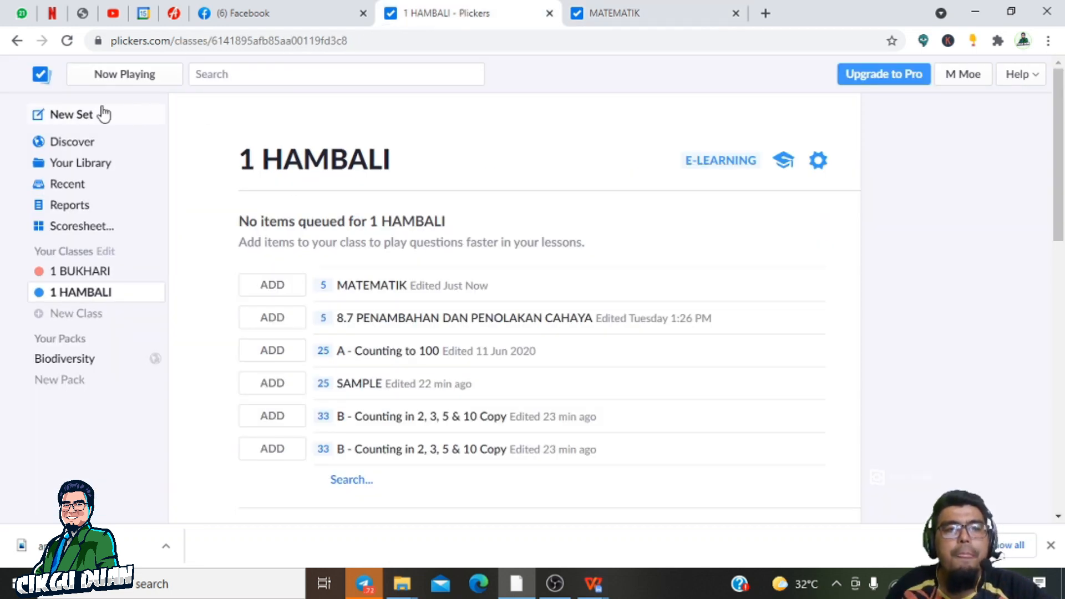
pyautogui.click(78, 118)
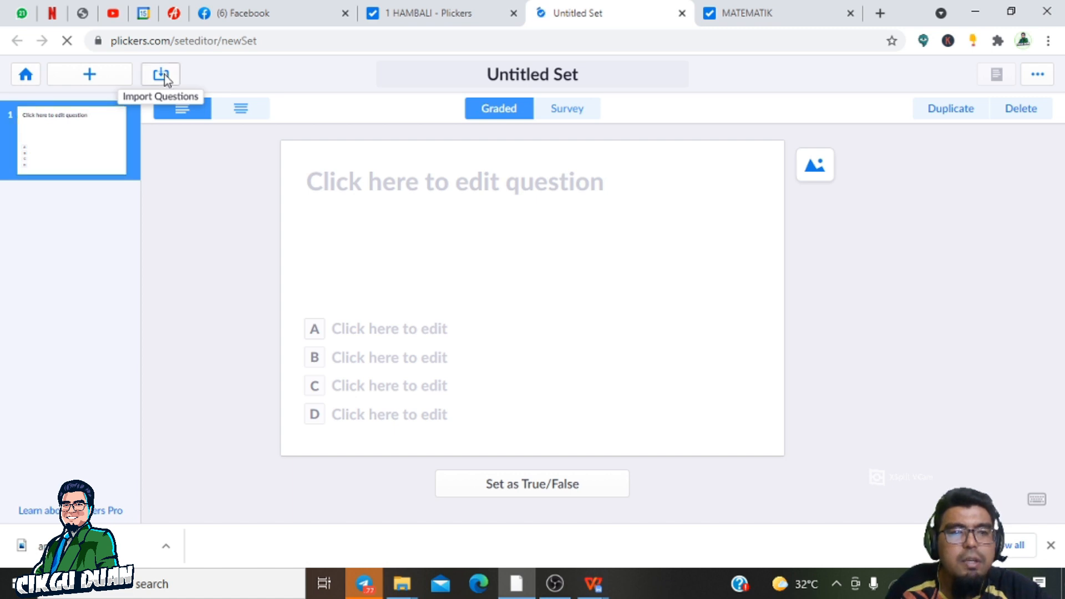
pyautogui.click(164, 75)
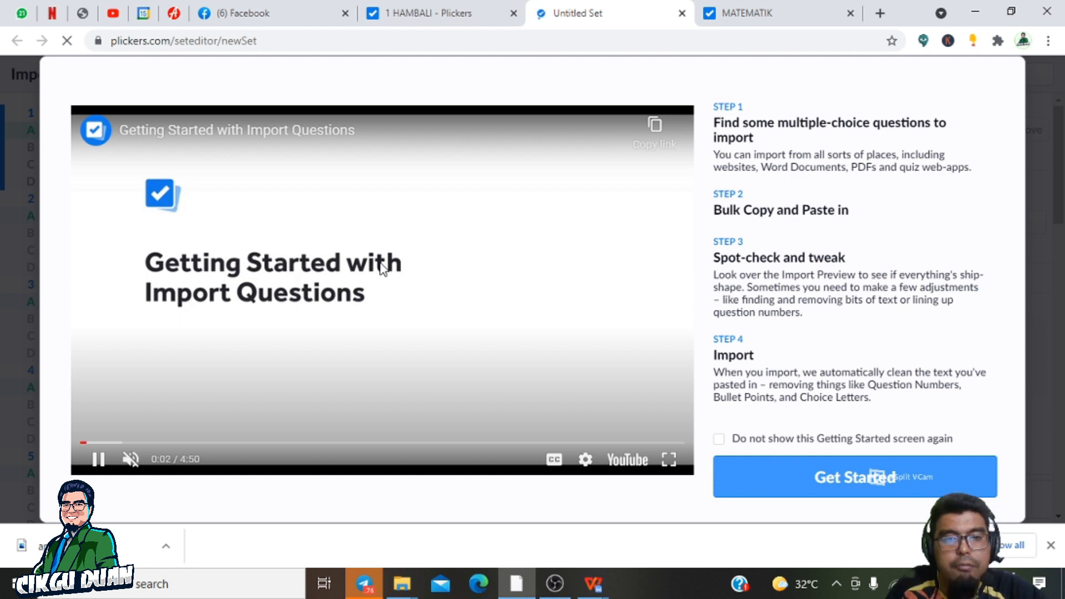
pyautogui.click(870, 488)
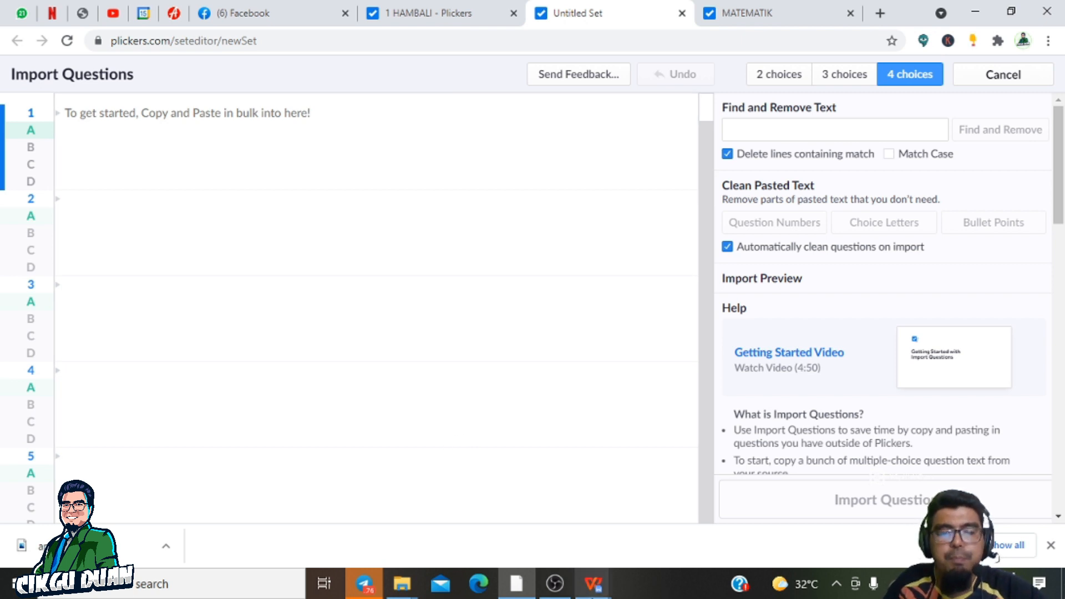
# Copy questions 1 to 8 with their answer choices from 2021 ppt snf1.docx in WPS Office.
pyautogui.click(594, 587)
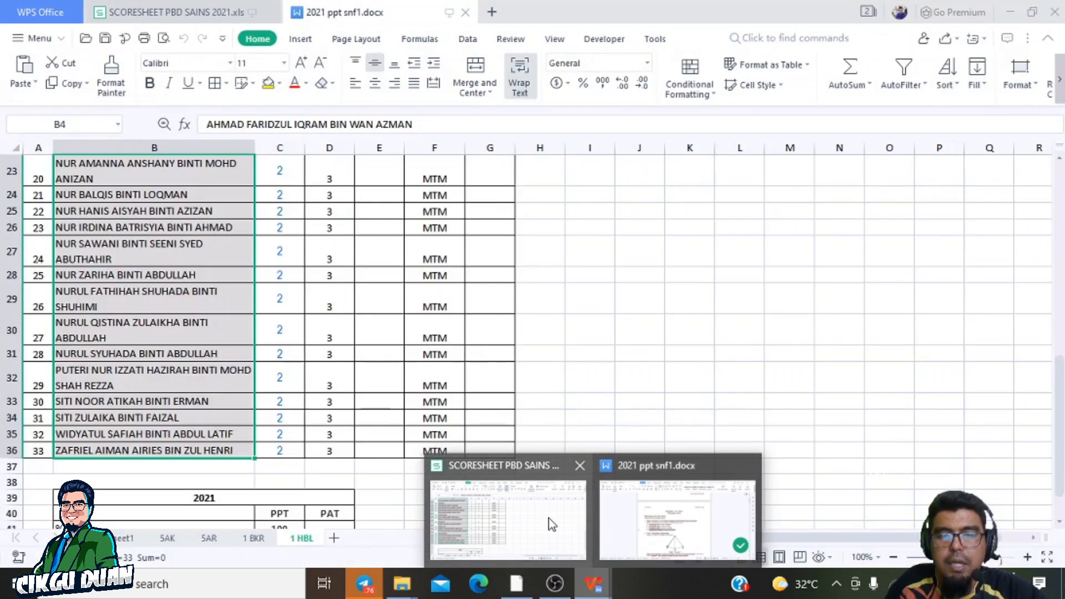
pyautogui.click(671, 519)
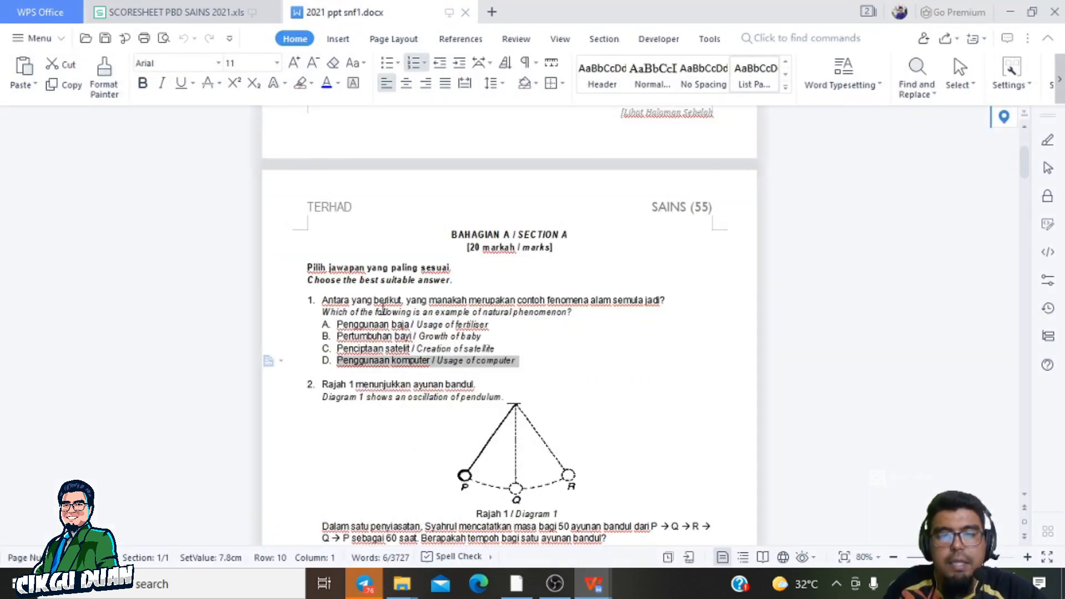
pyautogui.moveTo(323, 300); pyautogui.dragTo(603, 372)
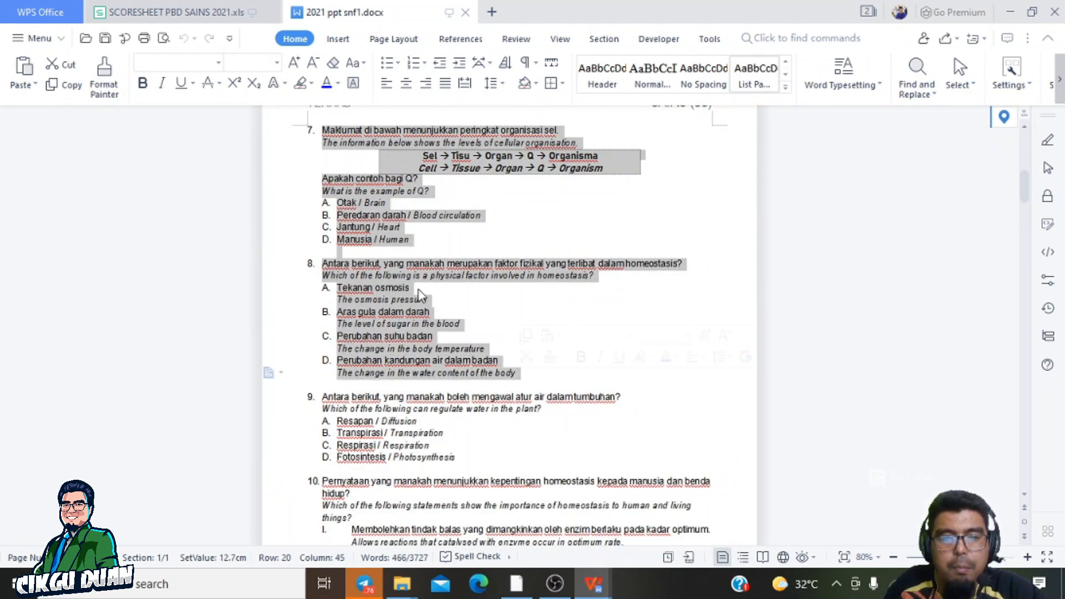
pyautogui.rightClick(385, 294)
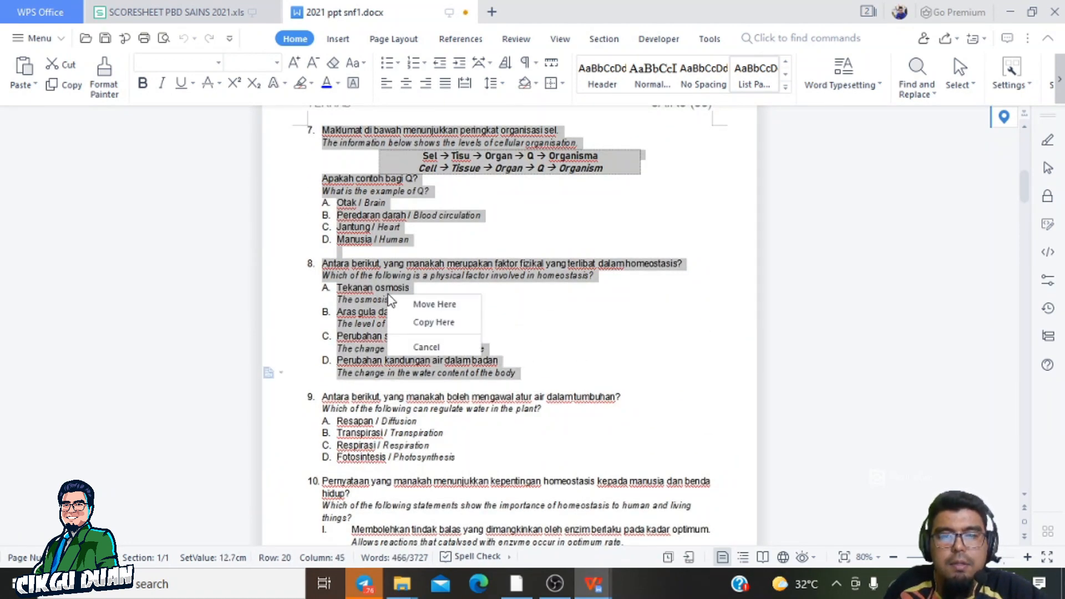
pyautogui.rightClick(388, 266)
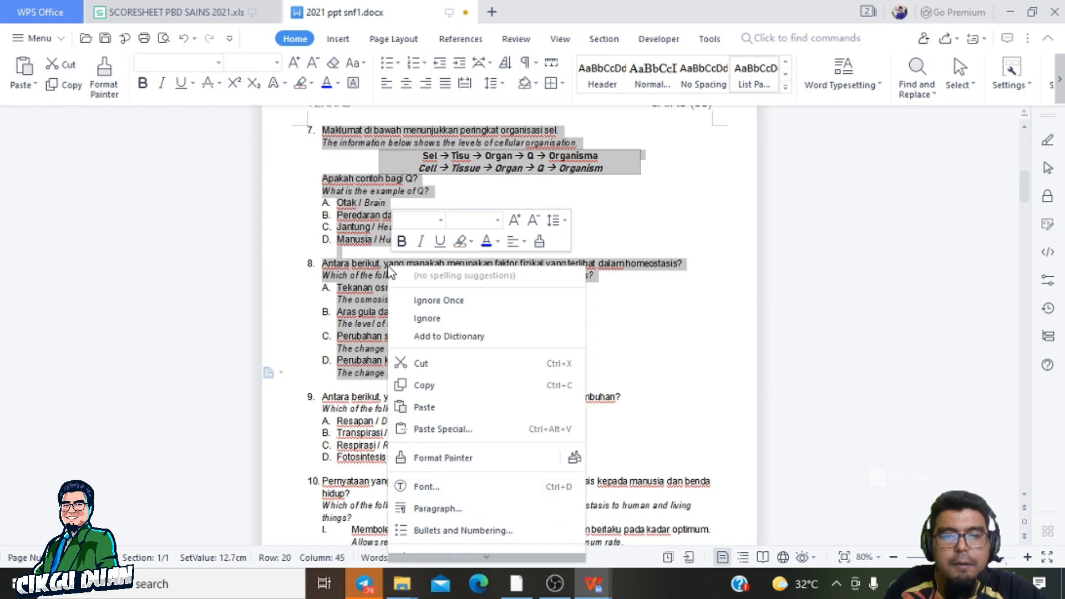
pyautogui.click(441, 382)
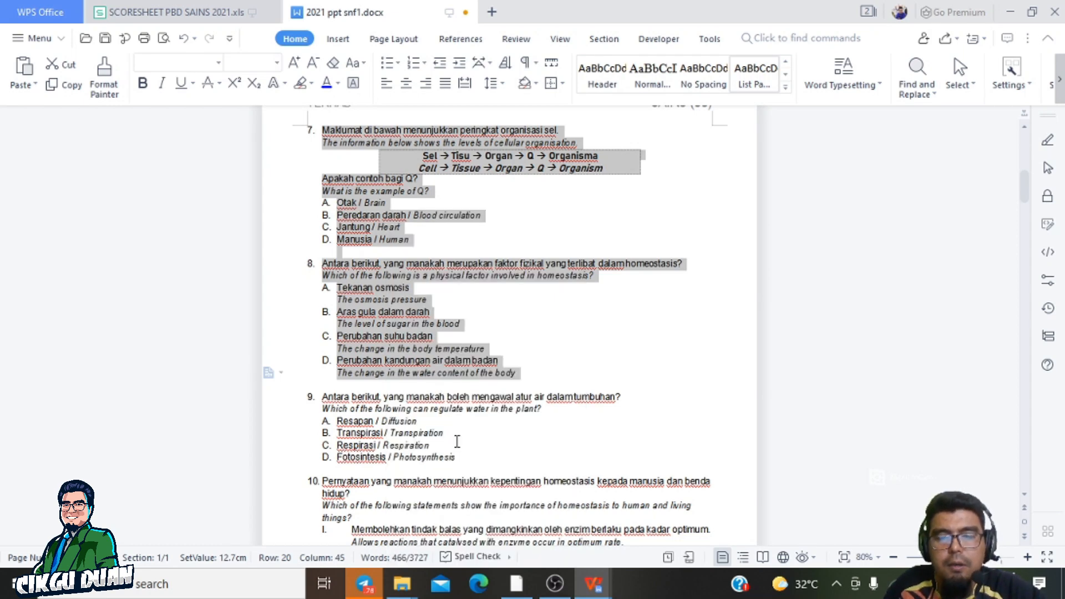
# Paste the copied exam questions into Plickers' Import Questions text and clean out the question numbers and choice letters.
pyautogui.click(516, 584)
pyautogui.click(274, 111)
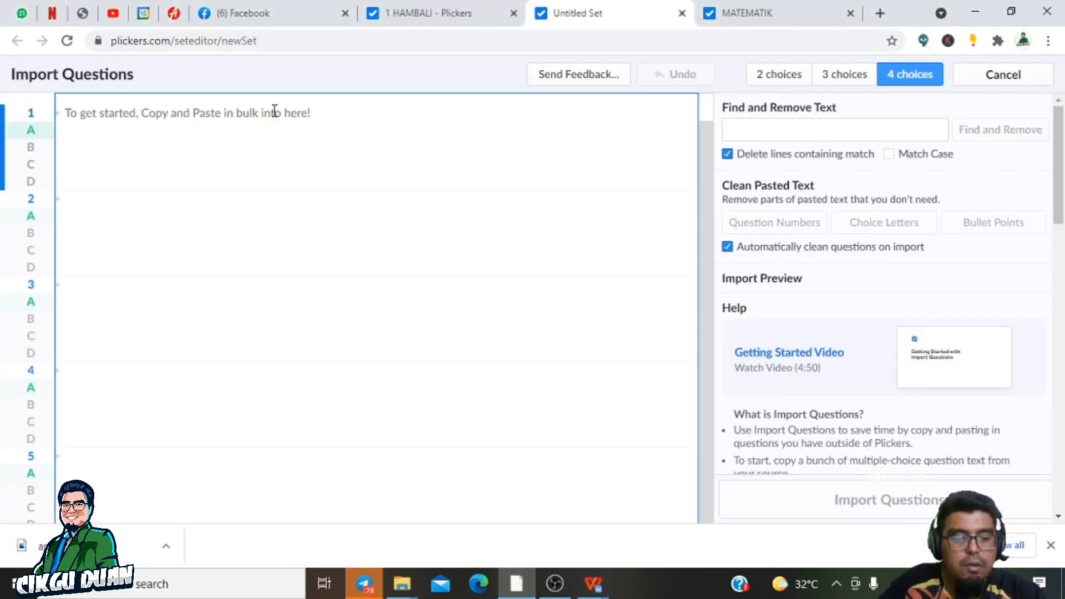
pyautogui.hotkey('ctrl', 'v')
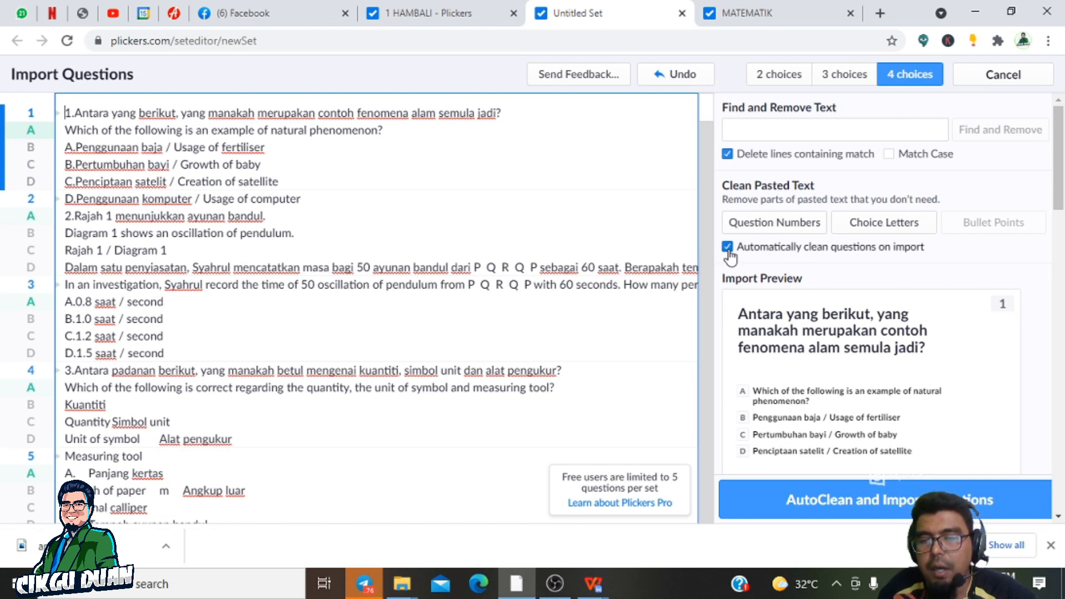
pyautogui.click(765, 225)
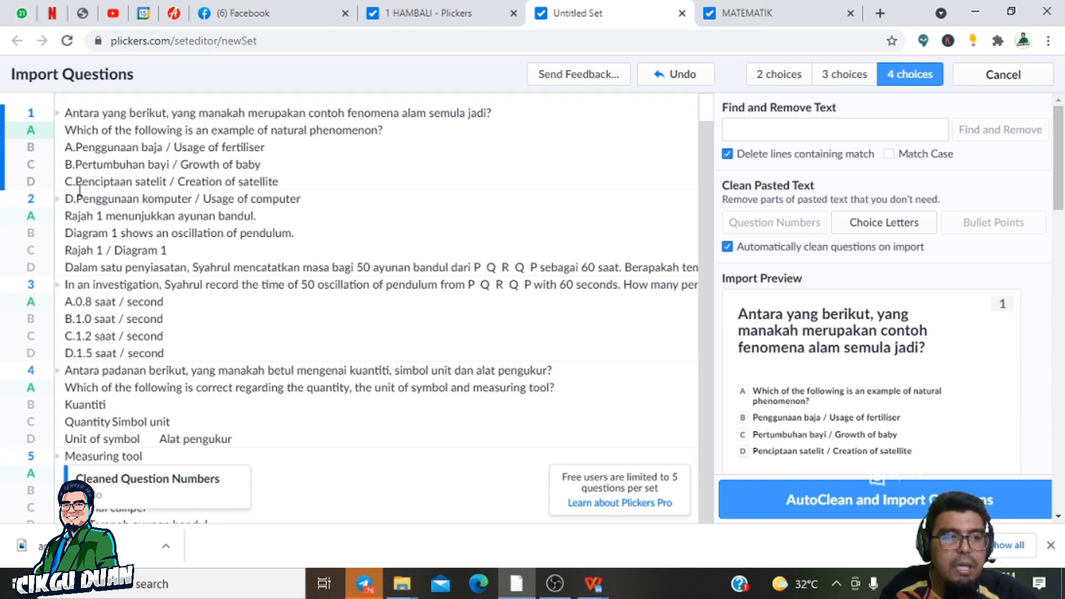
pyautogui.click(897, 227)
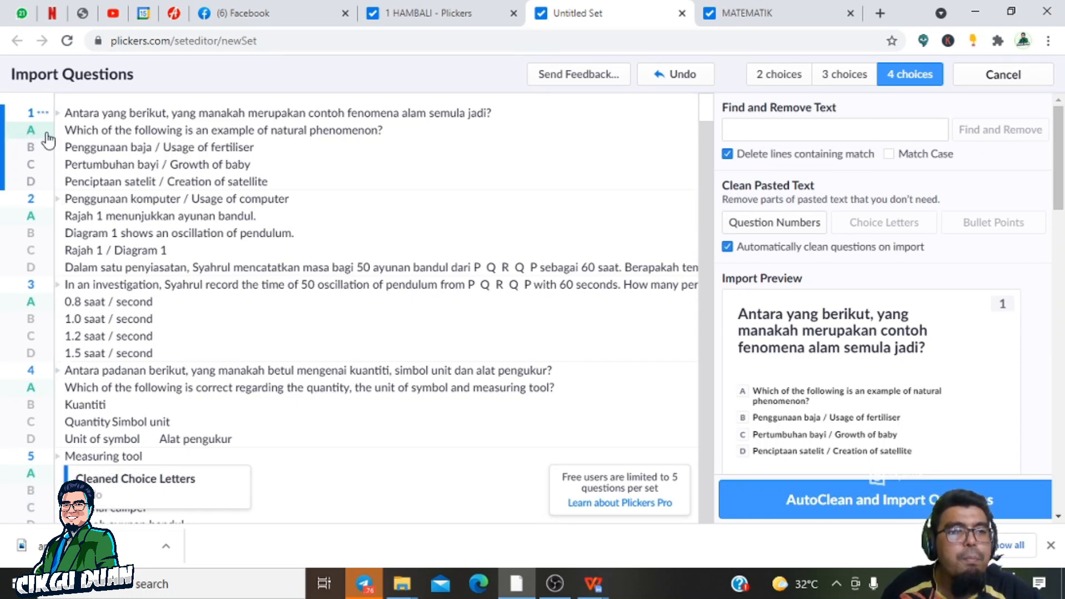
# Move "Which of the following is an example of natural phenomenon?" from choice A to the end of question 1's text.
pyautogui.moveTo(382, 130); pyautogui.dragTo(63, 129)
pyautogui.hotkey('ctrl', 'c')
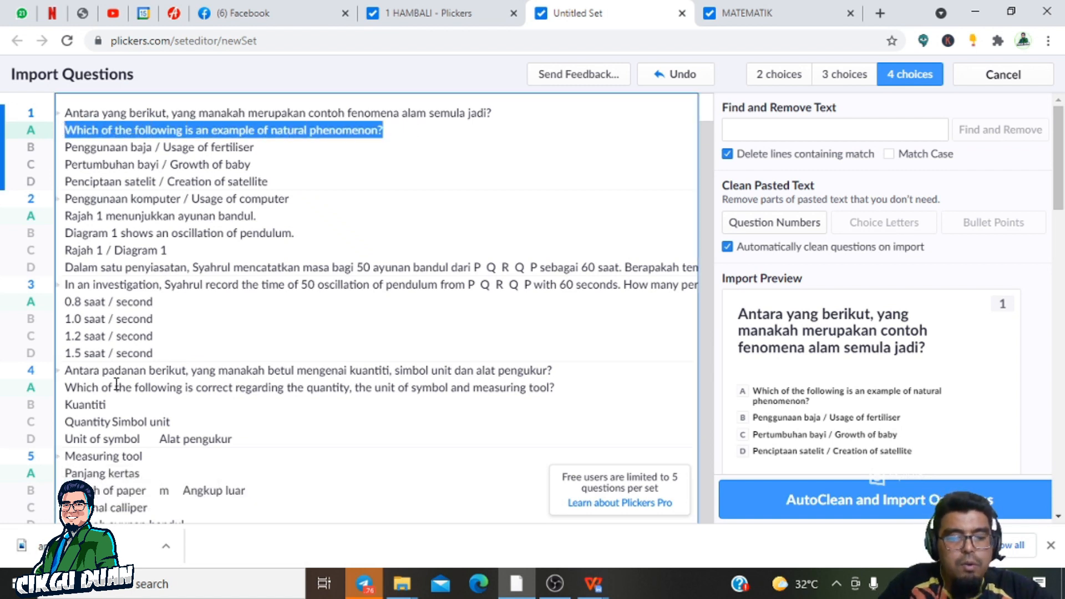
pyautogui.click(542, 117)
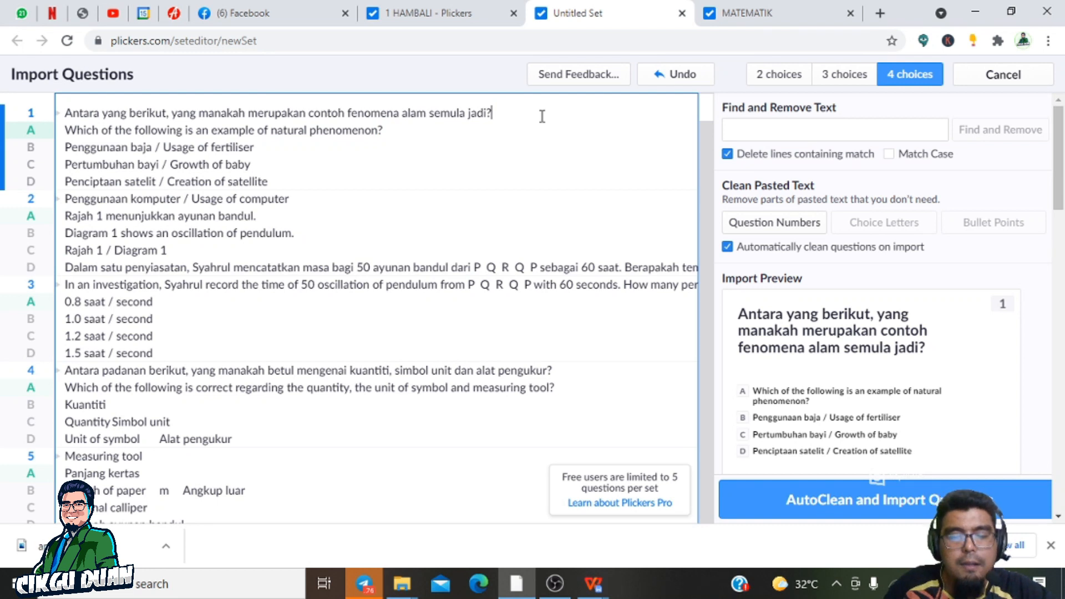
pyautogui.hotkey('ctrl', 'v')
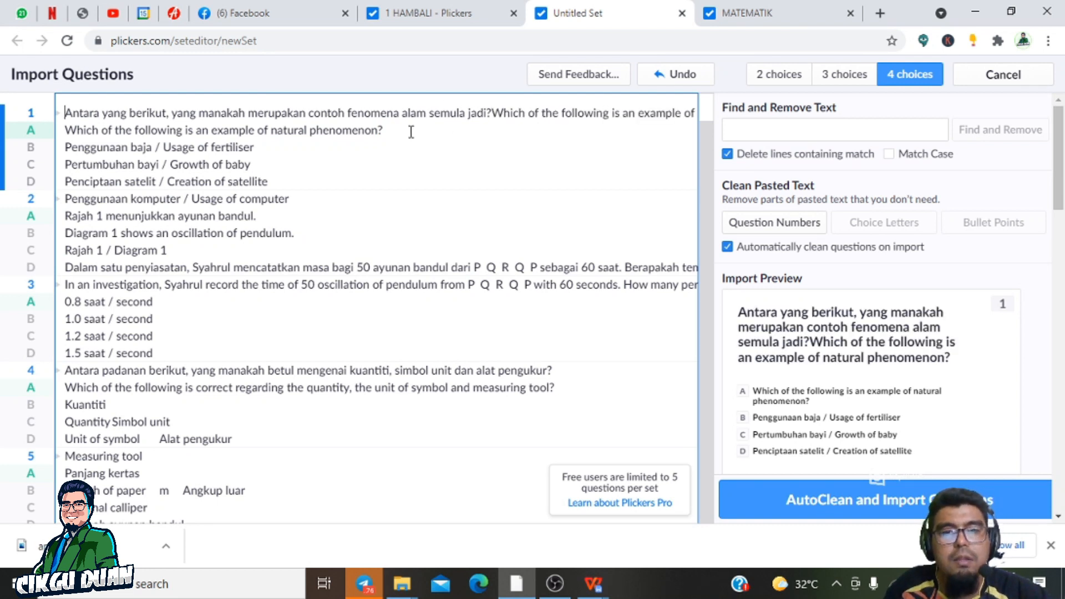
pyautogui.moveTo(411, 132); pyautogui.dragTo(60, 123)
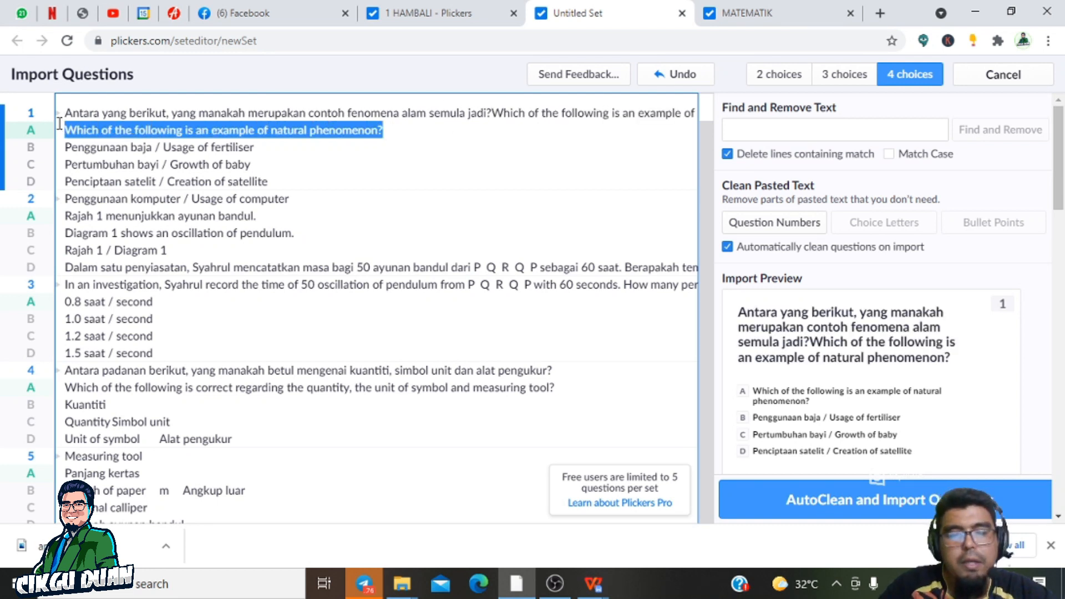
pyautogui.press('BackSpace')
pyautogui.press('Delete')
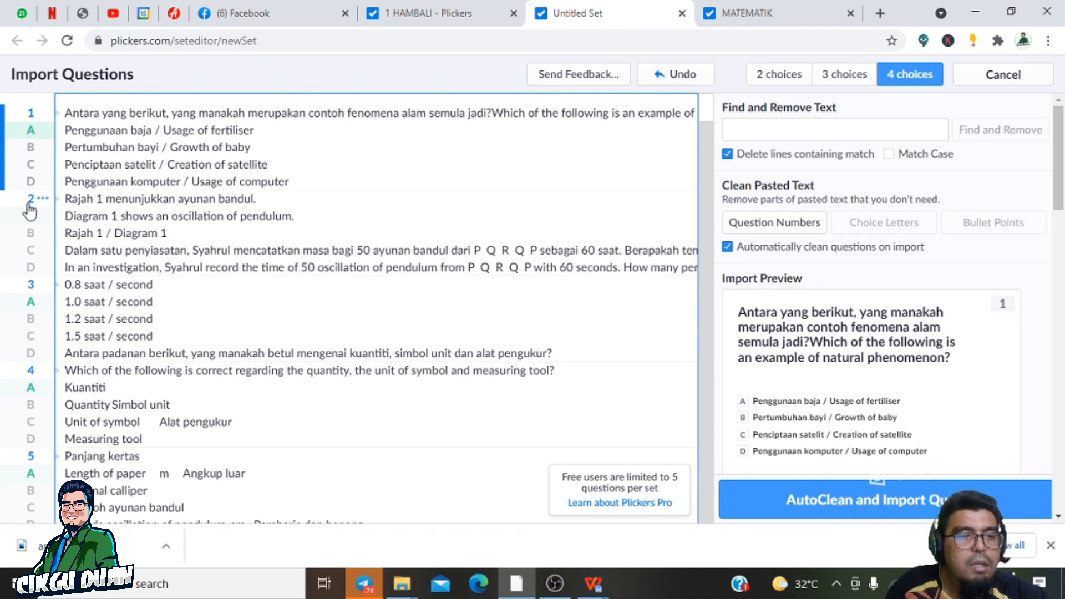
# Copy choice A's "Diagram 1 shows an oscillation of pendulum." to the end of question 2's text.
pyautogui.moveTo(307, 217); pyautogui.dragTo(71, 221)
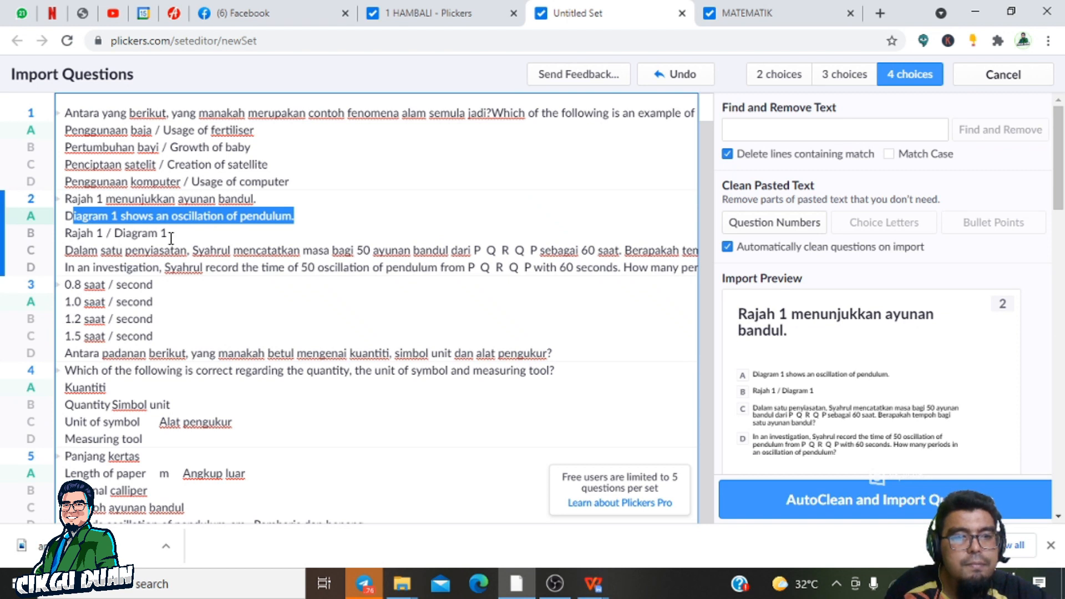
pyautogui.moveTo(295, 218); pyautogui.dragTo(74, 217)
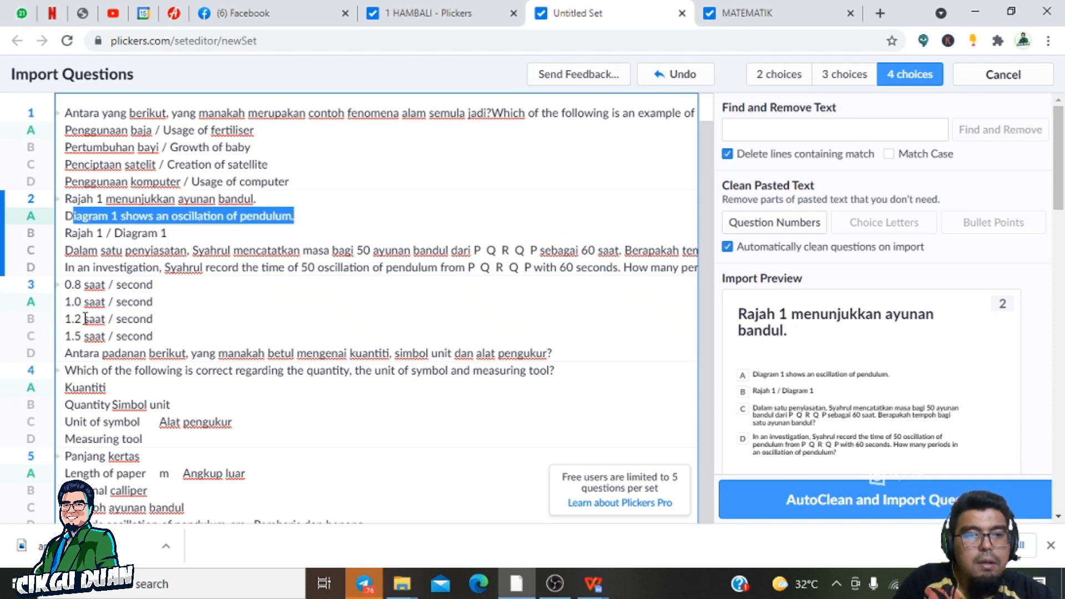
pyautogui.click(249, 243)
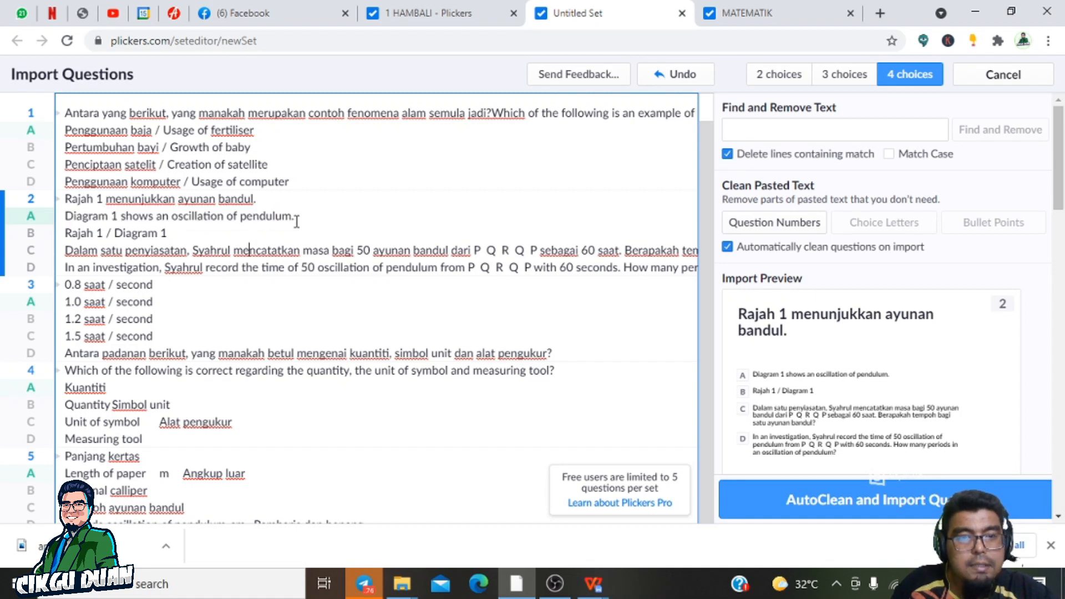
pyautogui.moveTo(305, 219); pyautogui.dragTo(66, 210)
pyautogui.hotkey('ctrl', 'c')
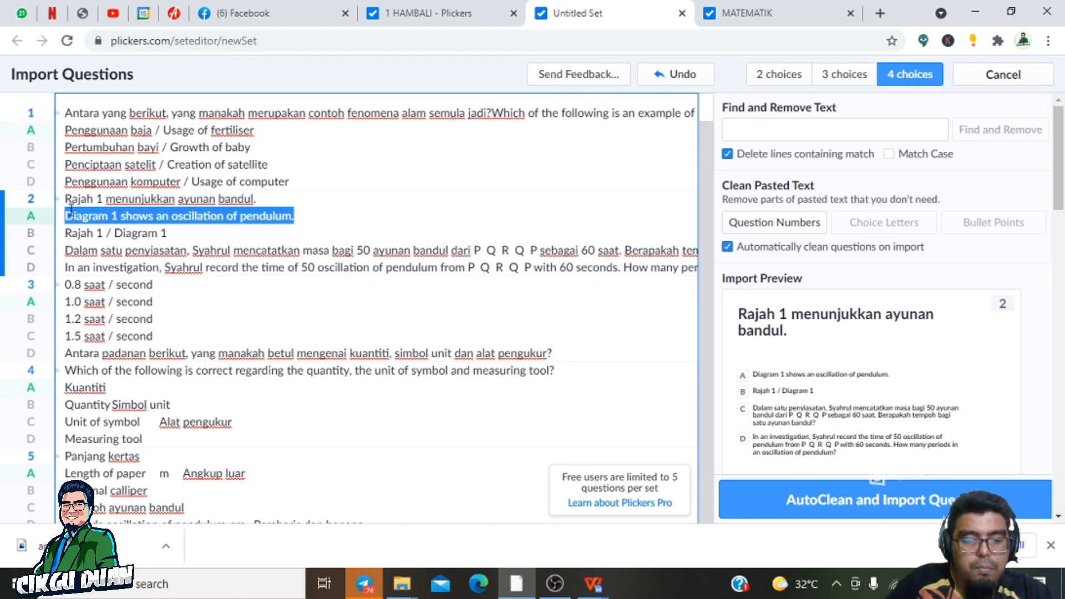
pyautogui.click(265, 195)
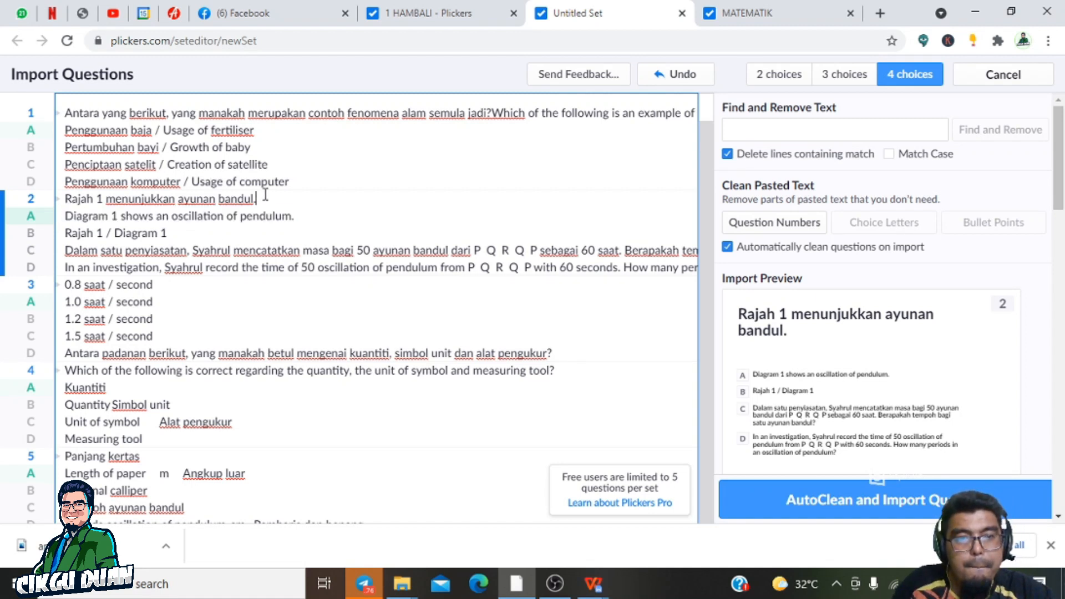
pyautogui.hotkey('ctrl', 'v')
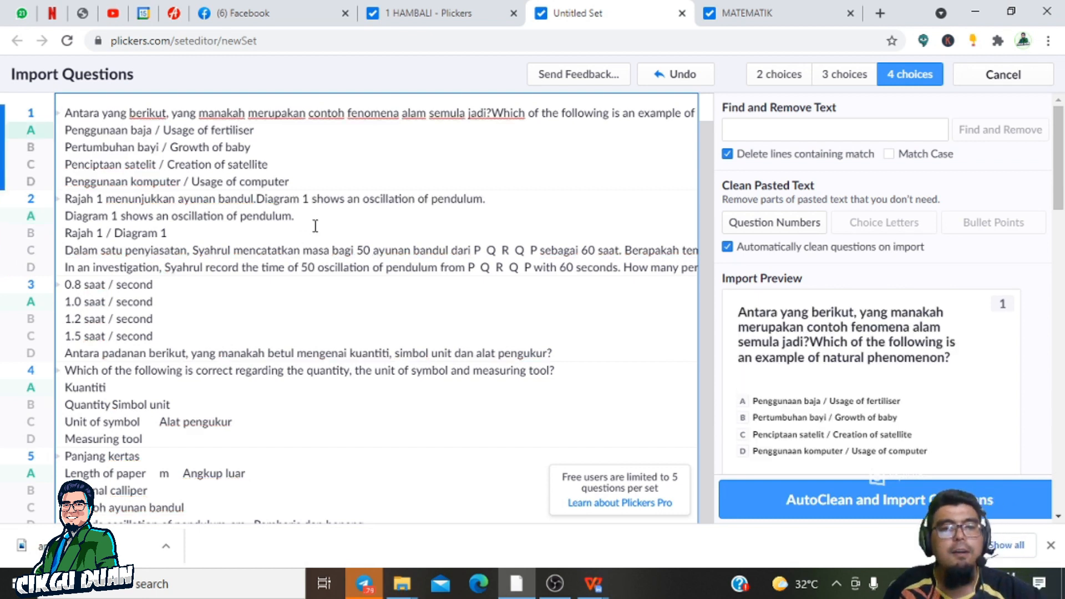
# Delete the duplicate Diagram 1 sentence and the "Rajah 1 / Diagram 1" line from question 2's choices, and import the questions with AutoClean.
pyautogui.moveTo(315, 226); pyautogui.dragTo(59, 220)
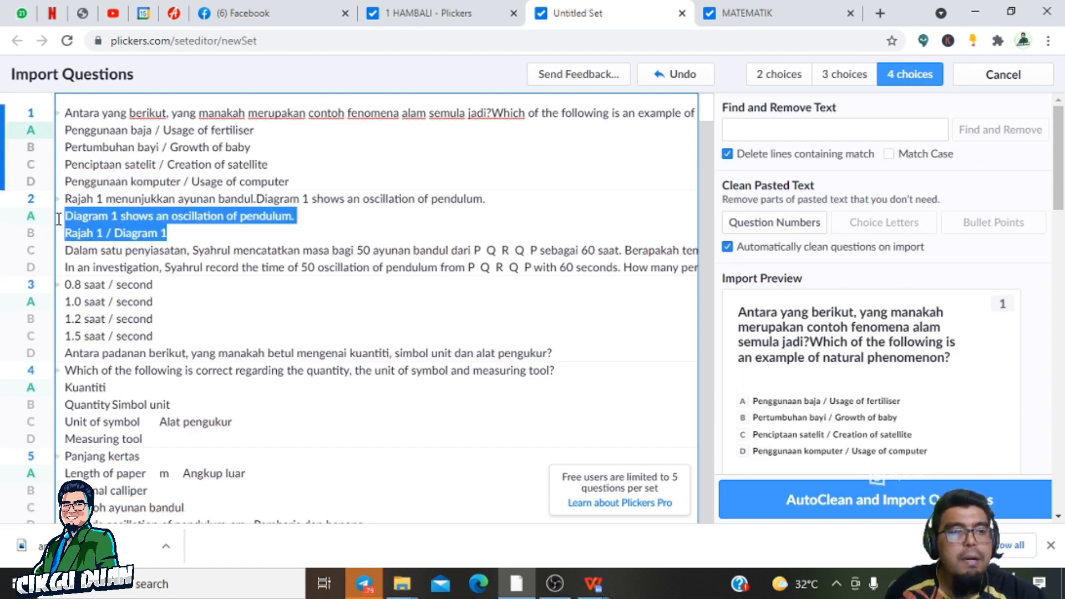
pyautogui.press('BackSpace')
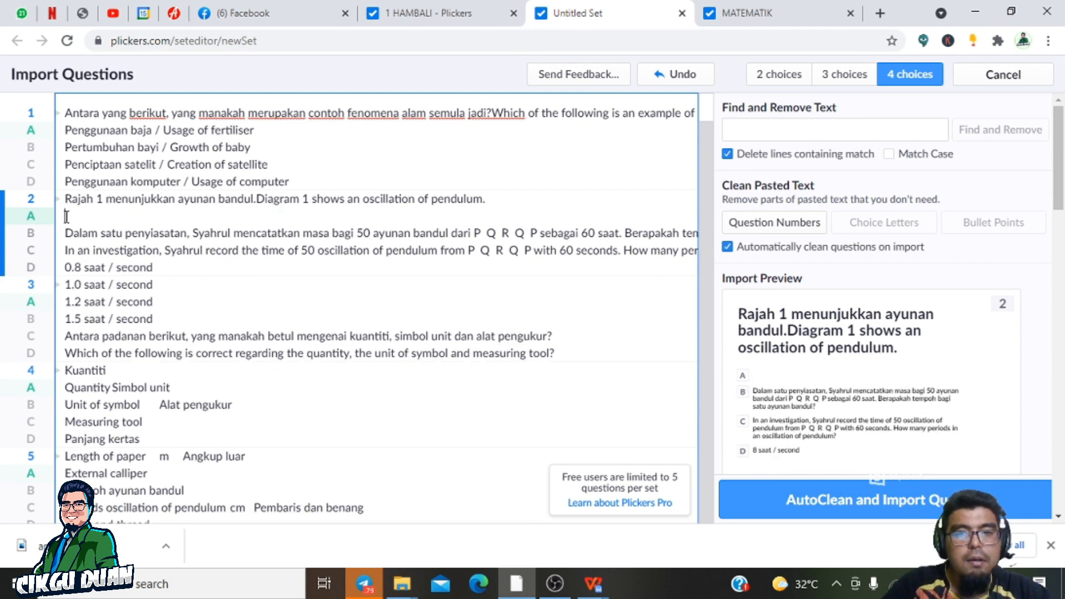
pyautogui.press('BackSpace')
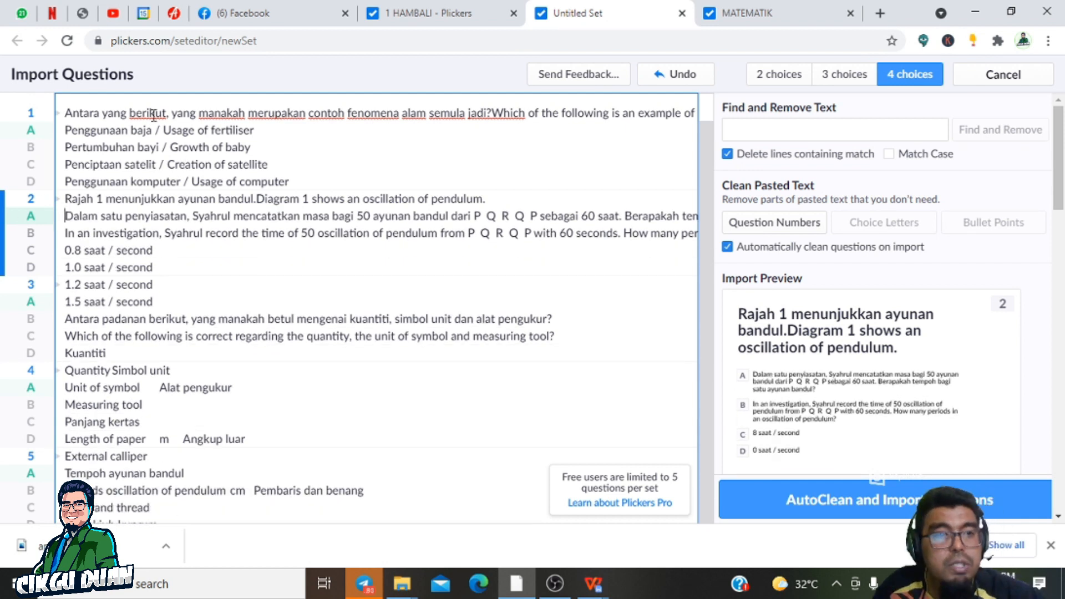
pyautogui.click(105, 135)
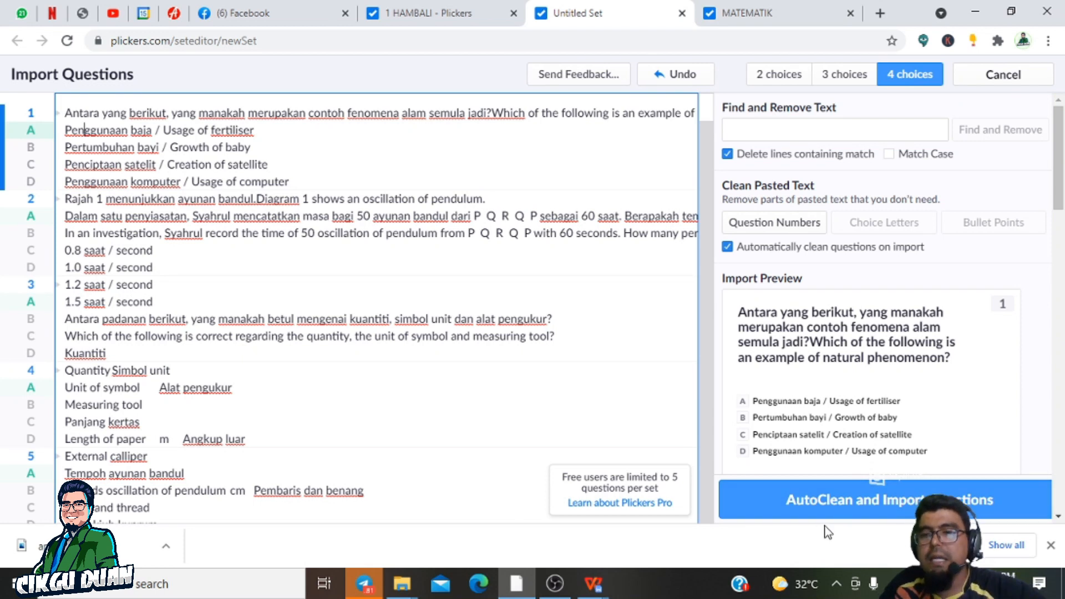
pyautogui.click(886, 507)
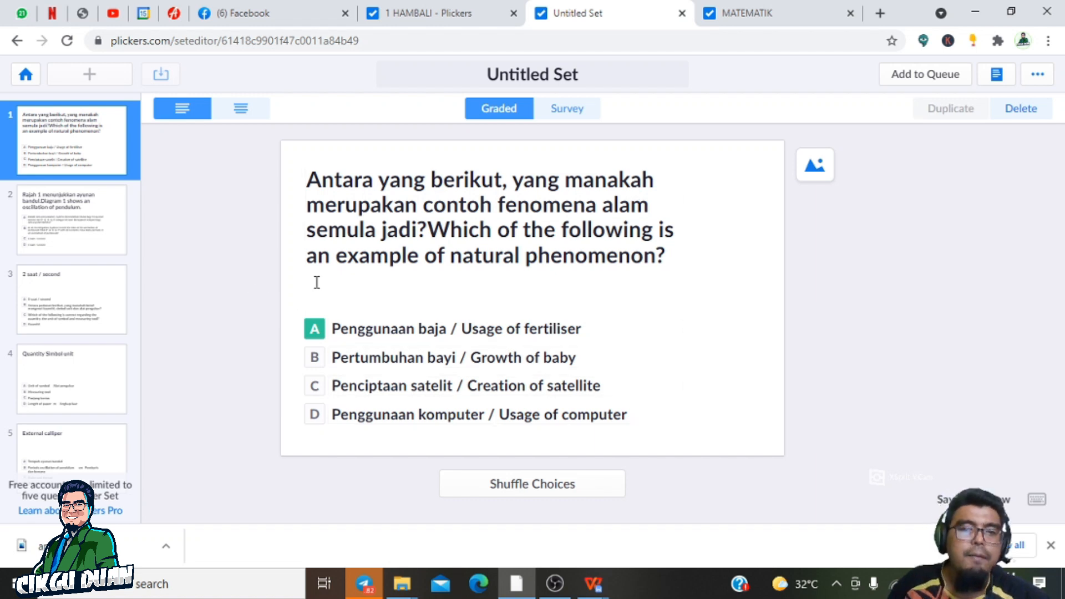
# Look through the five imported questions in the untitled set and check their texts and answer choices.
pyautogui.click(24, 221)
pyautogui.click(64, 321)
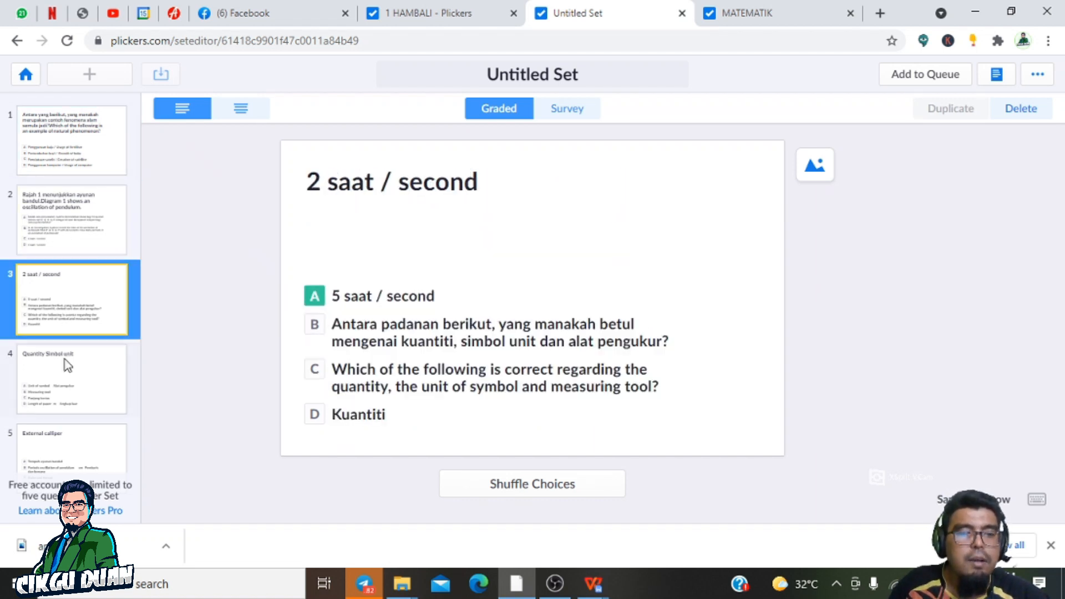
pyautogui.click(71, 383)
pyautogui.click(87, 458)
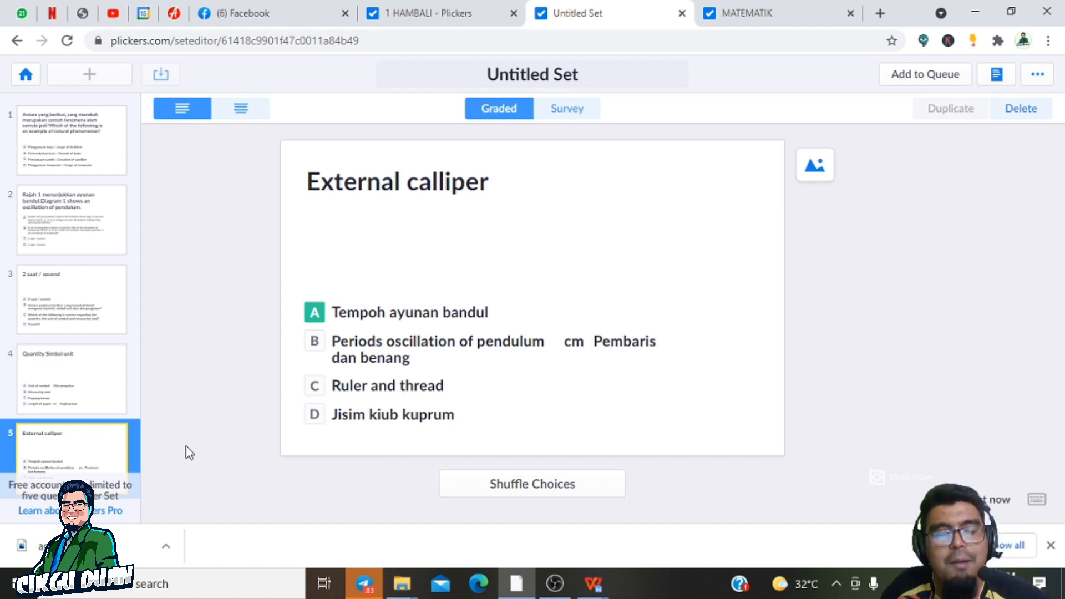
pyautogui.click(58, 166)
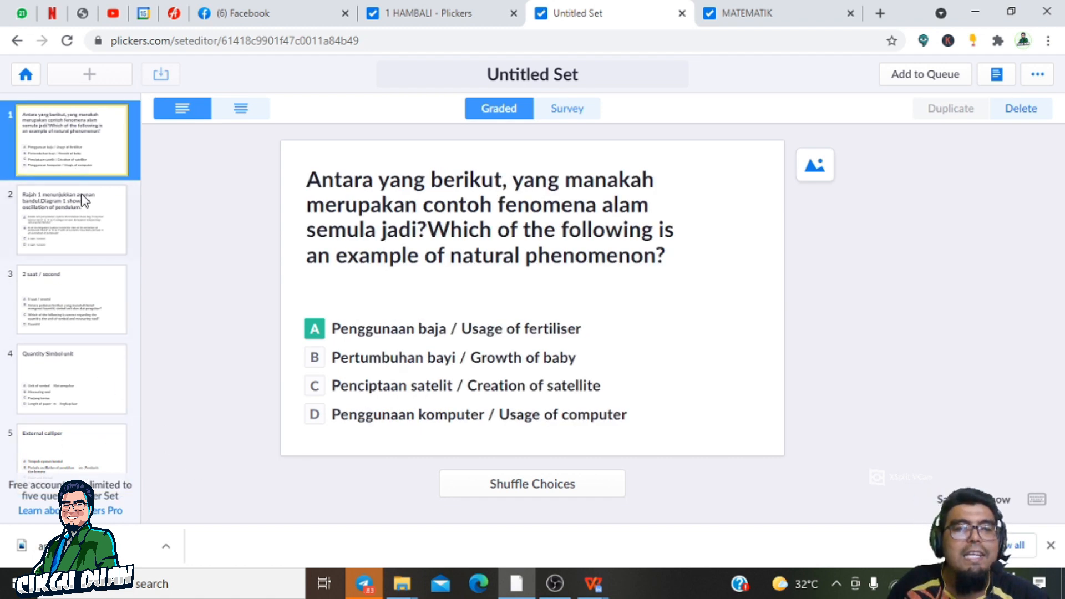
pyautogui.click(79, 229)
pyautogui.click(73, 310)
pyautogui.click(78, 399)
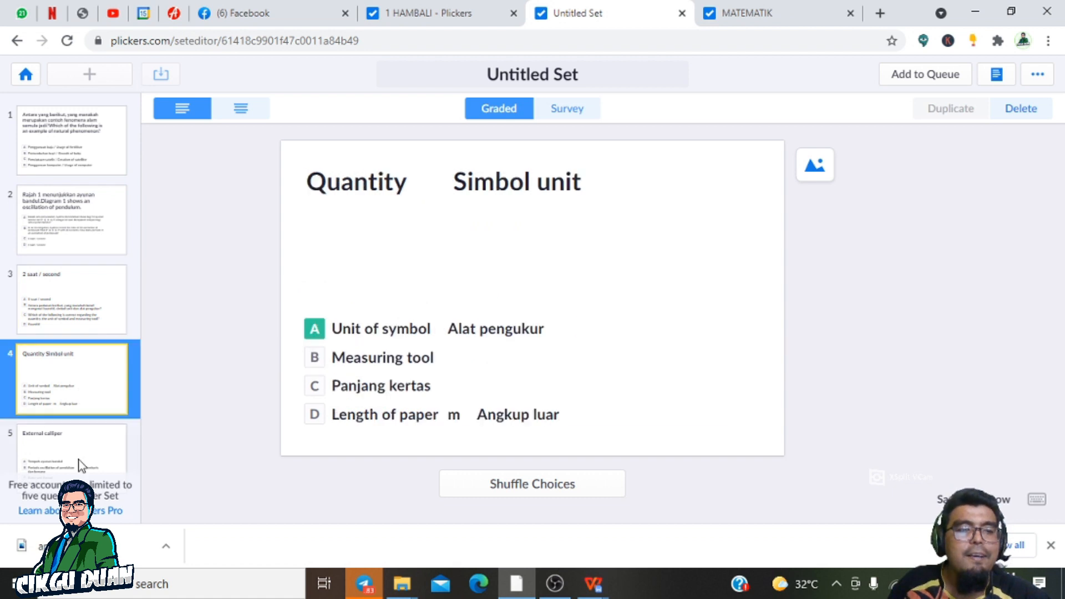
pyautogui.click(78, 460)
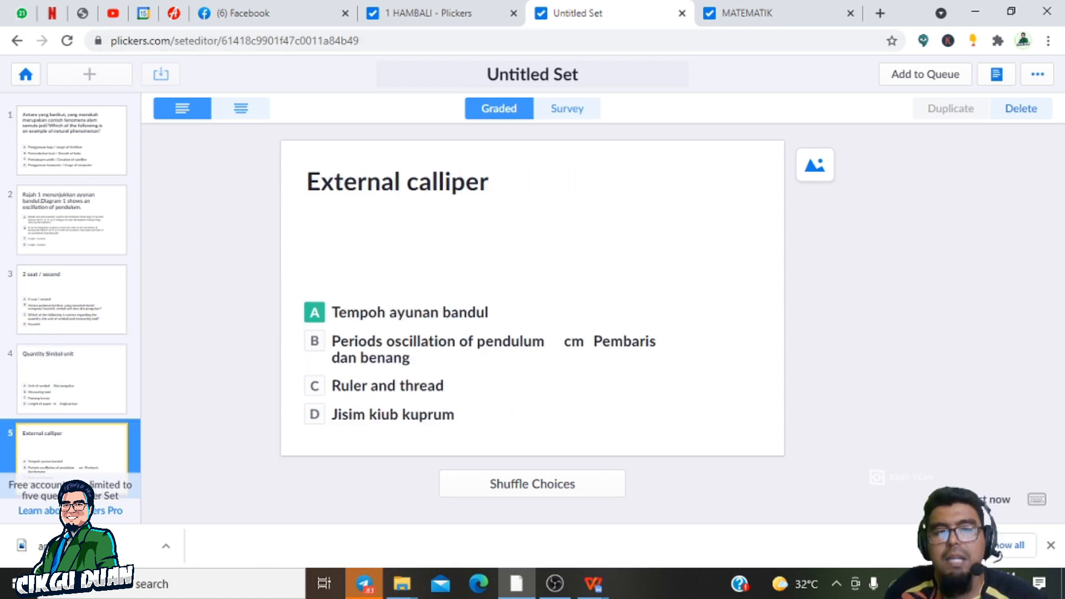
pyautogui.click(83, 161)
pyautogui.click(88, 226)
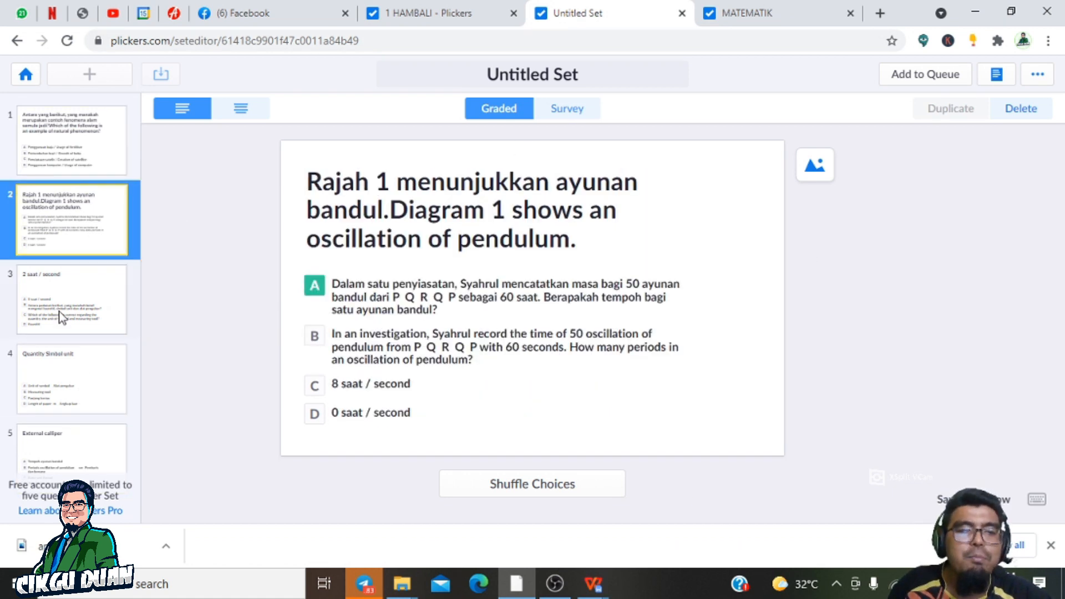
pyautogui.click(62, 318)
pyautogui.click(63, 372)
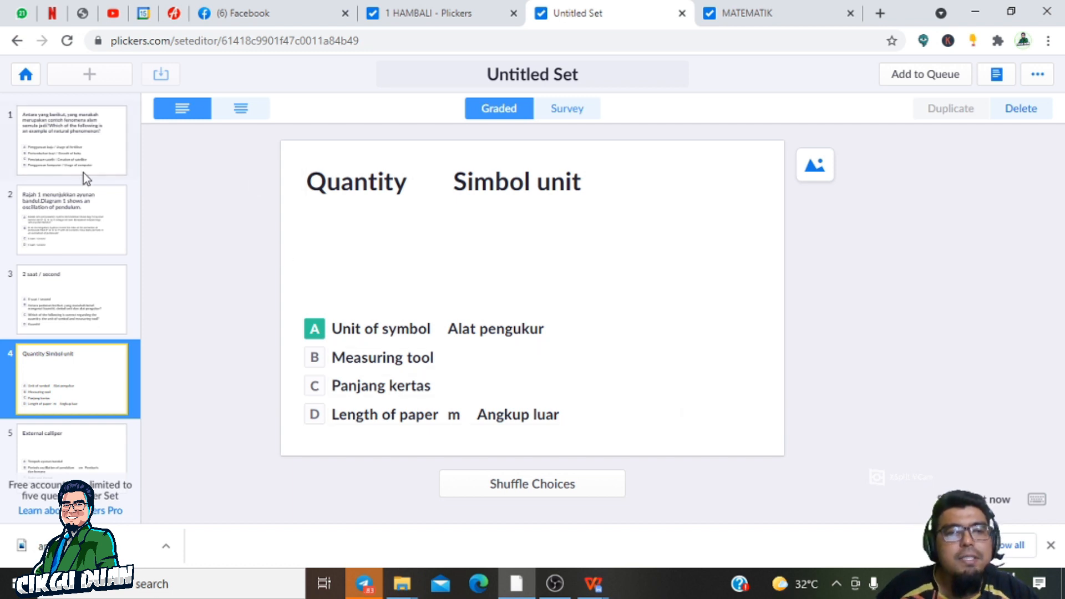
# Go to Discover from the 1 HAMBALI class page and browse the featured packs in the Early Math collection.
pyautogui.click(449, 16)
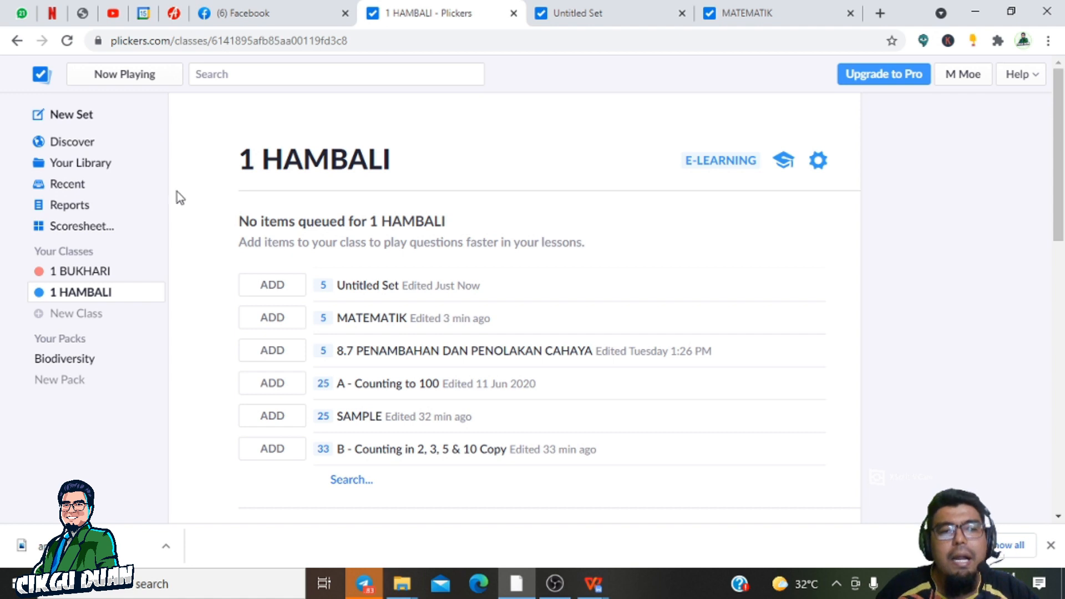
pyautogui.click(76, 148)
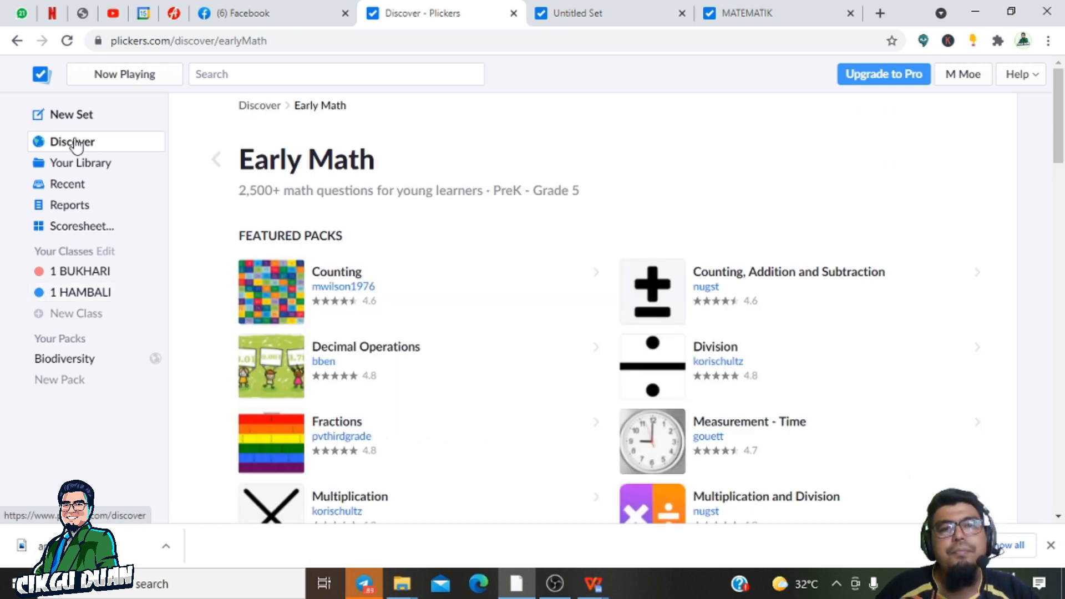
pyautogui.click(216, 160)
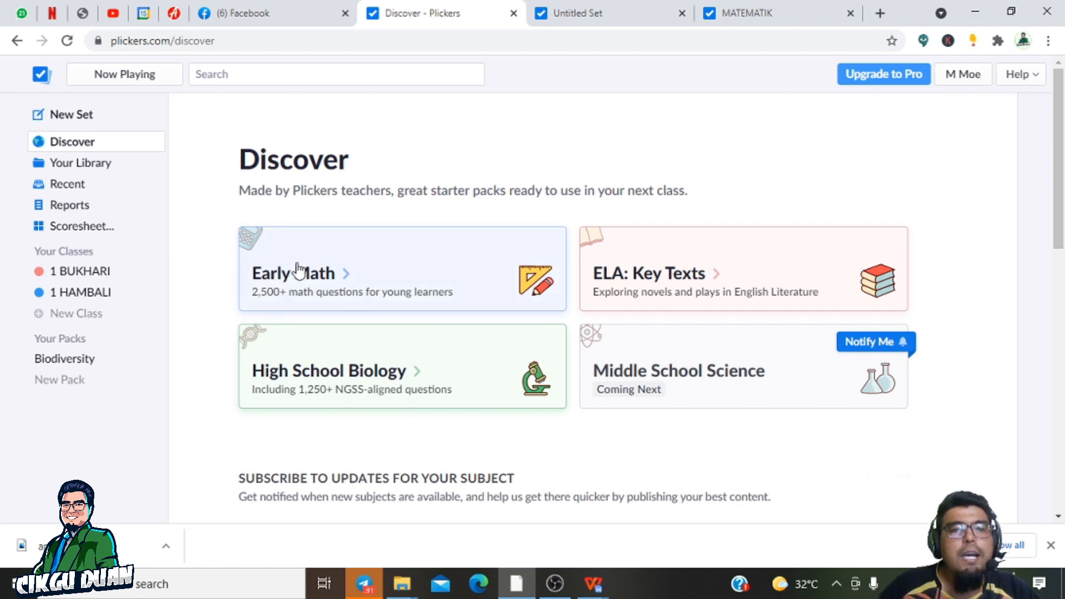
pyautogui.click(333, 280)
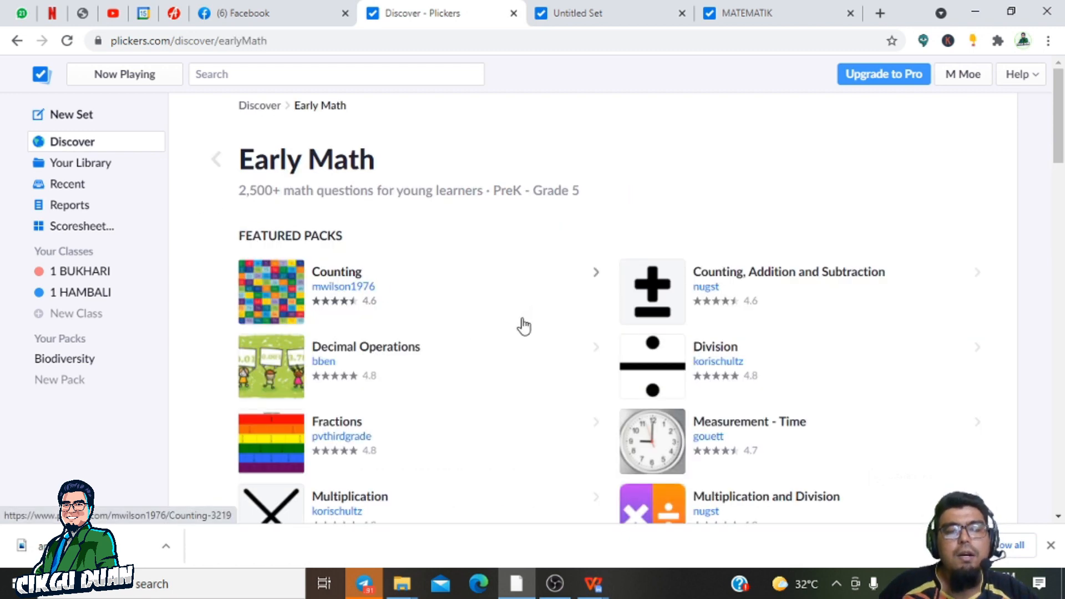
pyautogui.scroll(-1, 593, 348)
pyautogui.scroll(-1, 398, 350)
pyautogui.scroll(2, 394, 360)
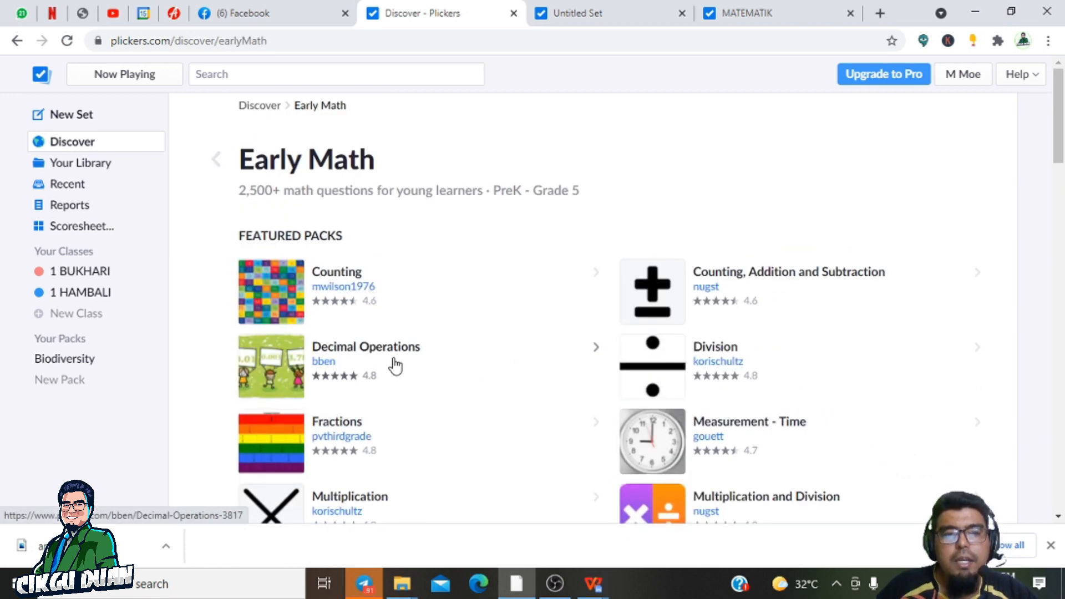
# In the Counting pack, queue A - Counting to 100 for 1 HAMBALI and add a copy of B - Counting in 2, 3, 5 & 10 to the library.
pyautogui.click(284, 295)
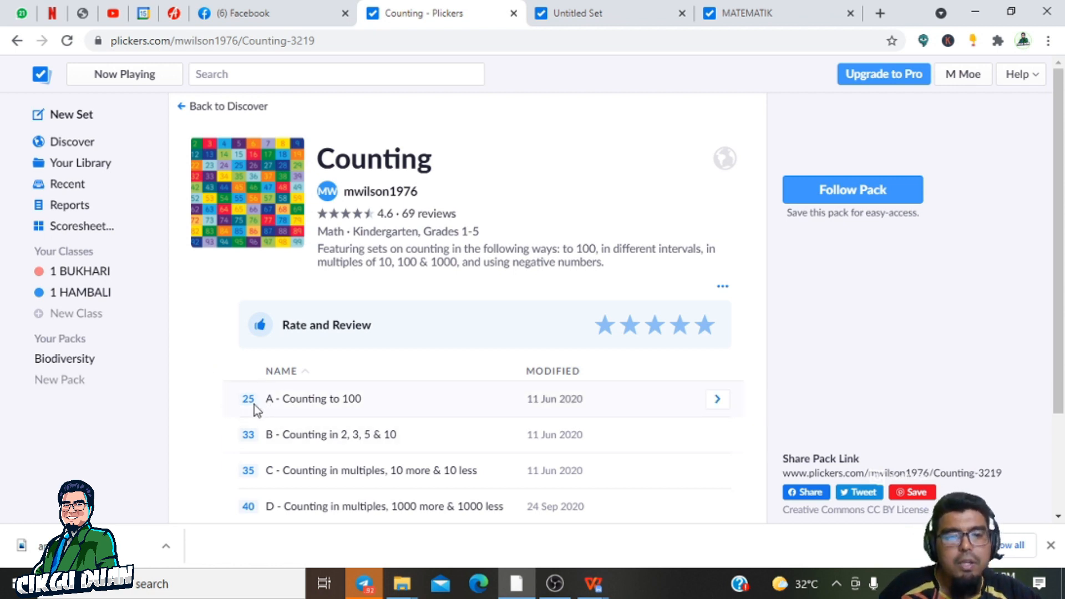
pyautogui.scroll(-2, 256, 427)
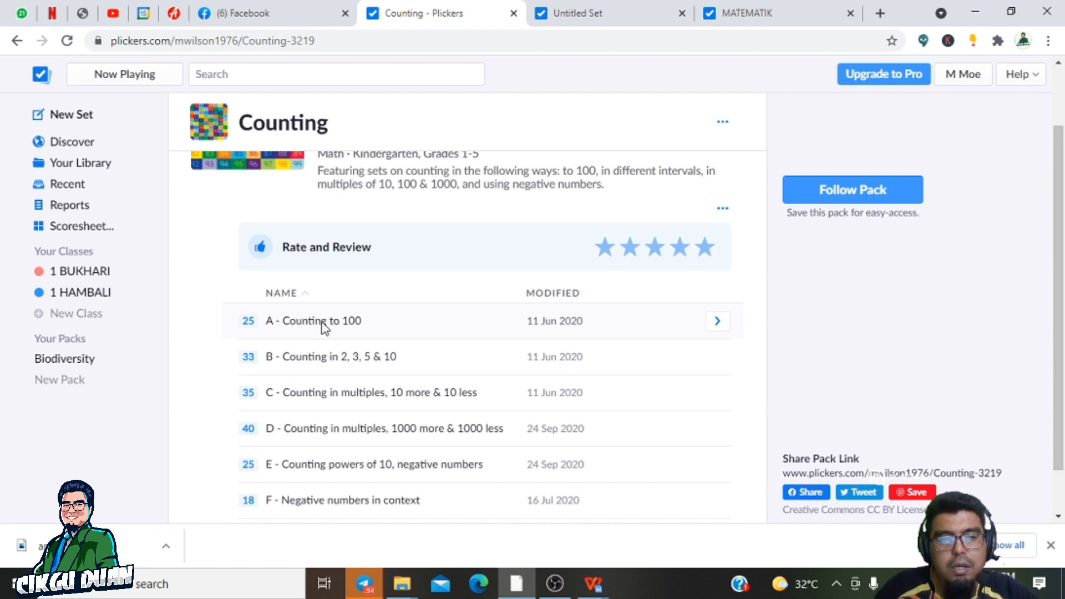
pyautogui.moveTo(324, 326); pyautogui.dragTo(78, 300)
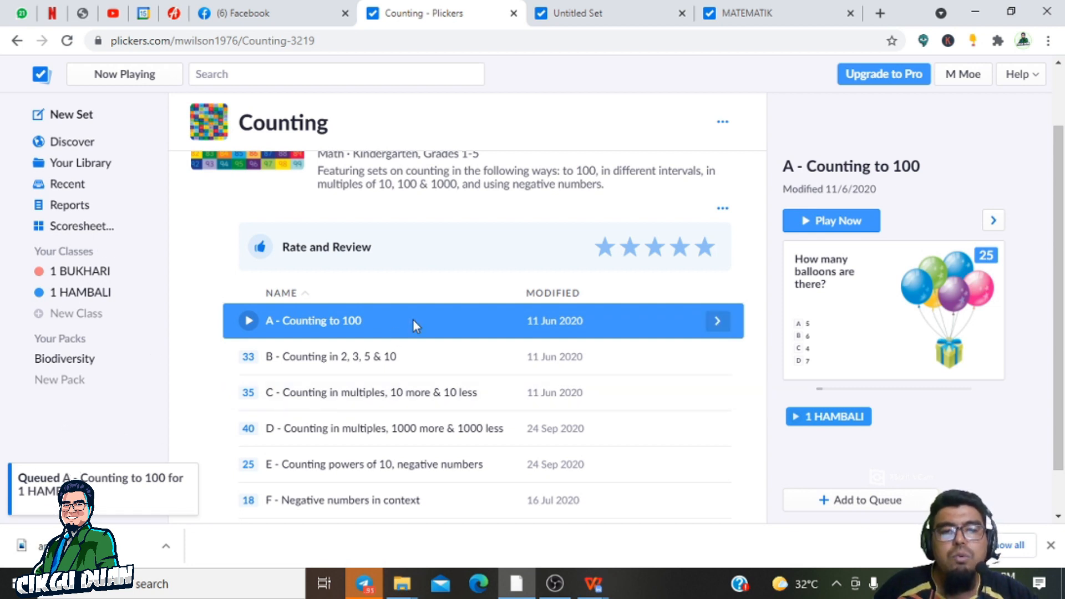
pyautogui.rightClick(400, 356)
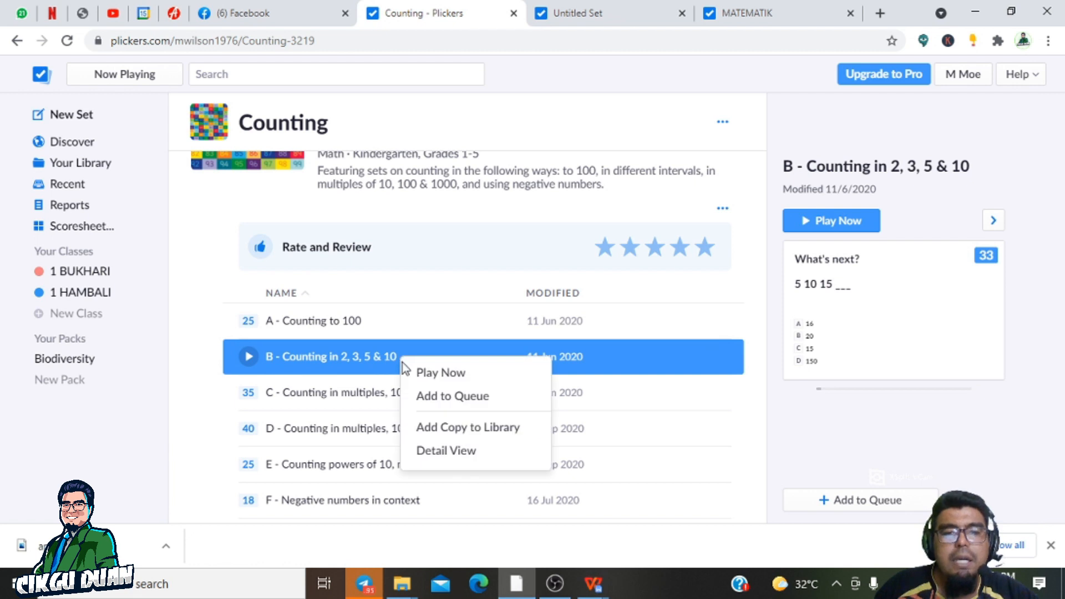
pyautogui.click(497, 434)
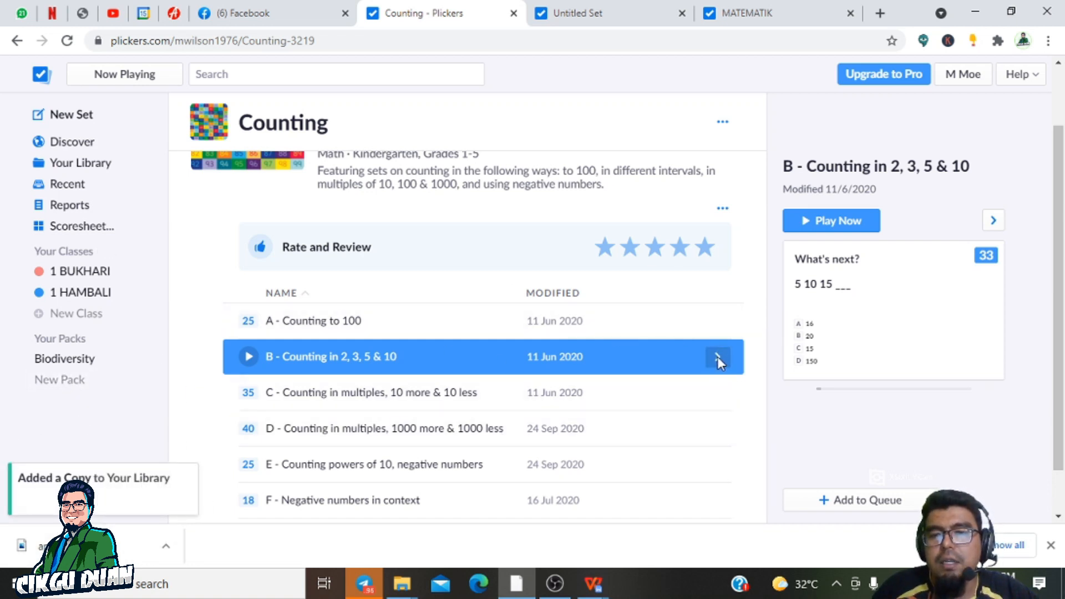
# Open the details of B - Counting in 2, 3, 5 & 10, look through its questions and add a copy to the library.
pyautogui.click(717, 357)
pyautogui.scroll(-1, 544, 369)
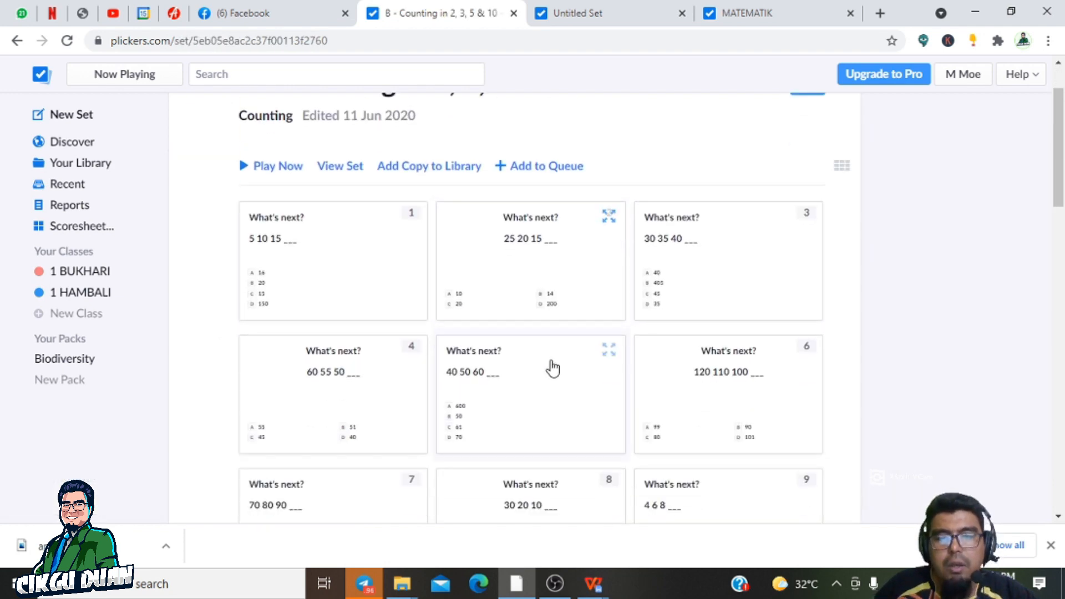
pyautogui.scroll(-10, 553, 369)
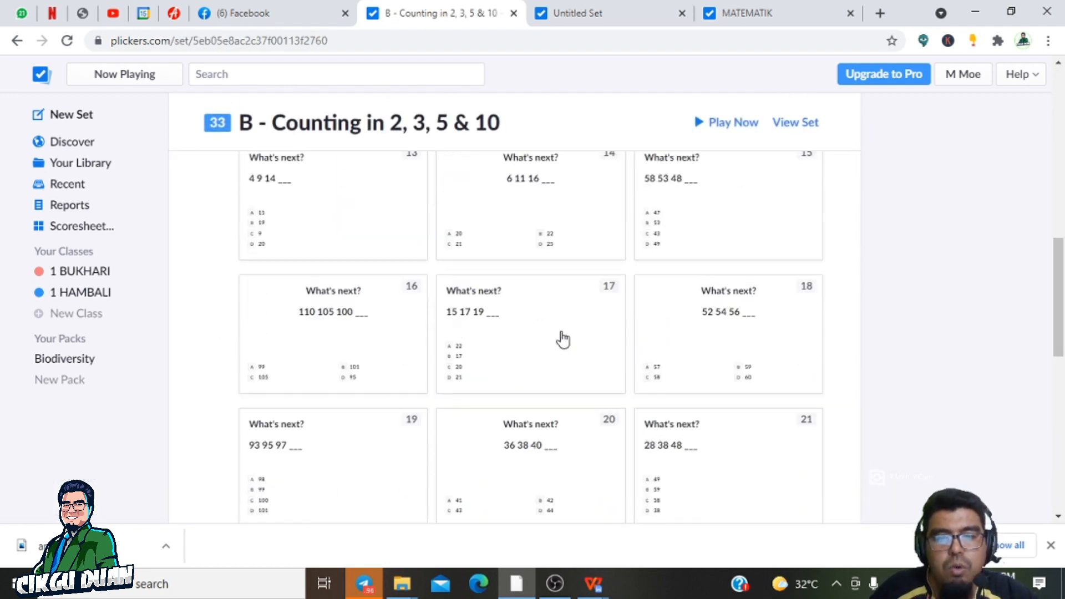
pyautogui.scroll(10, 601, 387)
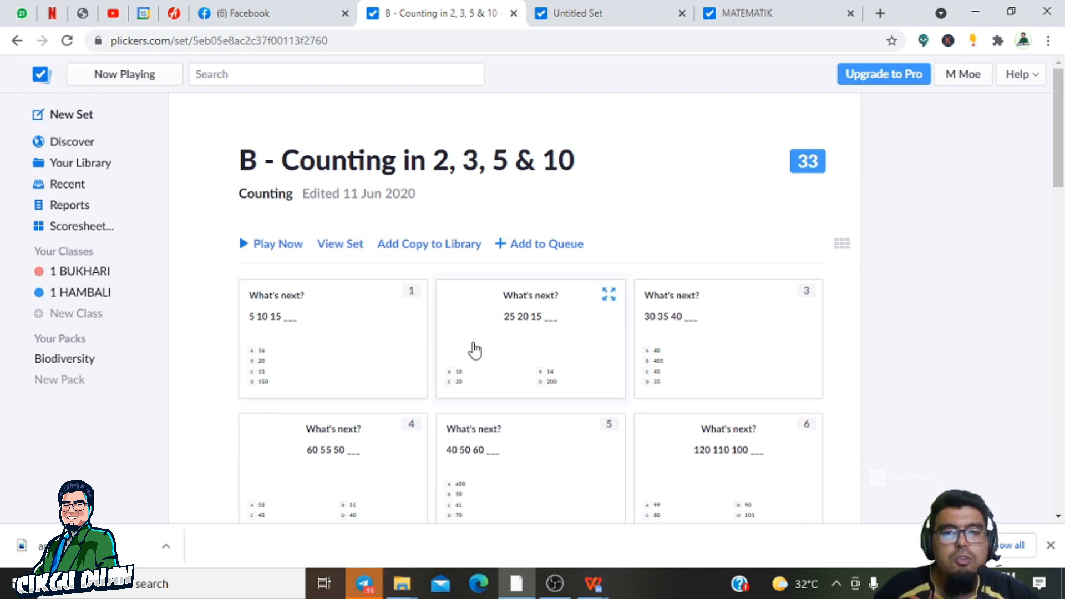
pyautogui.click(433, 245)
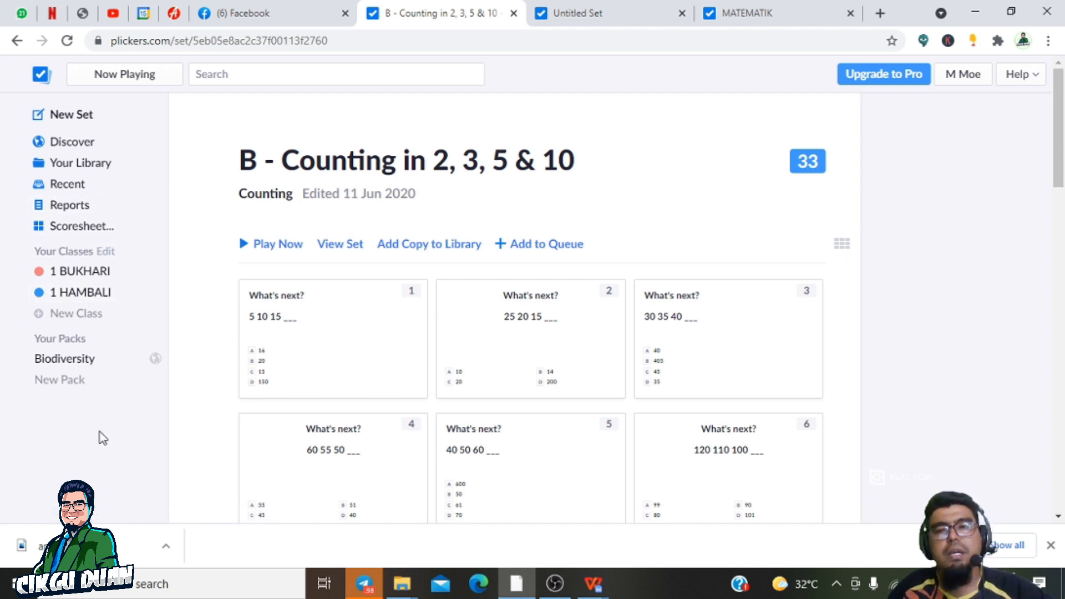
# Open the 1 HAMBALI class's E-Learning section and examine the sharing options and the individual student links.
pyautogui.click(95, 299)
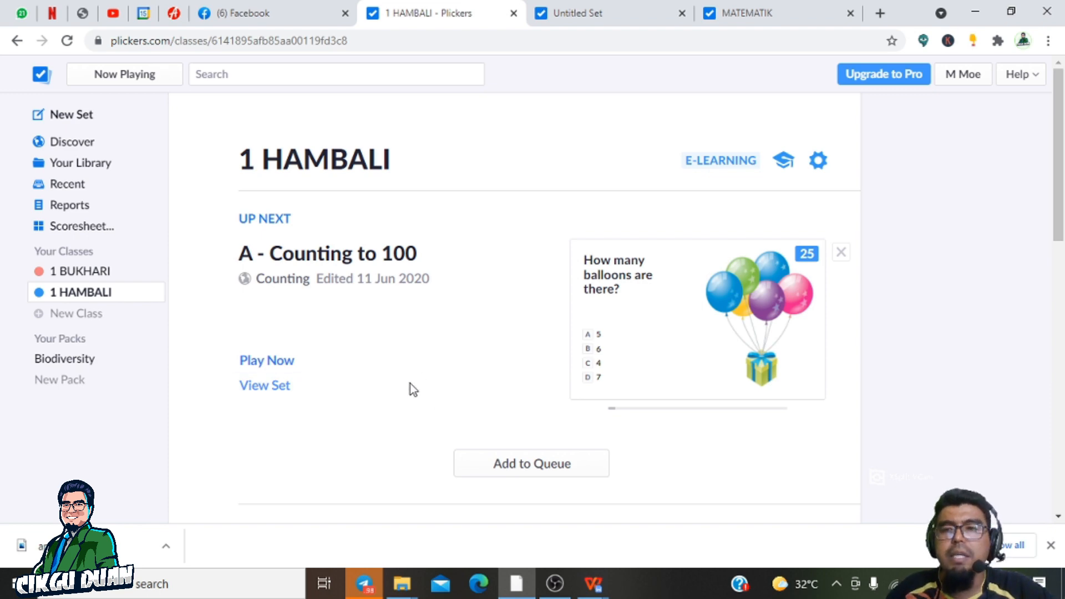
pyautogui.click(720, 161)
pyautogui.scroll(5, 379, 270)
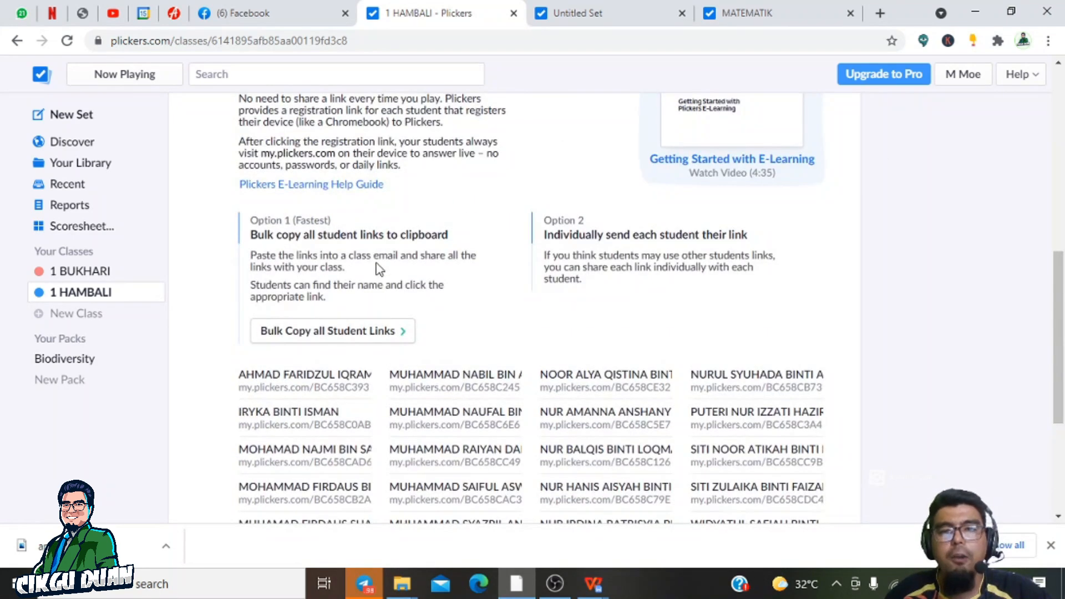
pyautogui.scroll(-3, 380, 270)
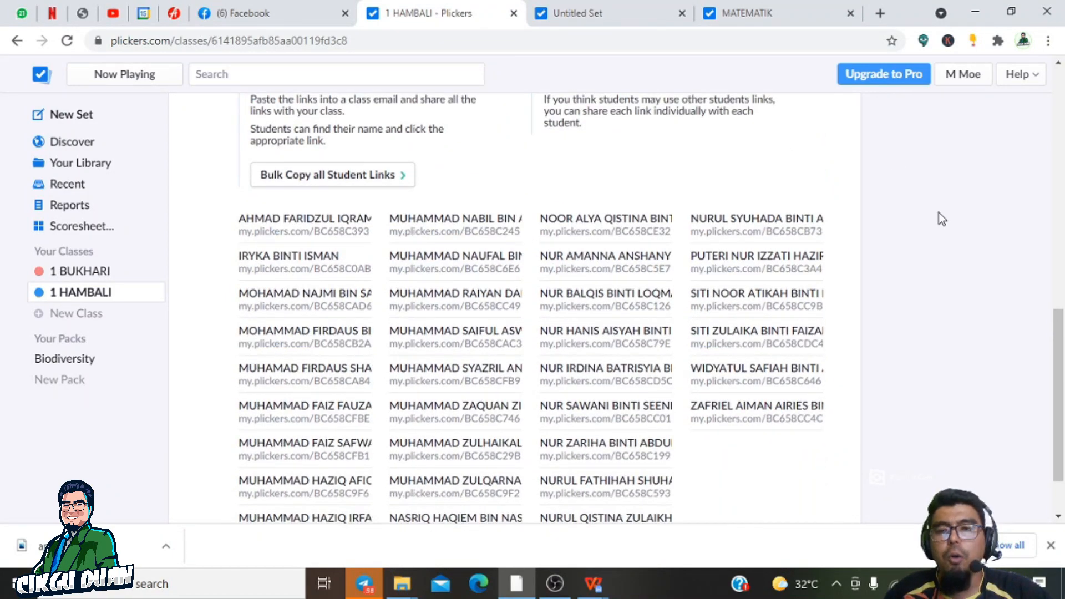
# Review 1 HAMBALI's queued set and individual student links, then bulk copy all student e-learning links to the clipboard.
pyautogui.scroll(10, 474, 335)
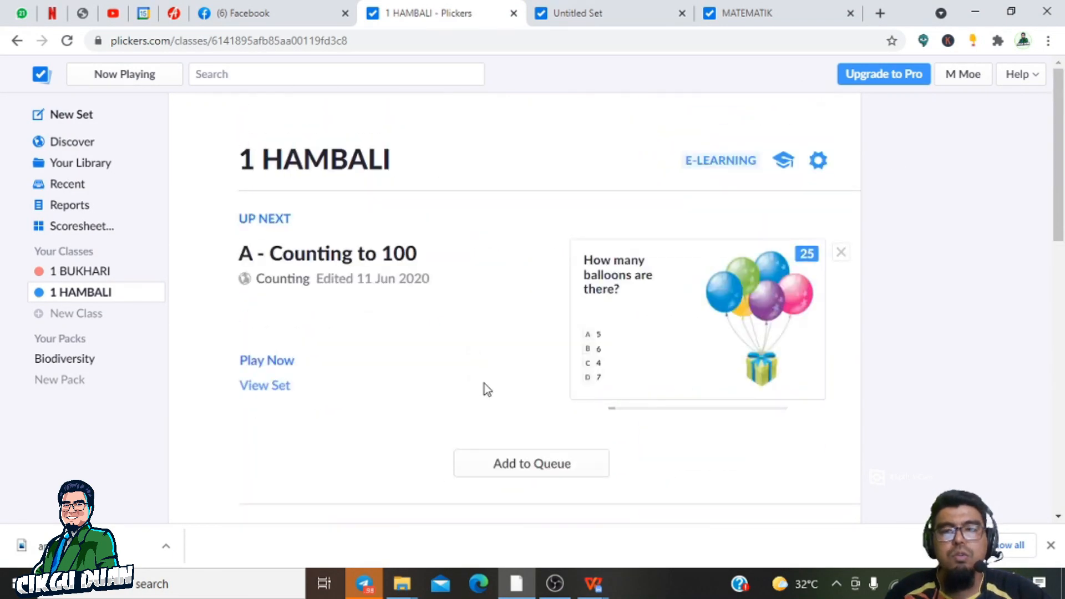
pyautogui.moveTo(782, 350)
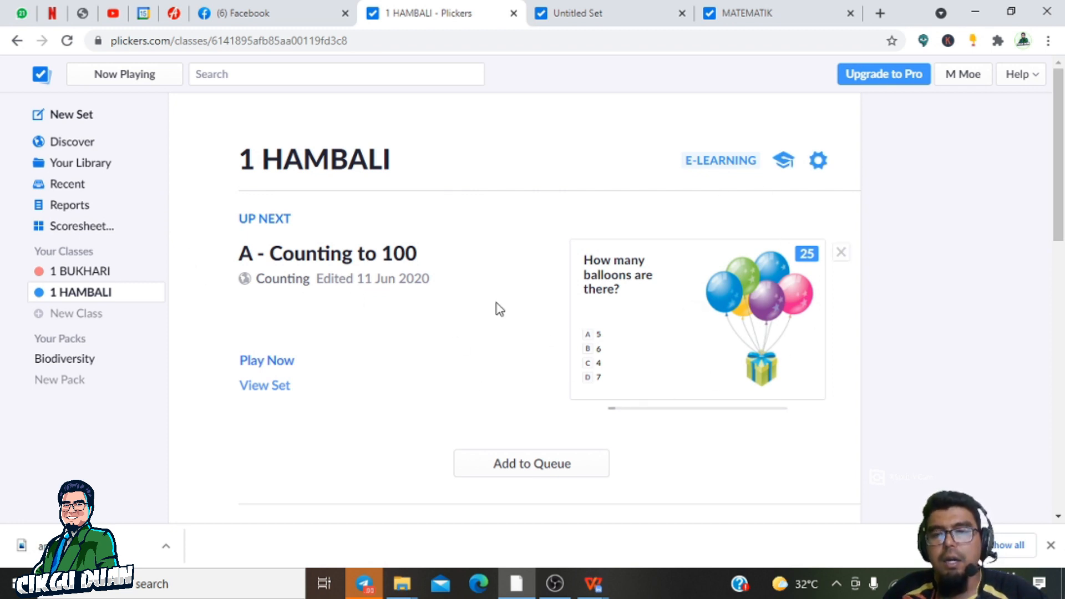
pyautogui.moveTo(648, 351)
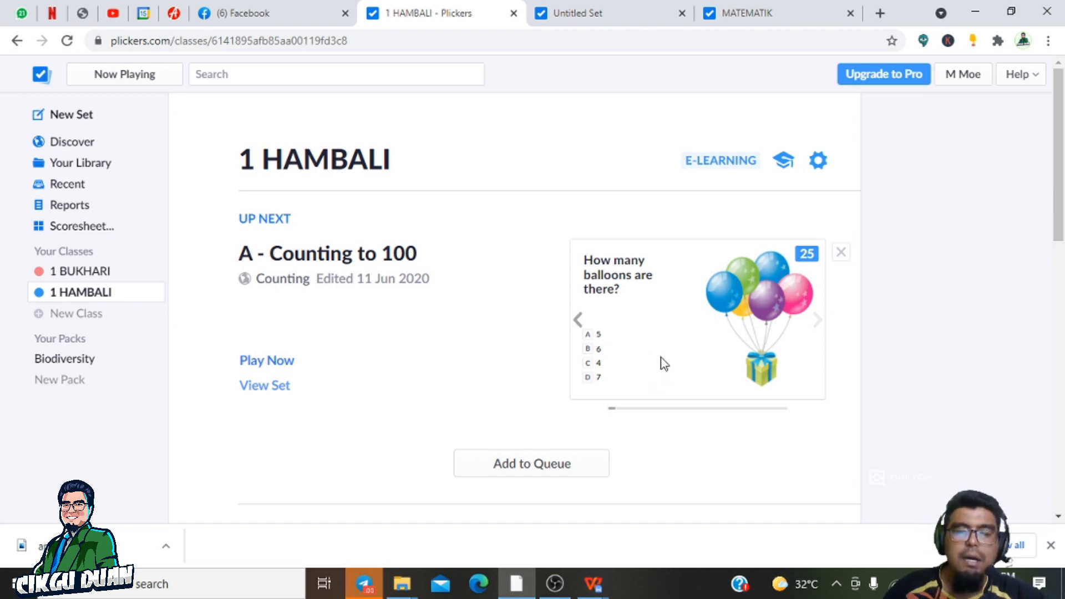
pyautogui.scroll(-13, 464, 394)
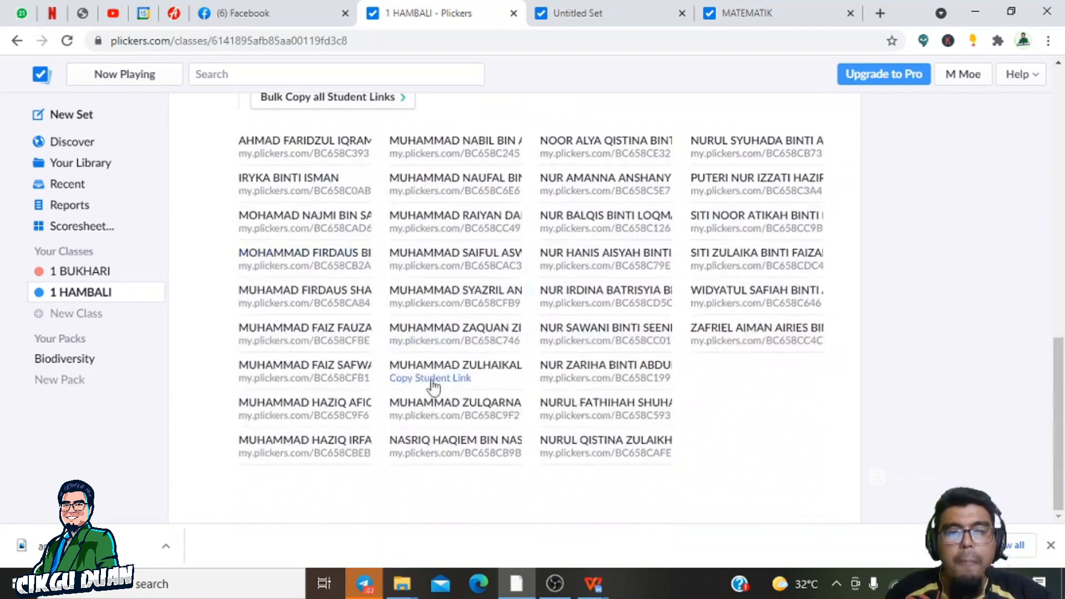
pyautogui.scroll(2, 430, 382)
pyautogui.scroll(3, 328, 230)
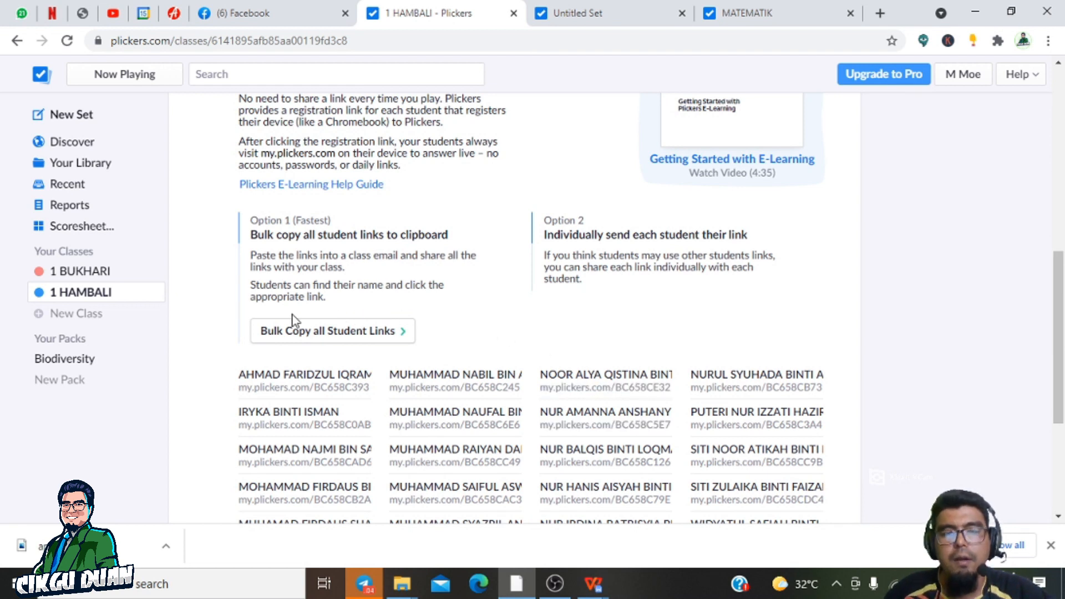
pyautogui.click(347, 332)
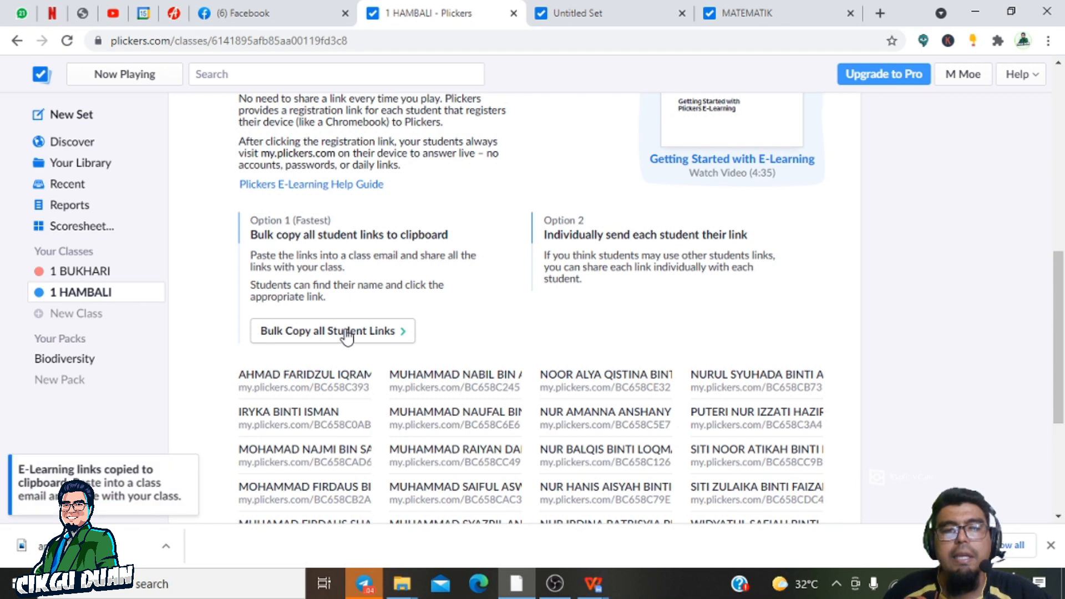
pyautogui.click(19, 13)
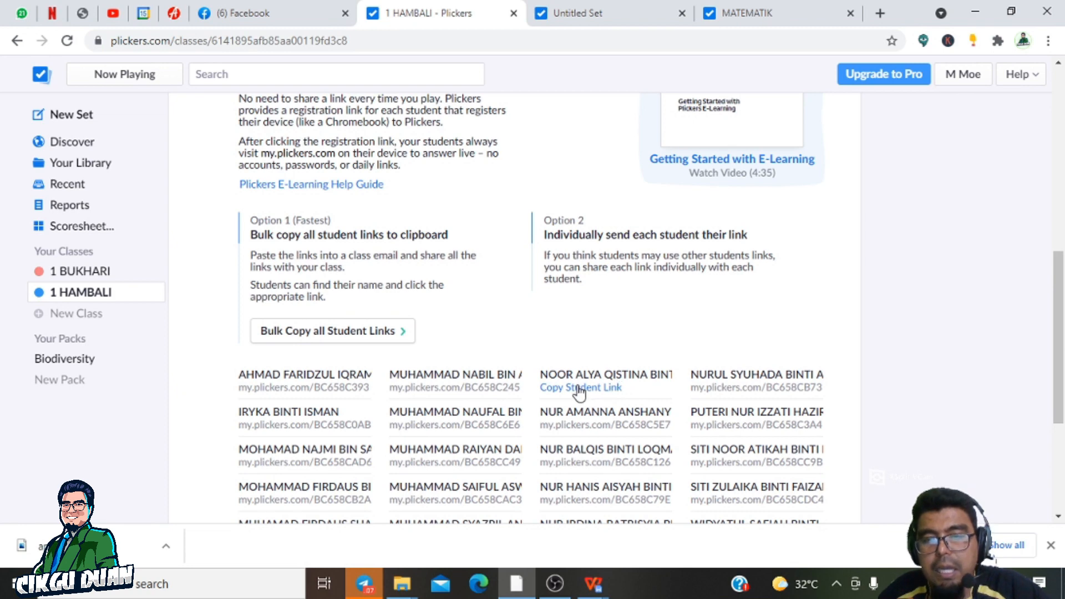
# Start playing the queued set A - Counting to 100 live for the 1 HAMBALI class.
pyautogui.scroll(-3, 518, 368)
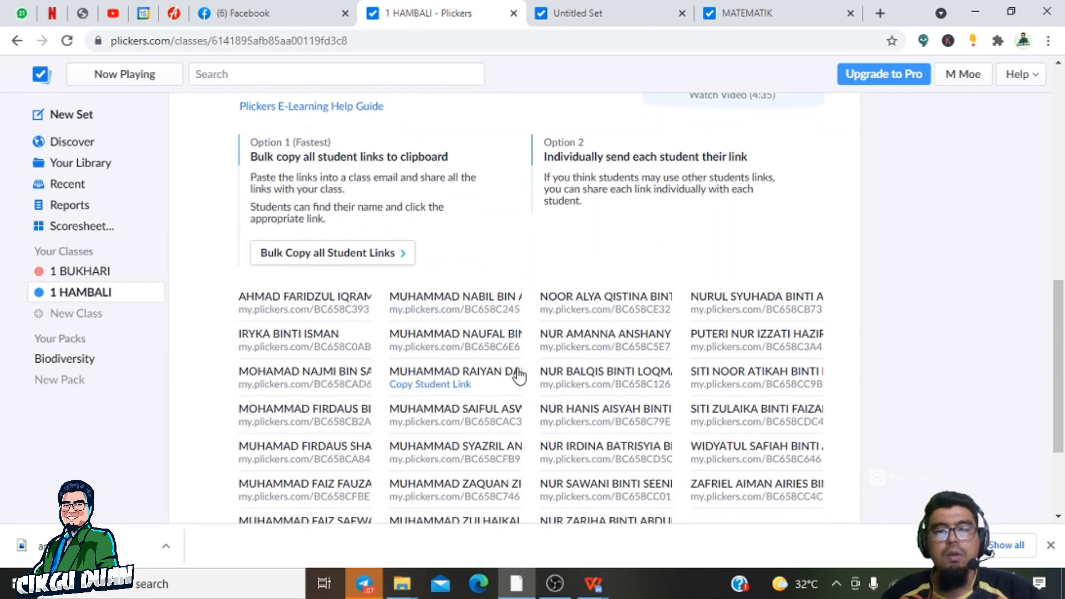
pyautogui.scroll(1, 533, 386)
pyautogui.scroll(5, 531, 389)
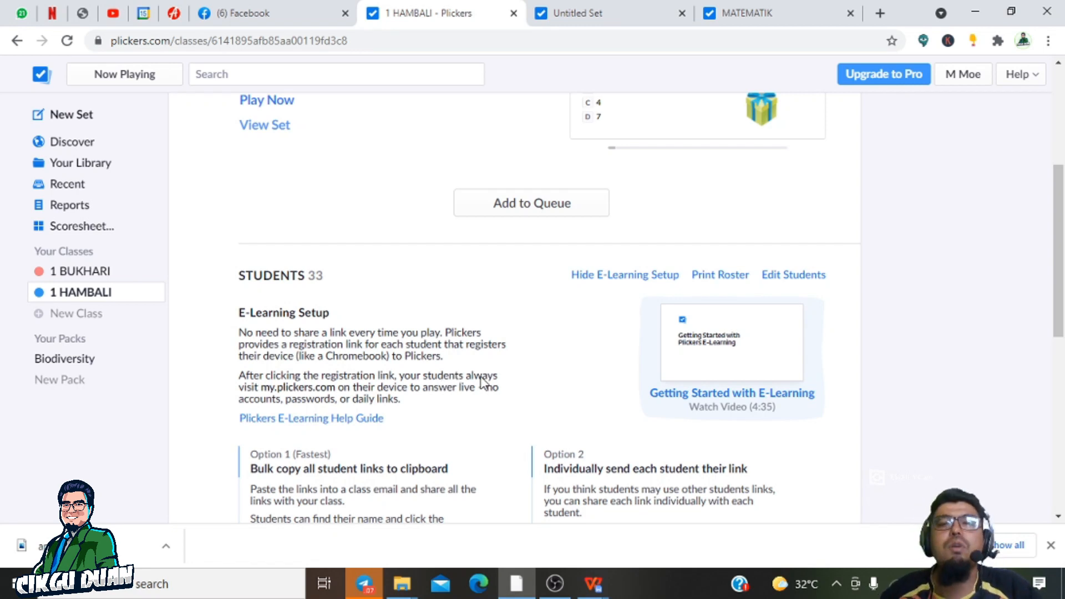
pyautogui.scroll(1, 438, 339)
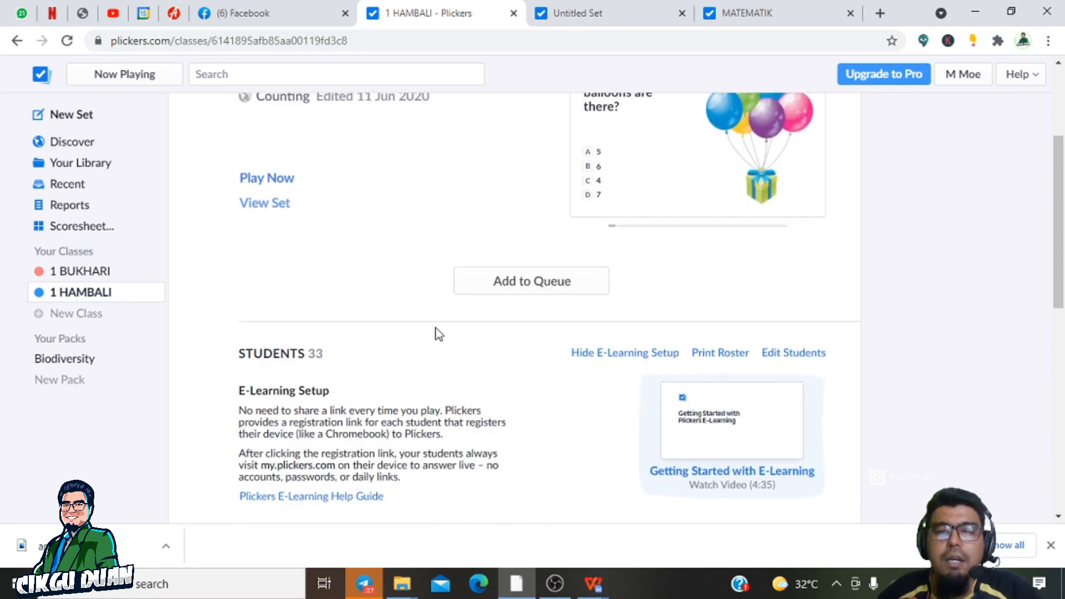
pyautogui.scroll(2, 421, 380)
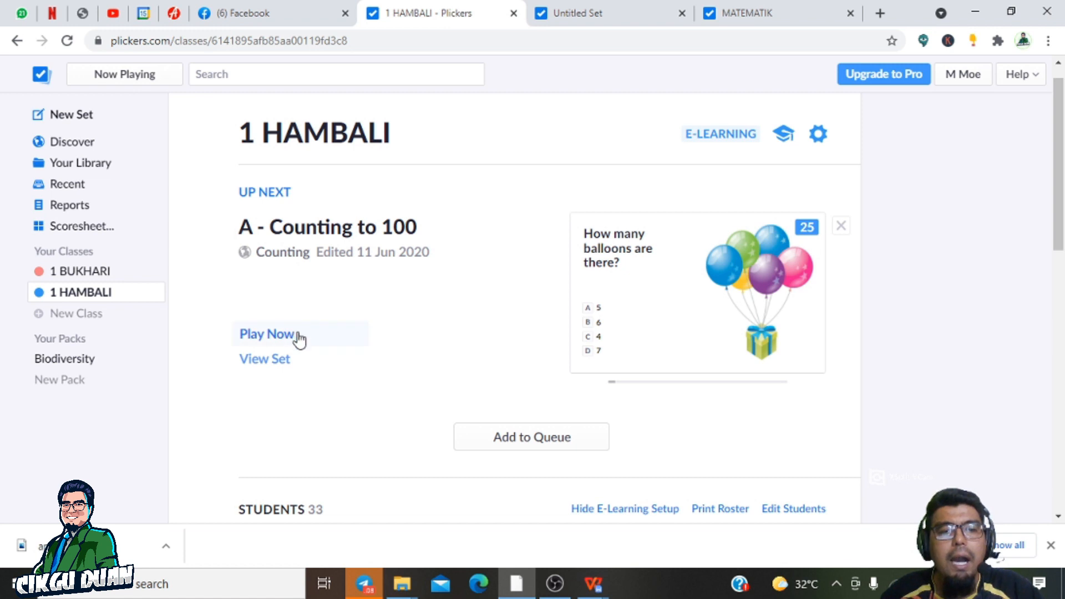
pyautogui.click(273, 336)
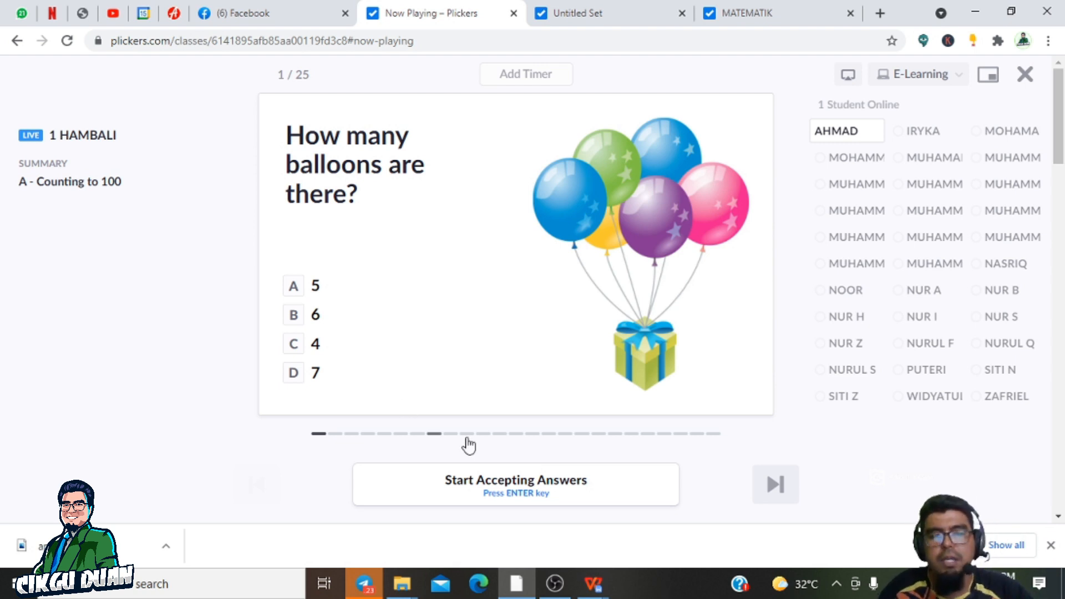
# Run an answer-taking round for the first balloon question and advance to question 2.
pyautogui.click(525, 490)
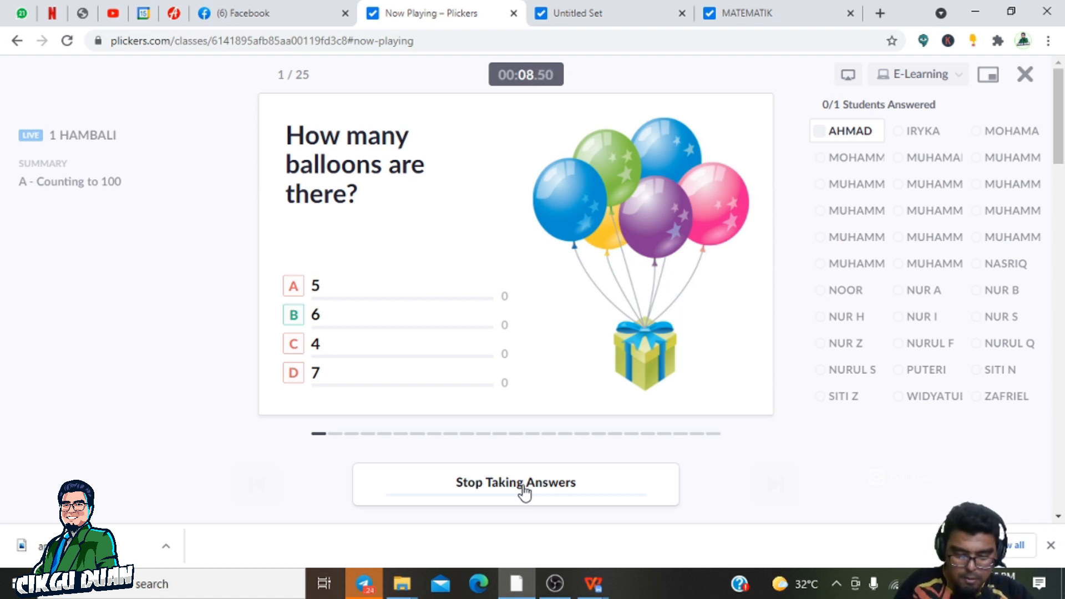
pyautogui.click(523, 492)
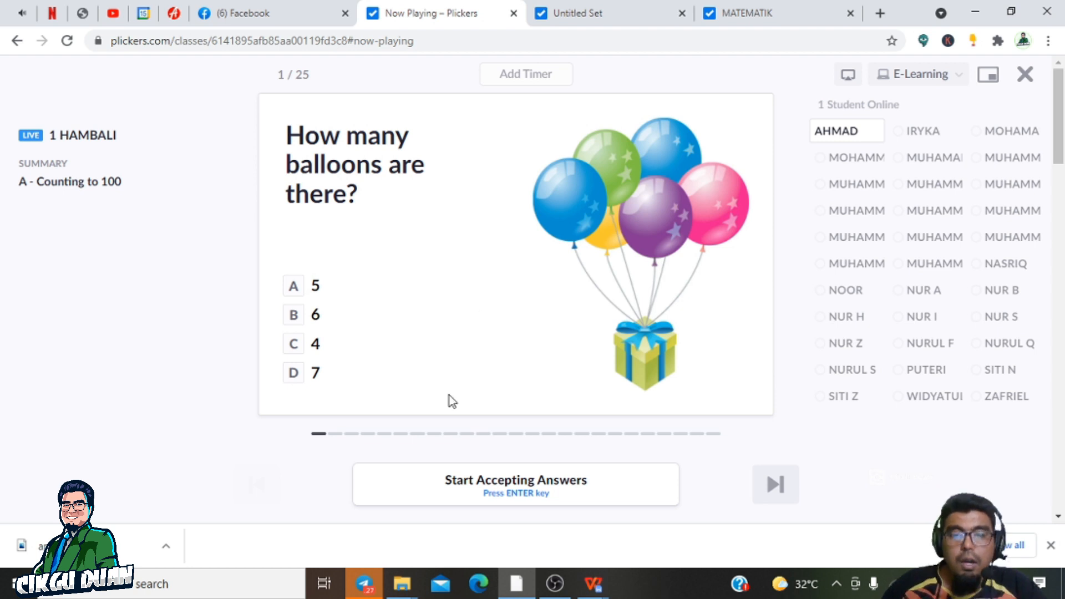
pyautogui.click(775, 486)
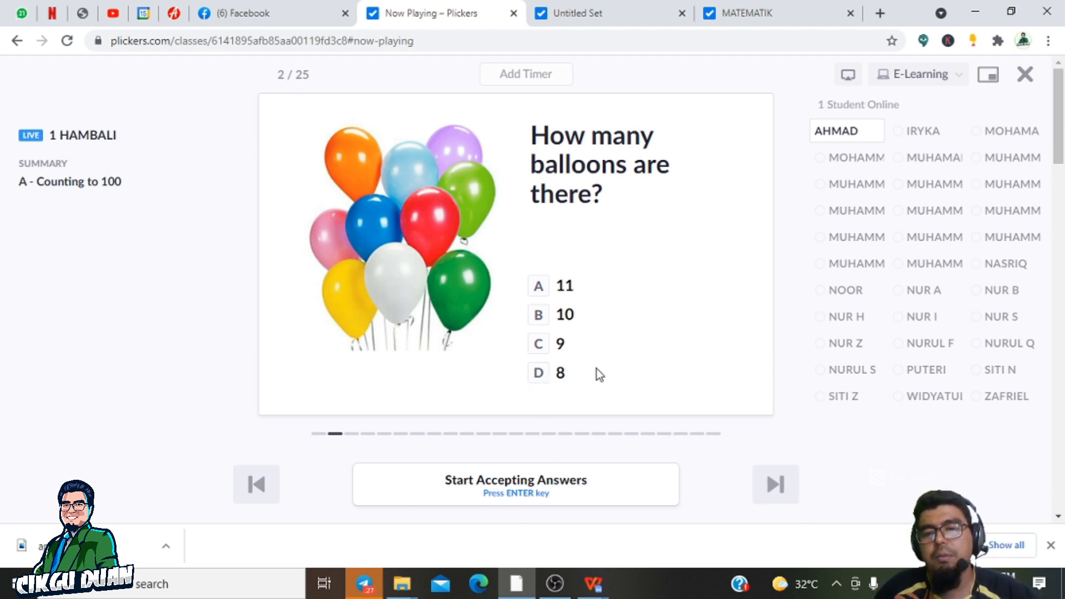
# Open and close answering for question 2 and advance to question 3.
pyautogui.click(543, 488)
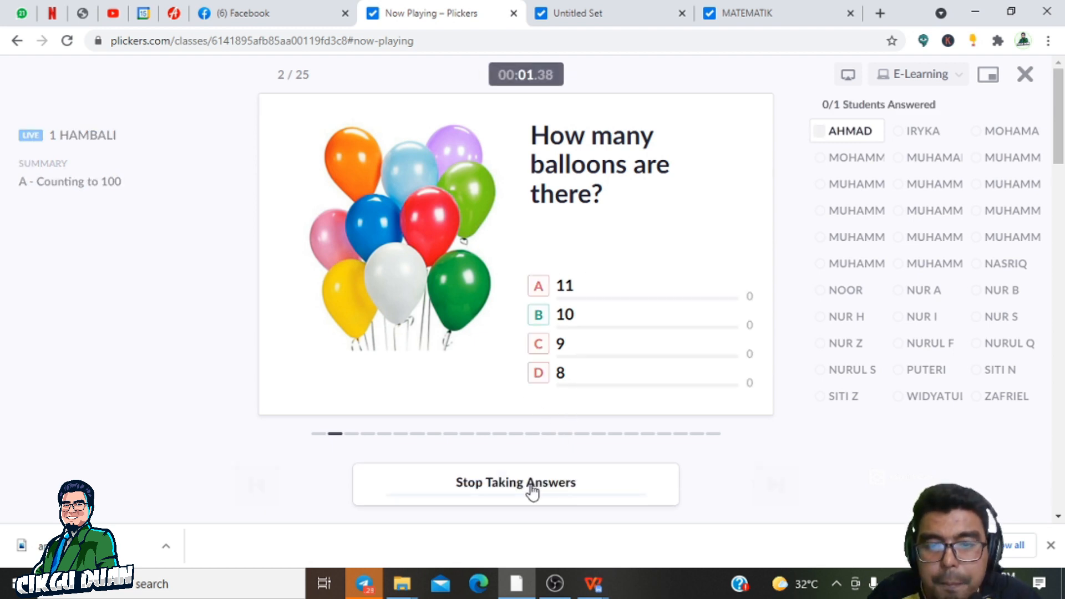
pyautogui.click(533, 489)
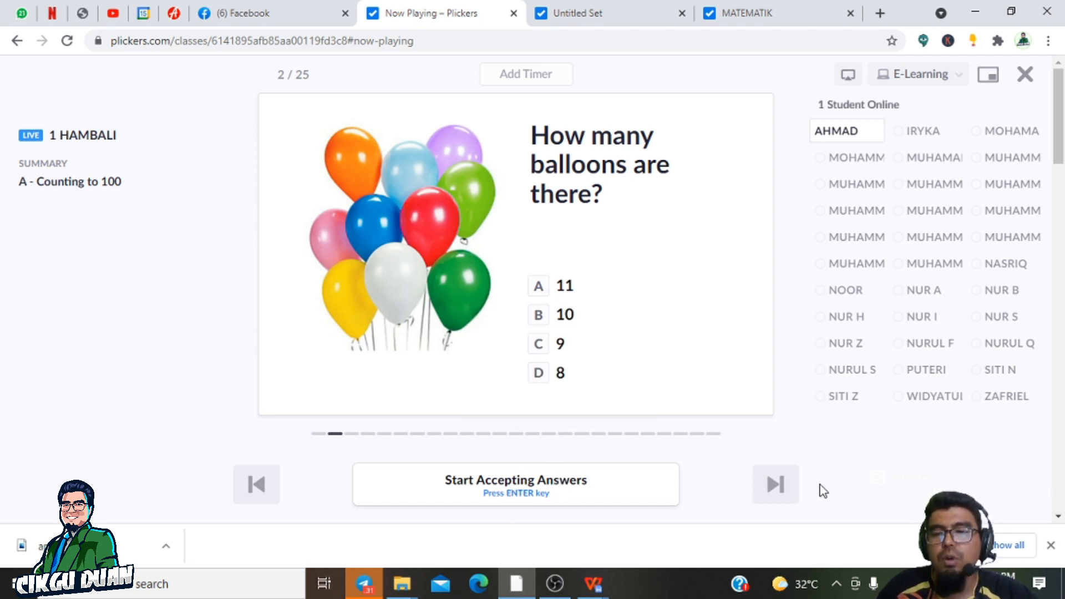
pyautogui.click(774, 490)
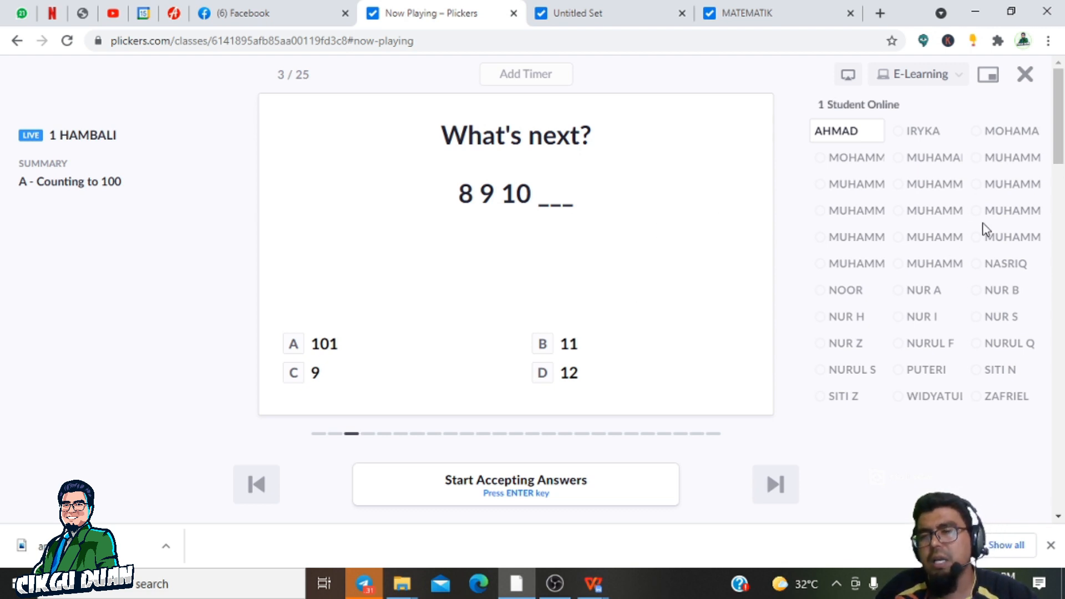
# Add a 10-second timer to the "What's next?" question and start accepting answers.
pyautogui.click(526, 75)
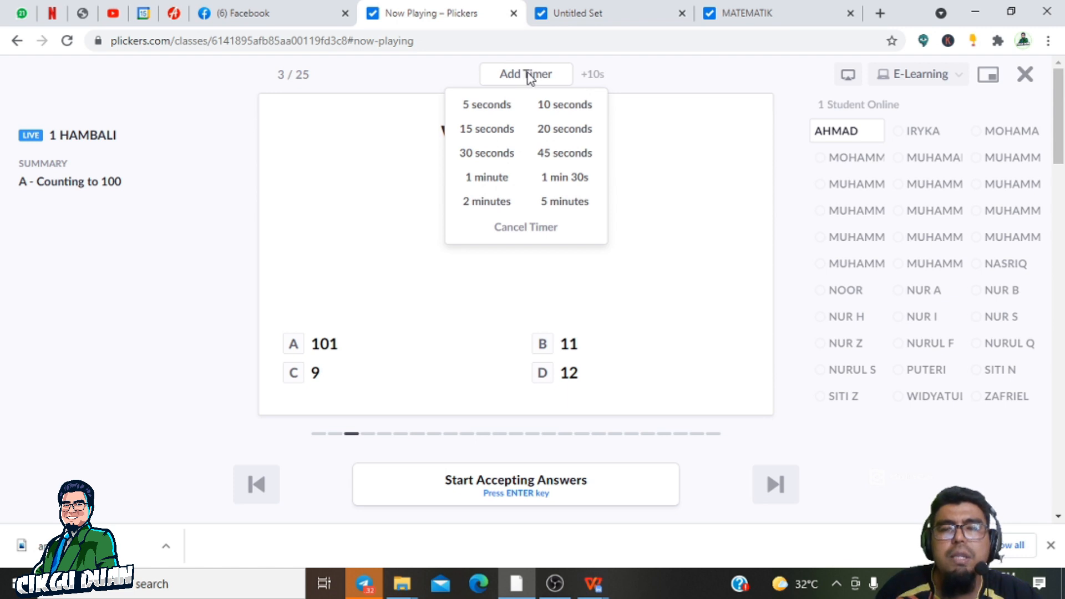
pyautogui.click(564, 107)
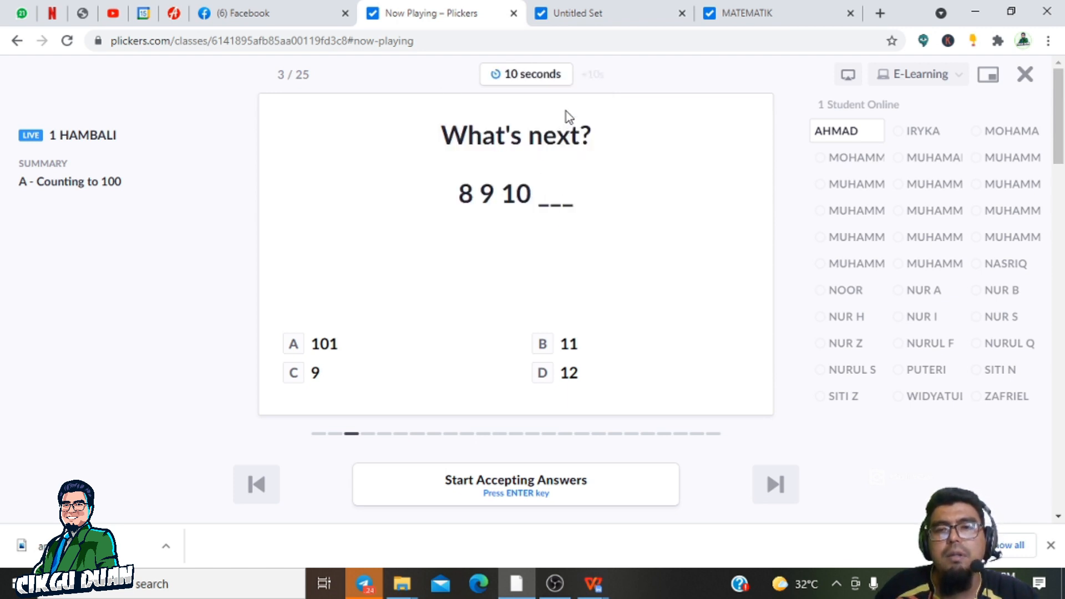
pyautogui.click(526, 488)
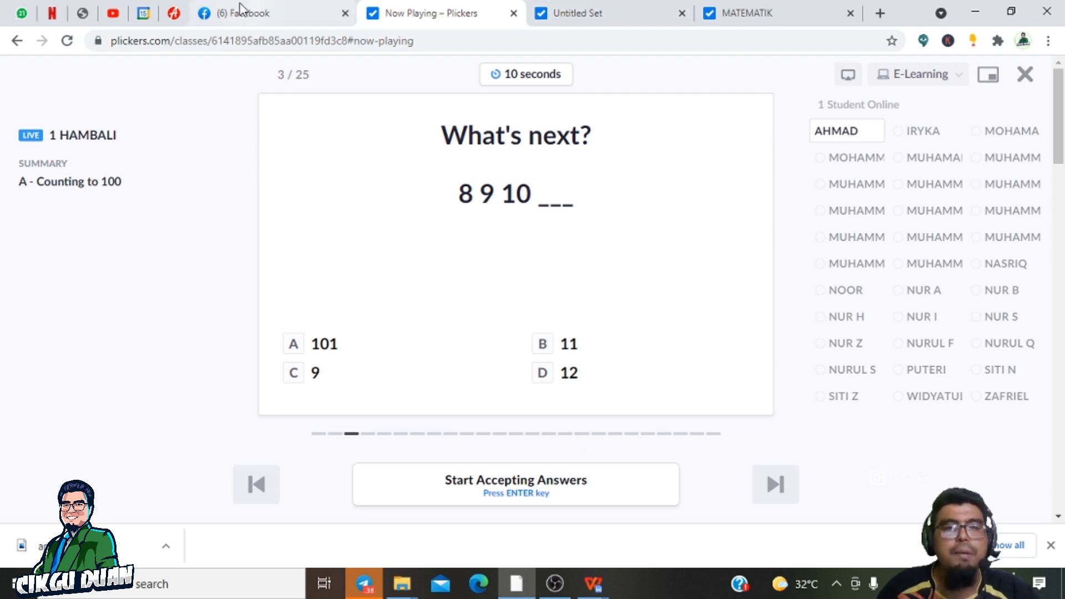
# Leave the live view, open 8.7 PENAMBAHAN DAN PENOLAKAN CAHAYA from the library for editing, and bring up its print handout setup.
pyautogui.click(17, 40)
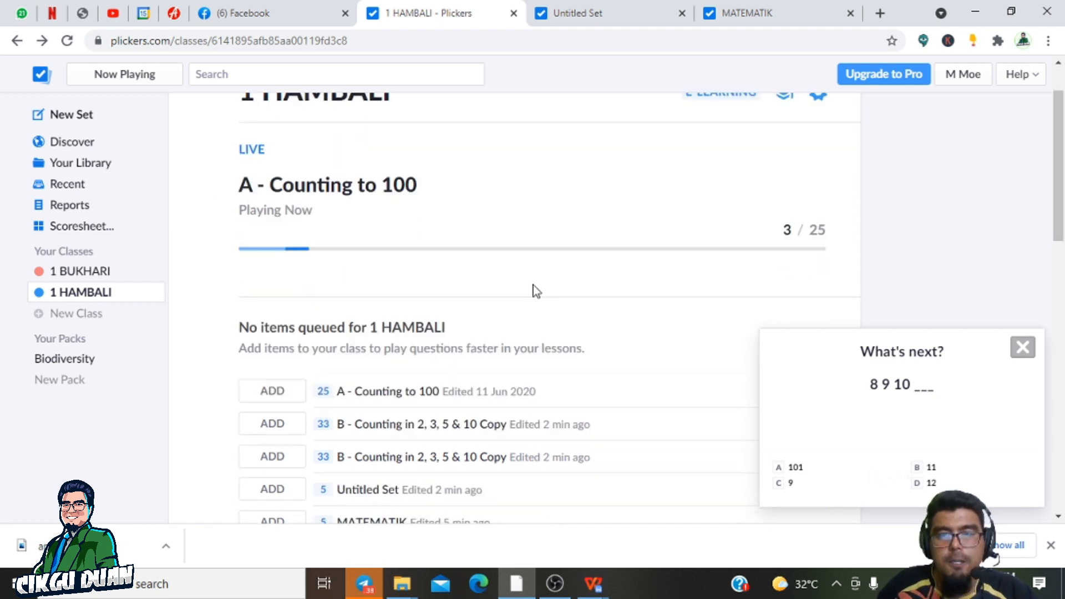
pyautogui.click(77, 173)
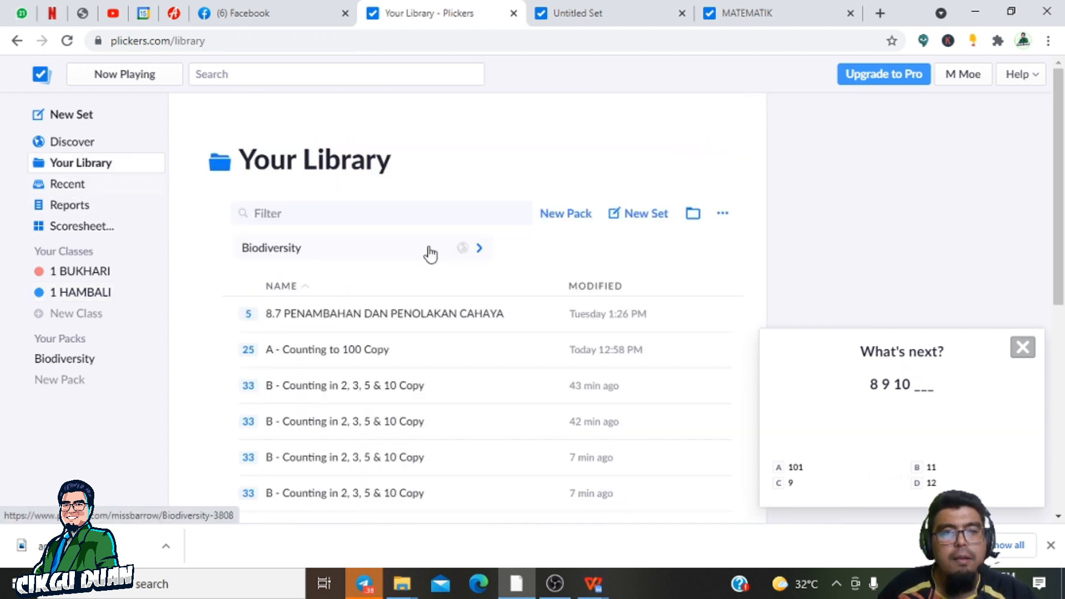
pyautogui.click(341, 314)
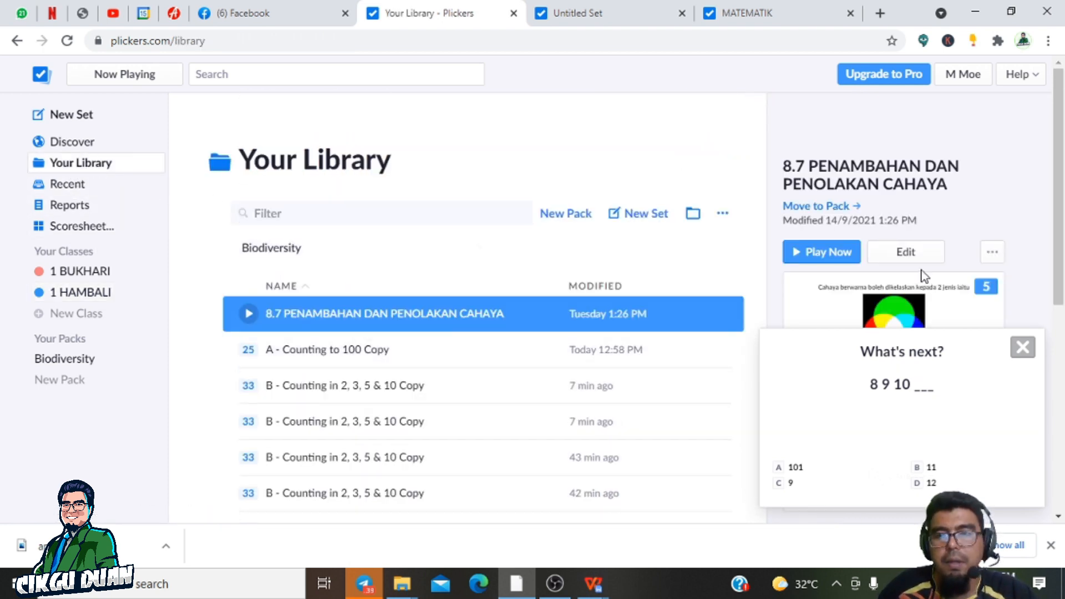
pyautogui.doubleClick(553, 315)
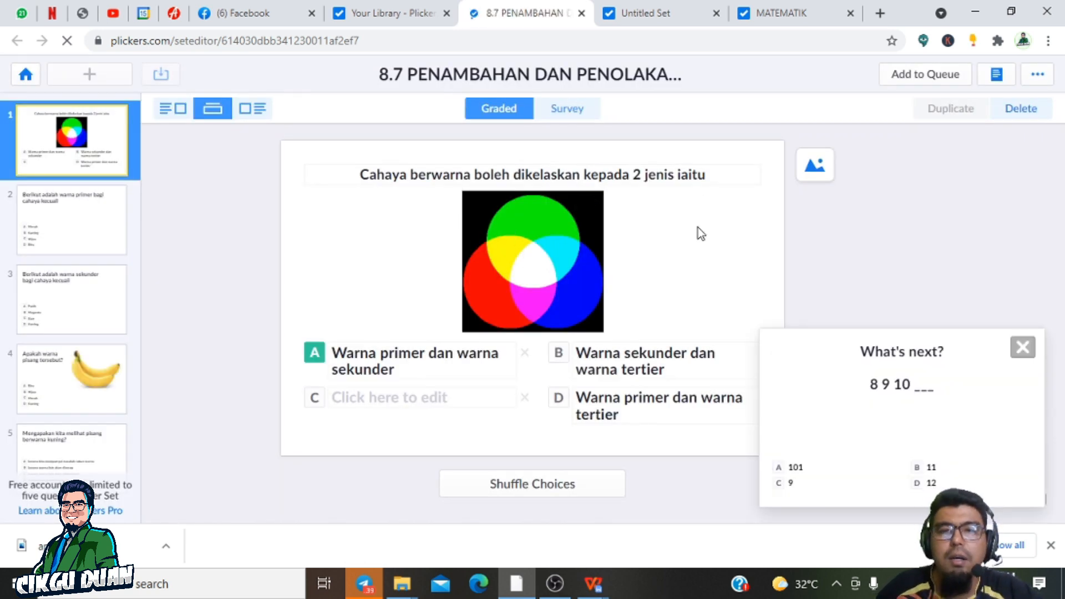
pyautogui.click(997, 76)
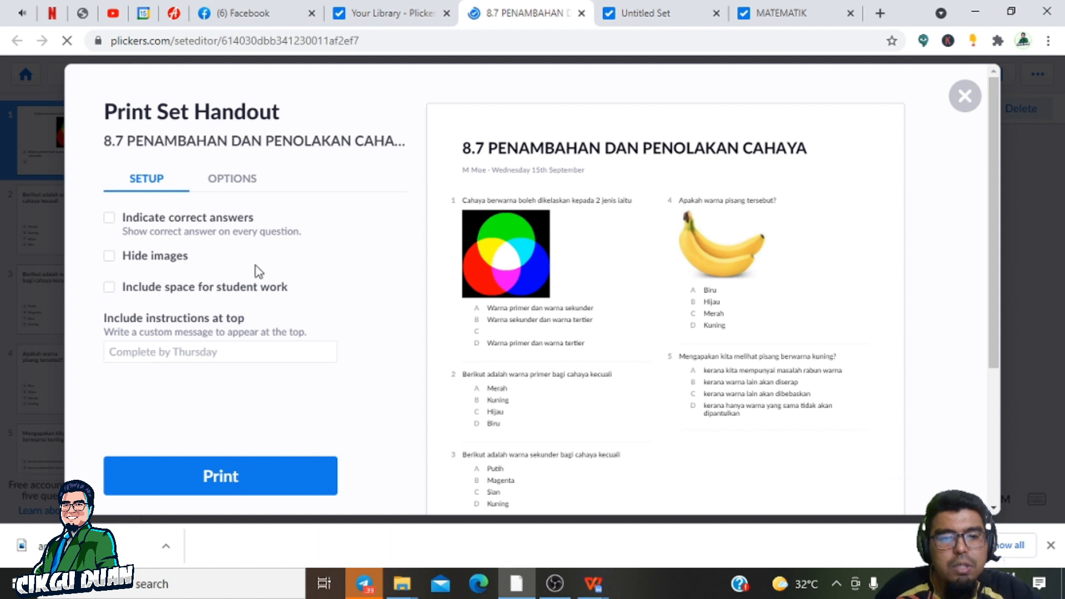
# Try the handout's Indicate correct answers and Hide images settings, switching each on and back off.
pyautogui.click(109, 218)
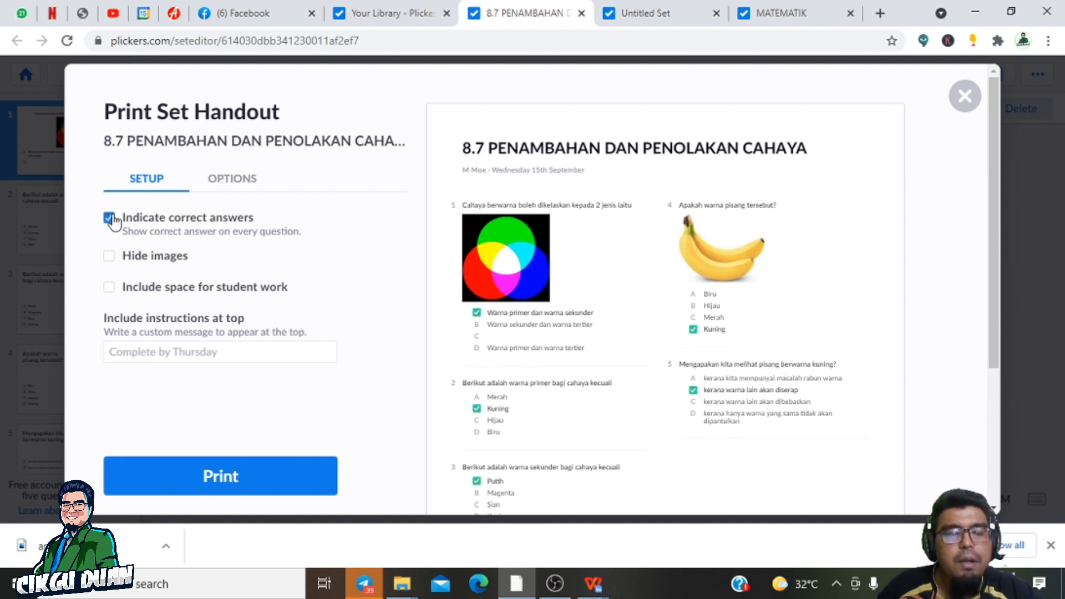
pyautogui.click(109, 218)
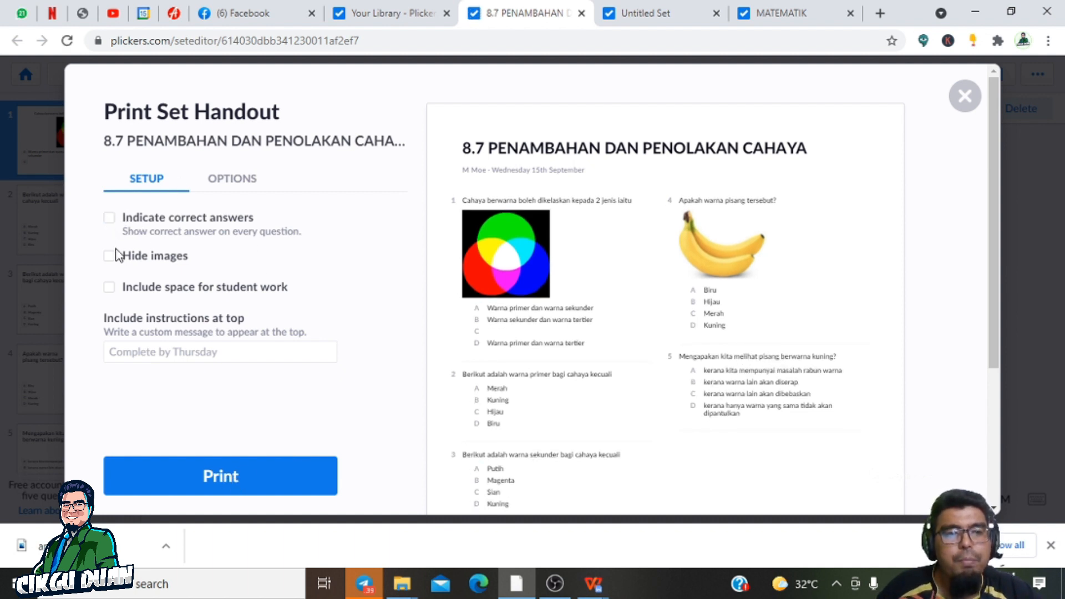
pyautogui.click(111, 257)
pyautogui.click(110, 257)
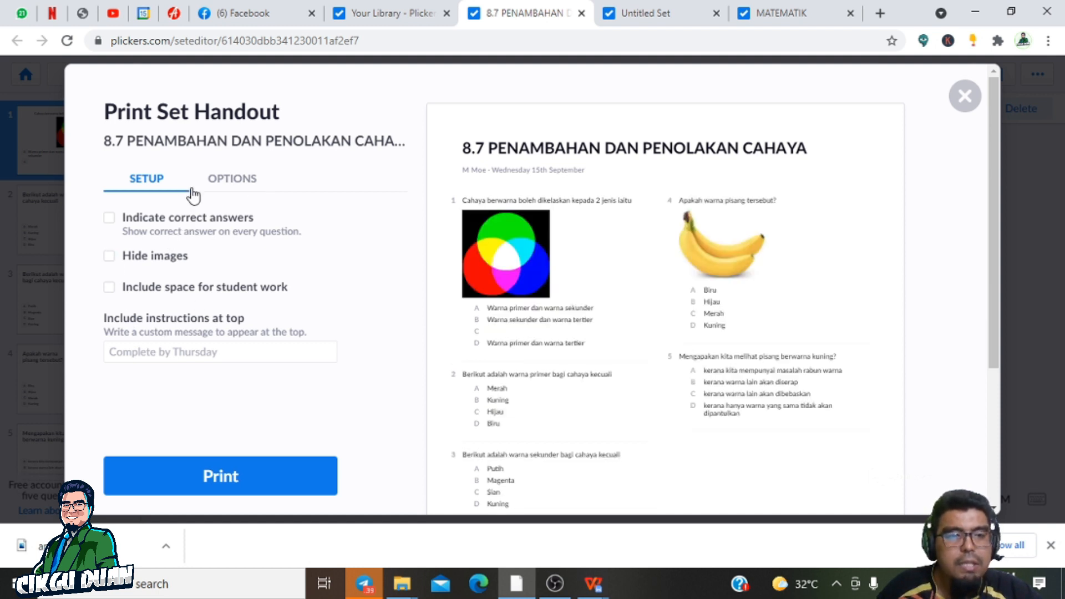
# Preview the handout in one-column layout and without the teacher's name or today's date in the header, restoring each option.
pyautogui.click(225, 183)
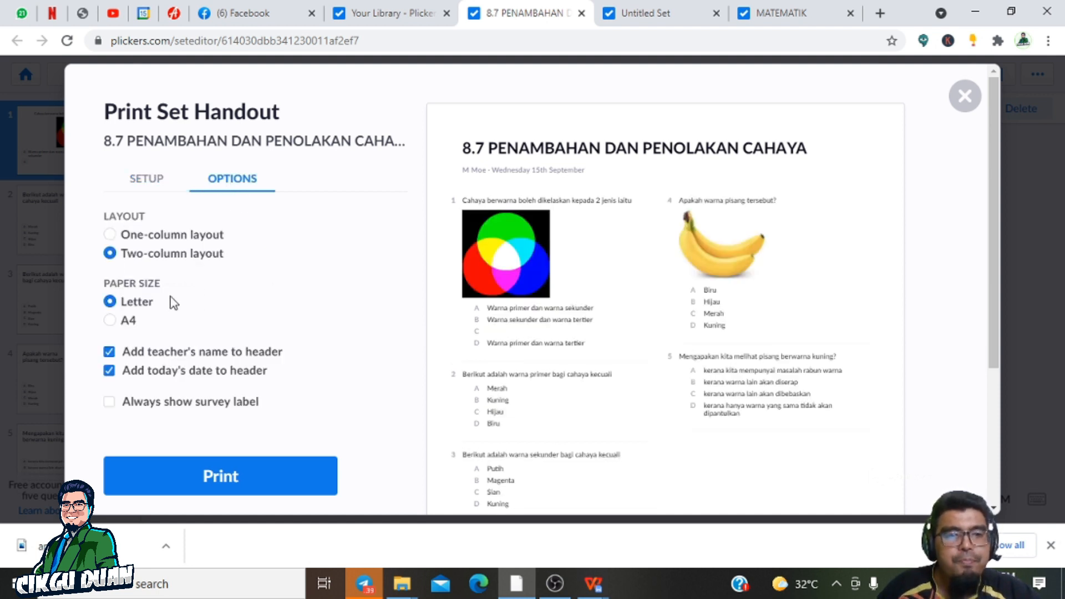
pyautogui.click(111, 235)
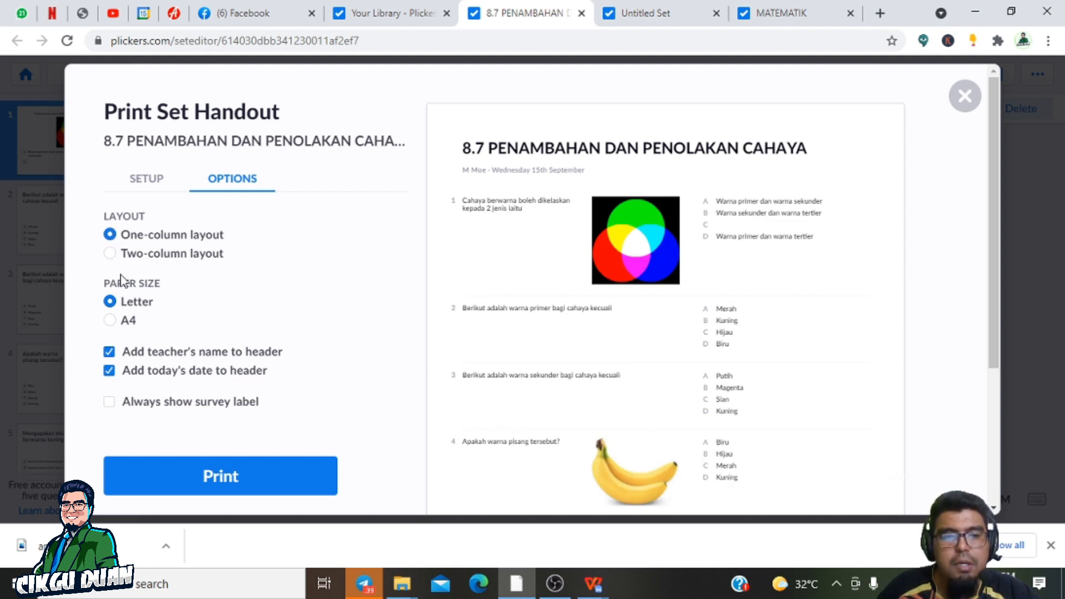
pyautogui.click(110, 254)
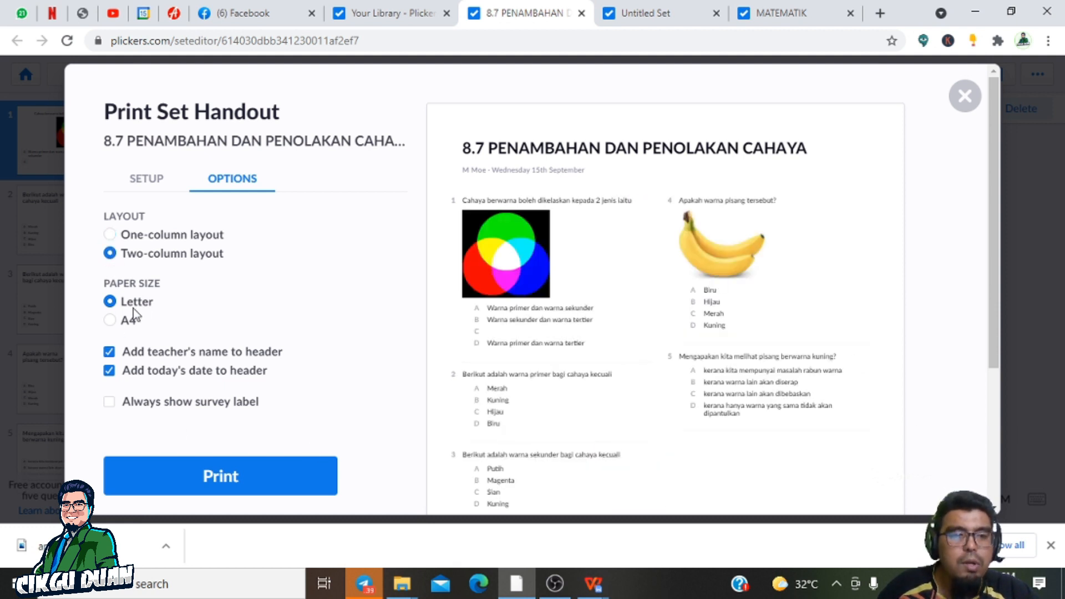
pyautogui.click(111, 353)
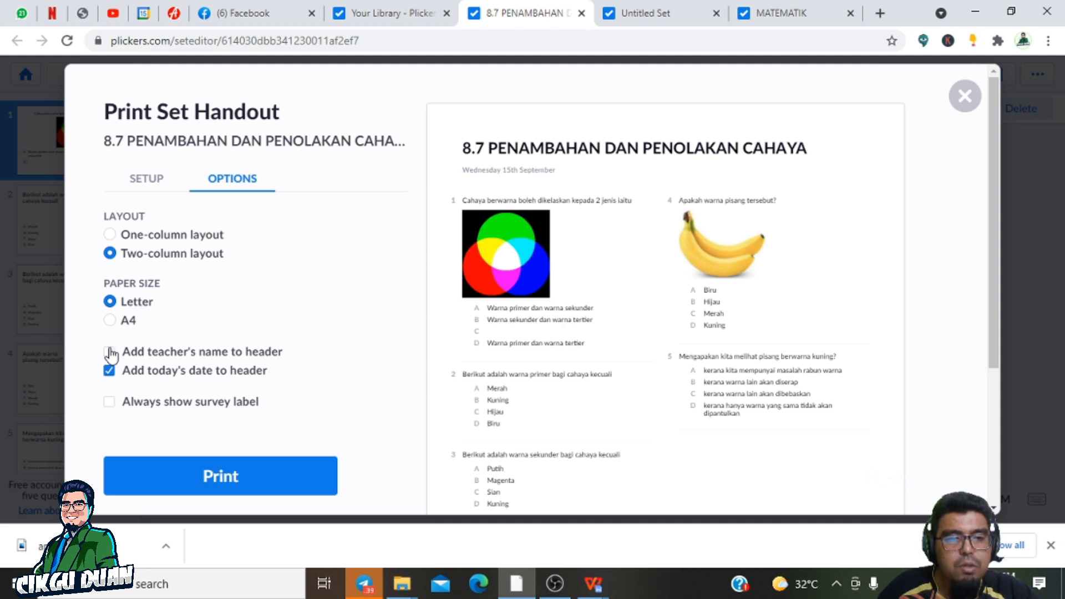
pyautogui.click(113, 353)
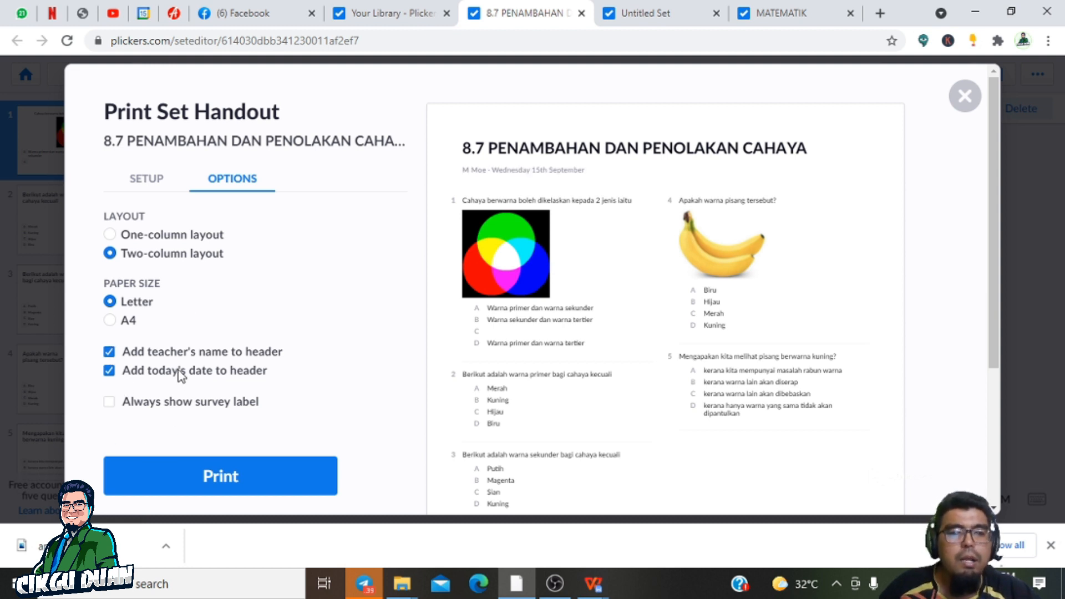
pyautogui.click(109, 372)
pyautogui.click(109, 370)
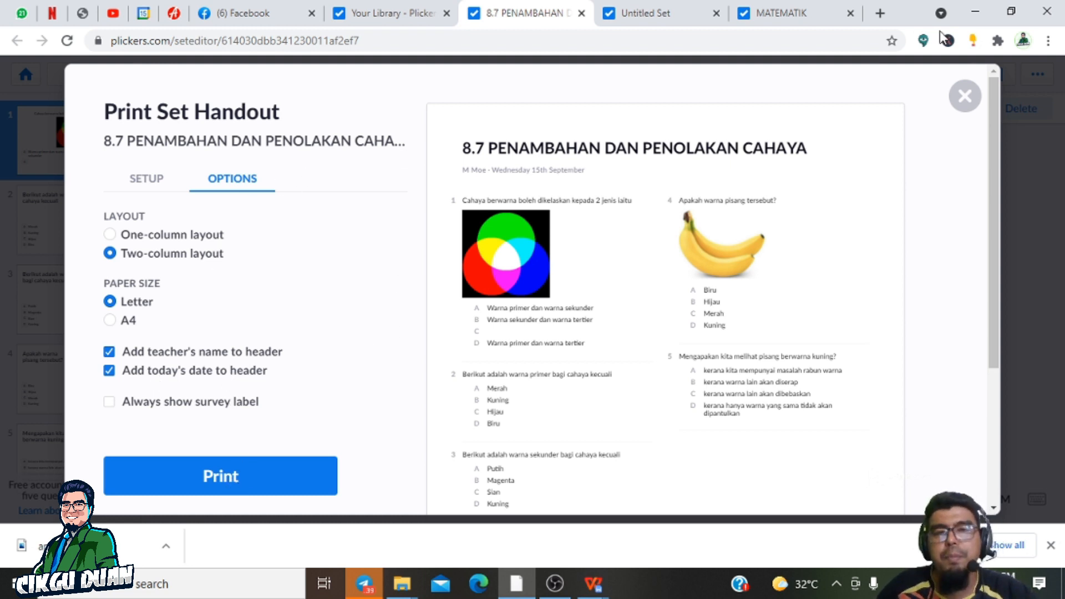
# Close the print handout setup, return to the library, and open the 1 BUKHARI report for 8.7 PENAMBAHAN DAN PENOLAKAN CAHAYA.
pyautogui.click(964, 96)
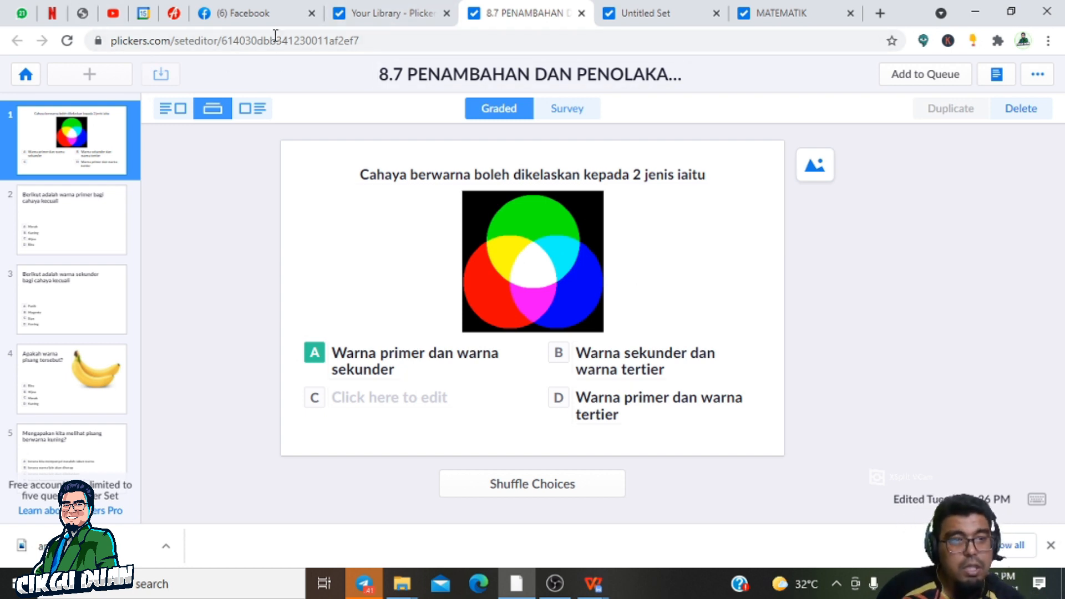
pyautogui.click(368, 13)
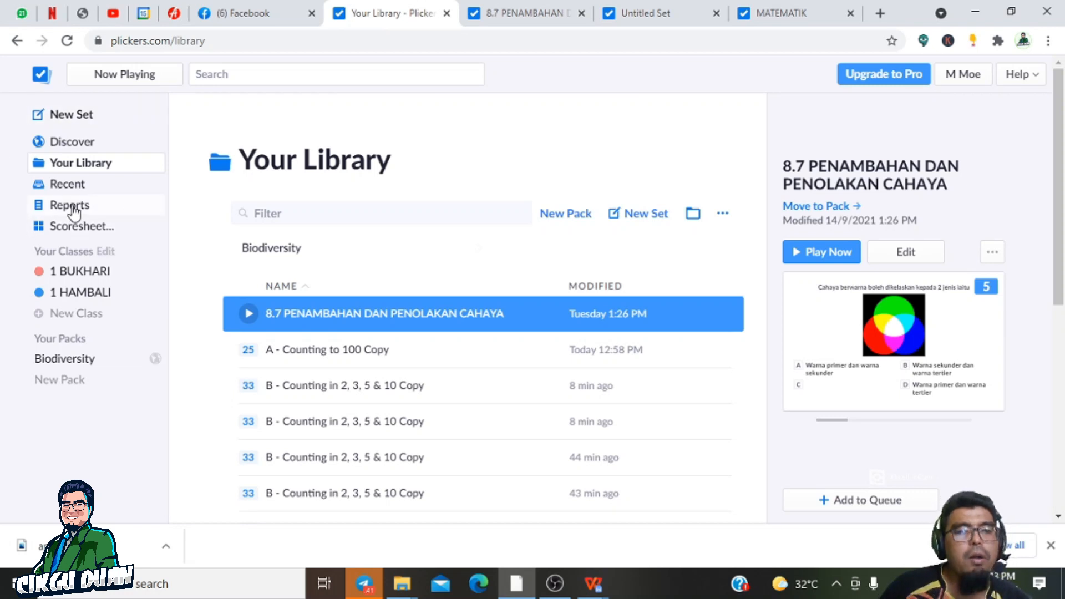
pyautogui.click(71, 206)
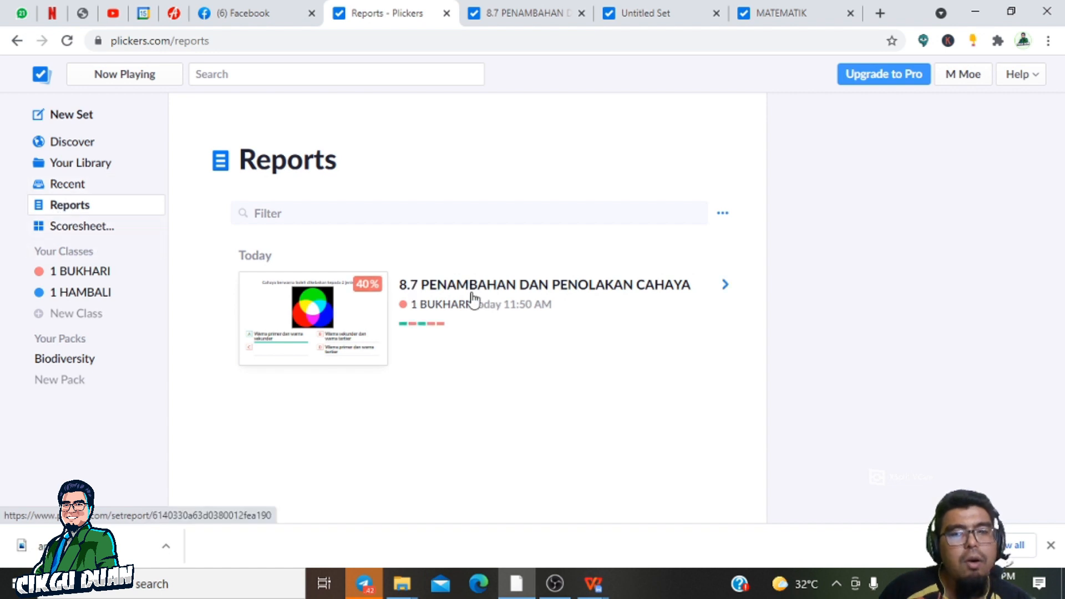
pyautogui.click(349, 314)
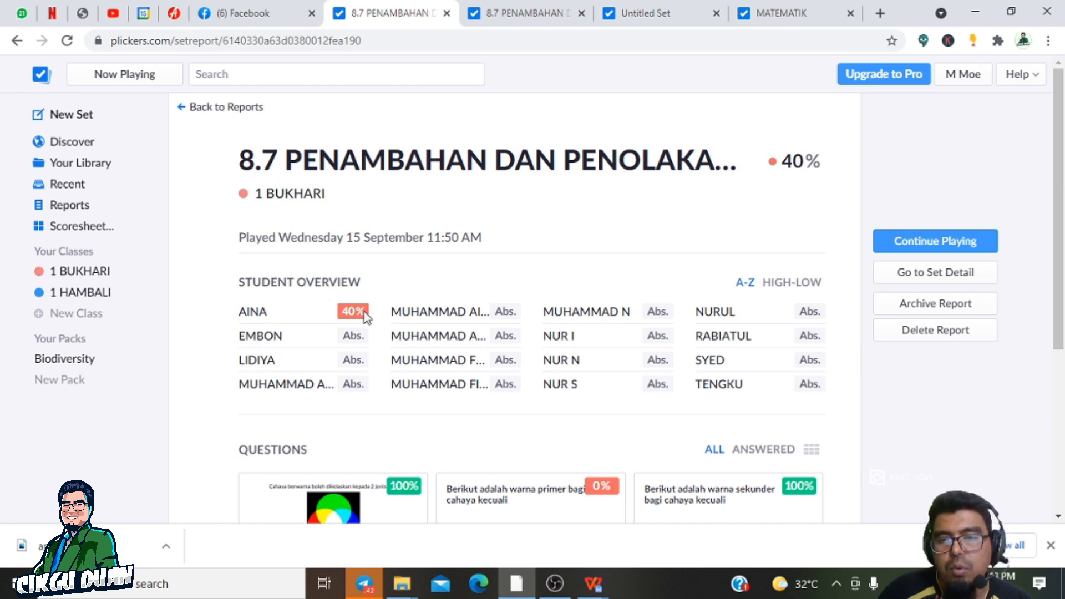
# Examine the report's per-question results, filter the questions to answered ones, and return to the student overview.
pyautogui.scroll(-3, 366, 357)
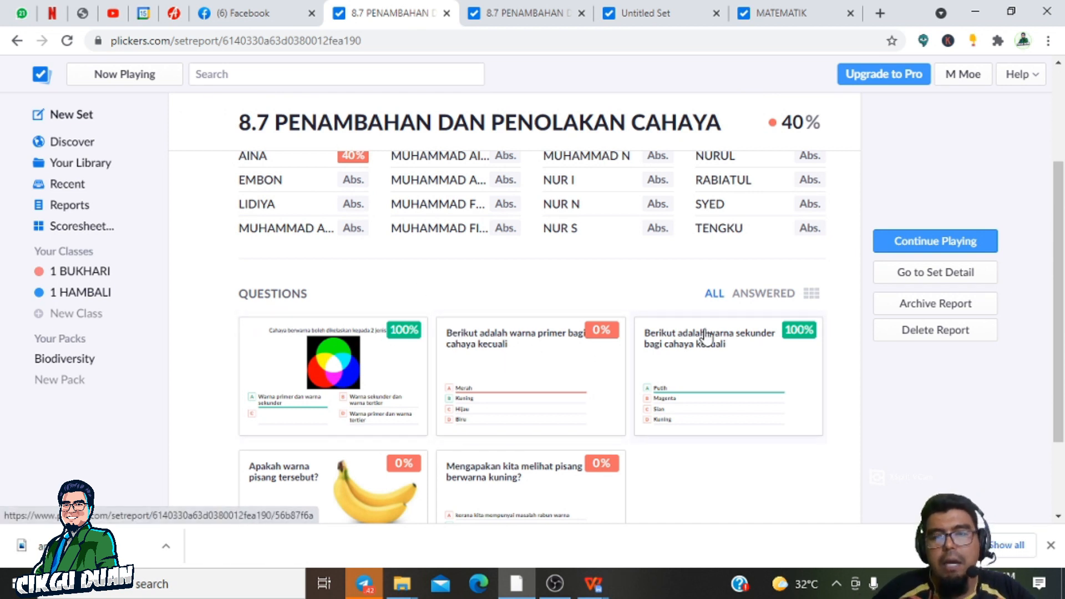
pyautogui.scroll(-2, 478, 394)
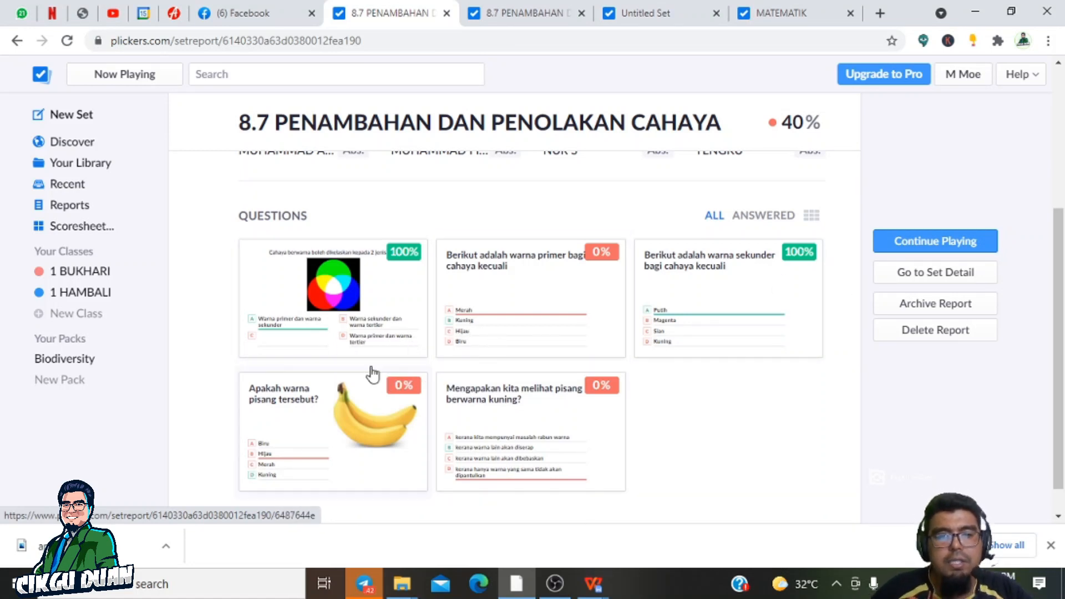
pyautogui.scroll(-1, 445, 335)
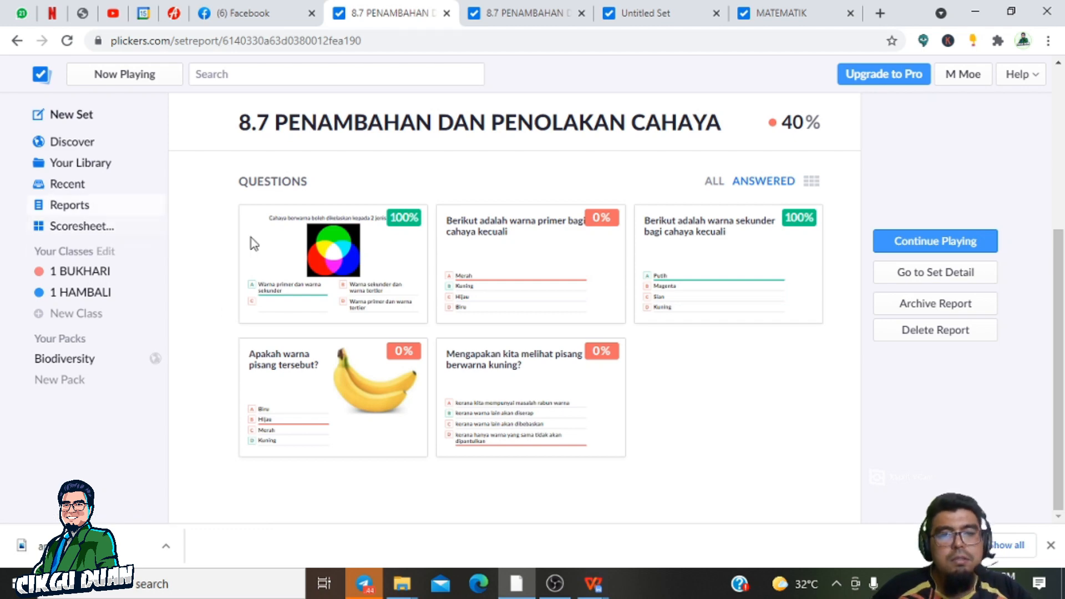
pyautogui.scroll(5, 488, 388)
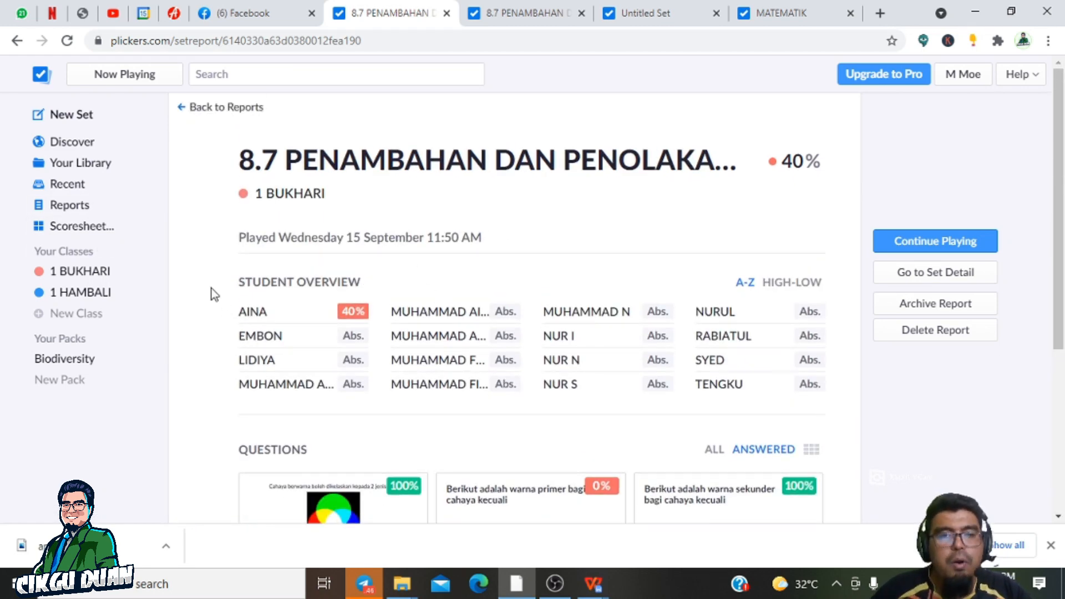
# Open the Scoresheet and view this week's results for class 1 HAMBALI and for class 1 BUKHARI.
pyautogui.click(68, 228)
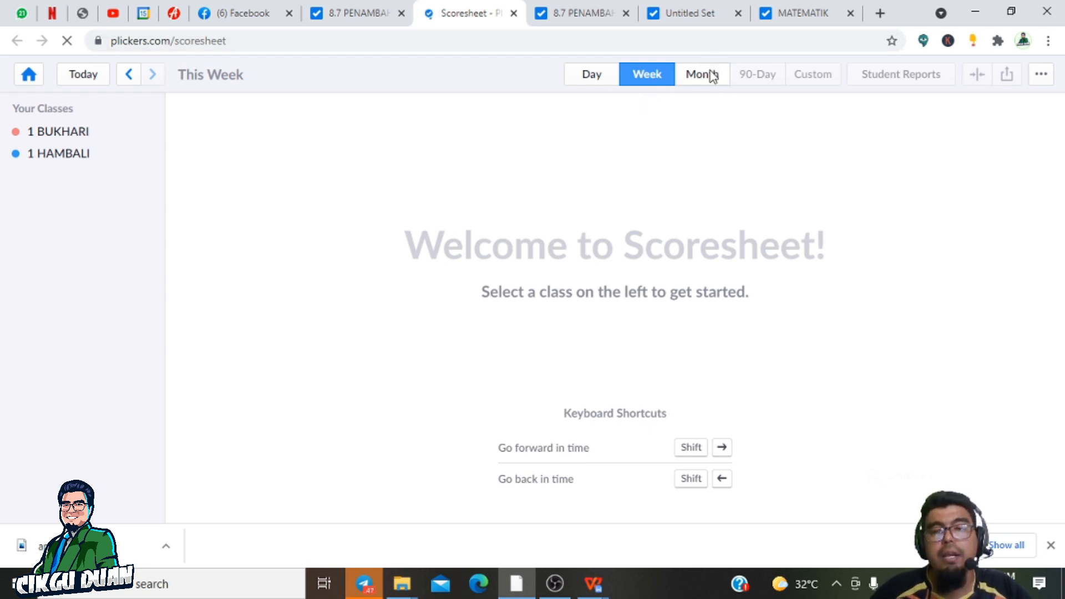
pyautogui.click(67, 156)
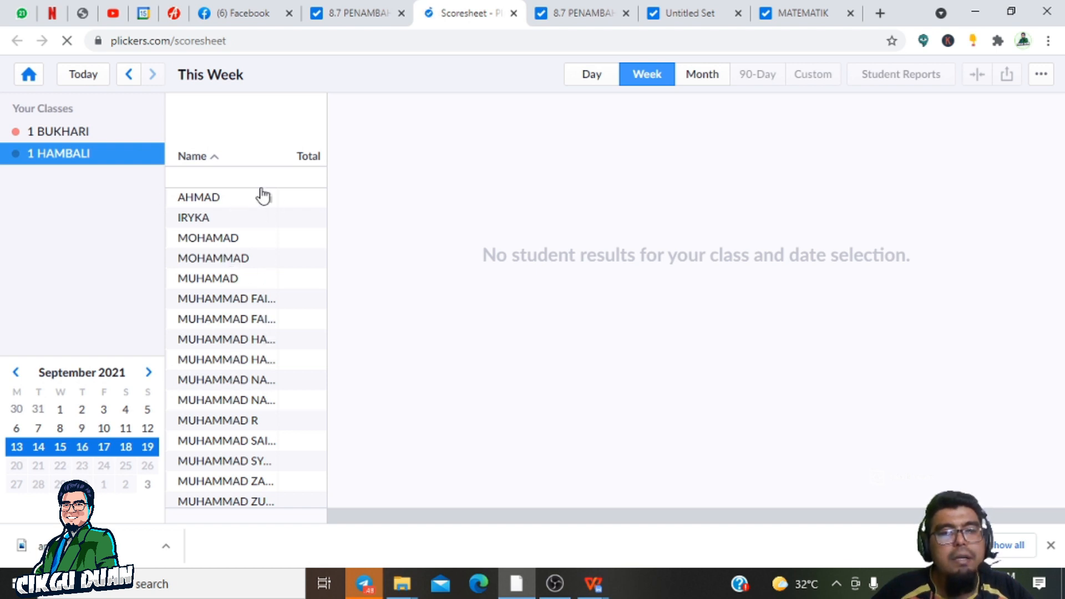
pyautogui.click(53, 133)
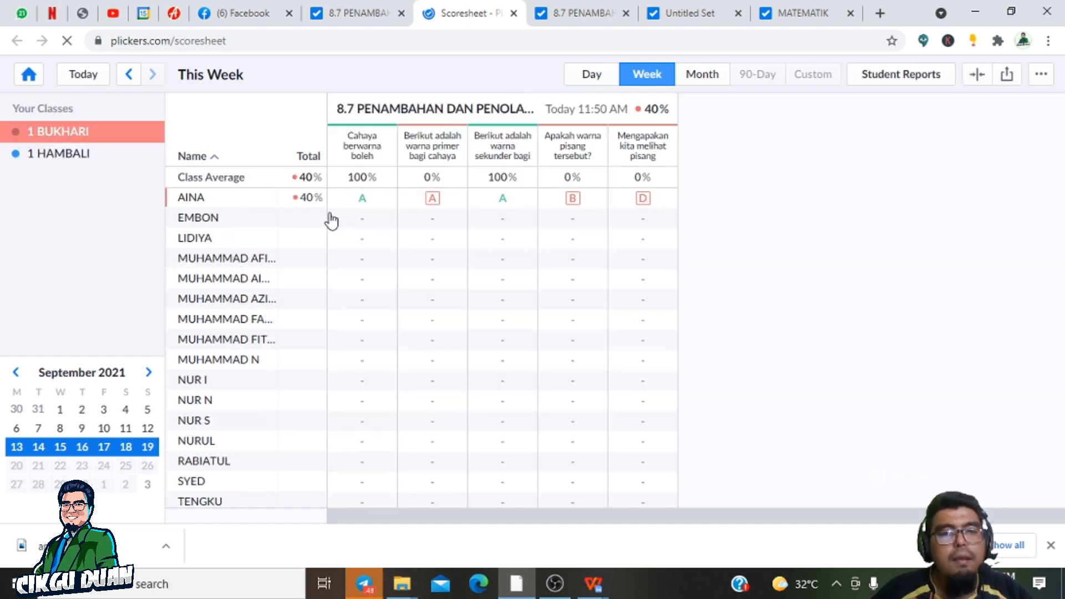